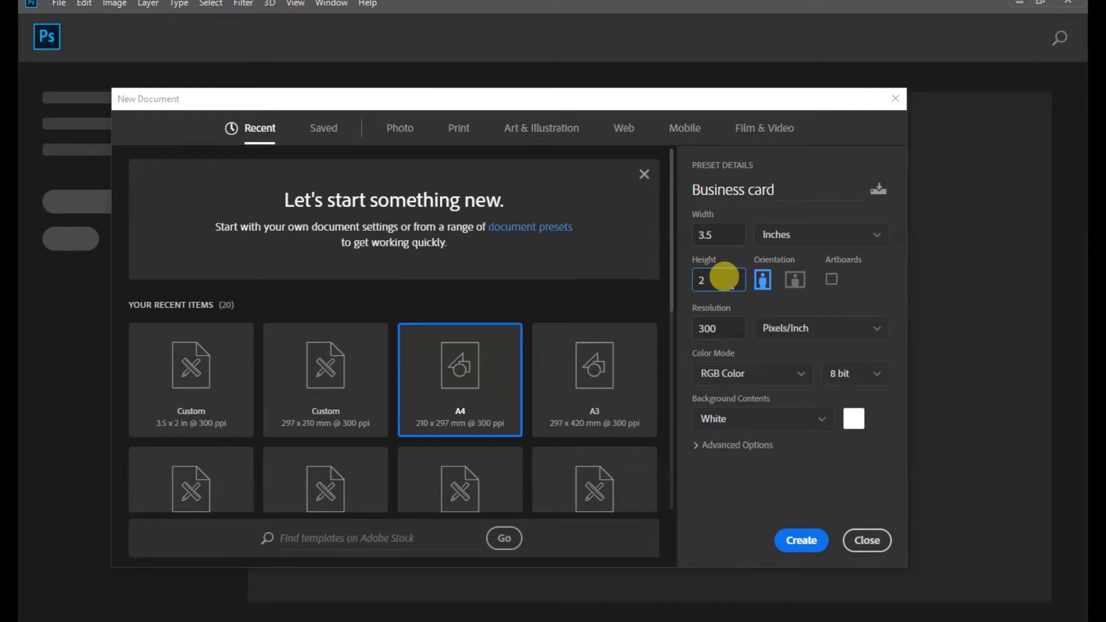
Switch the new Business card document to landscape orientation and create it
left_click(795, 282)
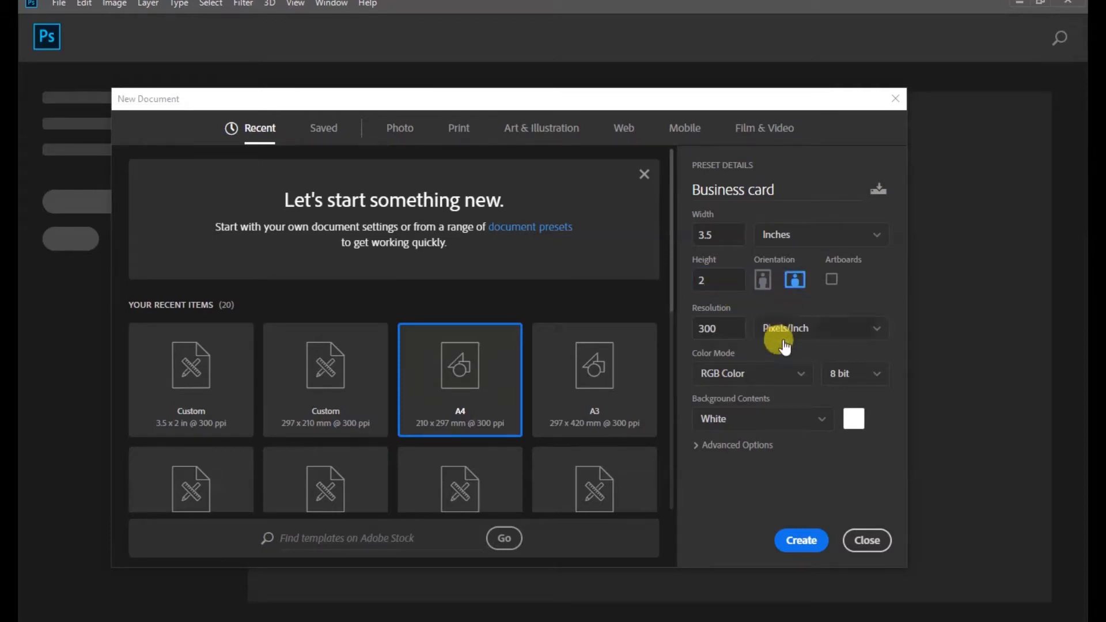
left_click(811, 546)
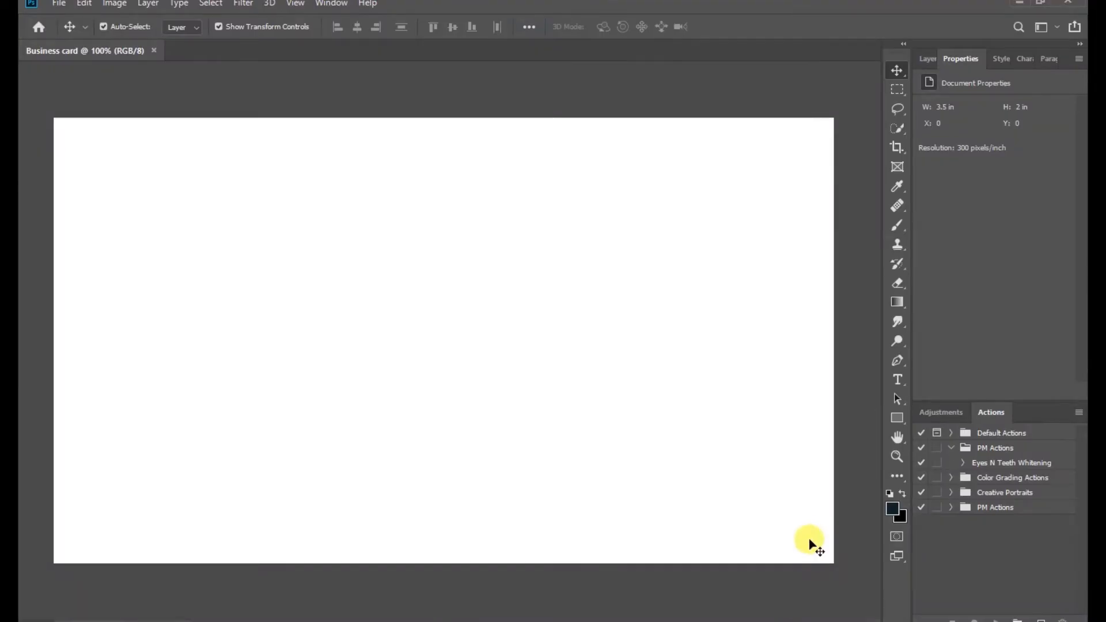
Draw a rectangle shape of about 1063 × 610 px covering the whole canvas
left_click(896, 420)
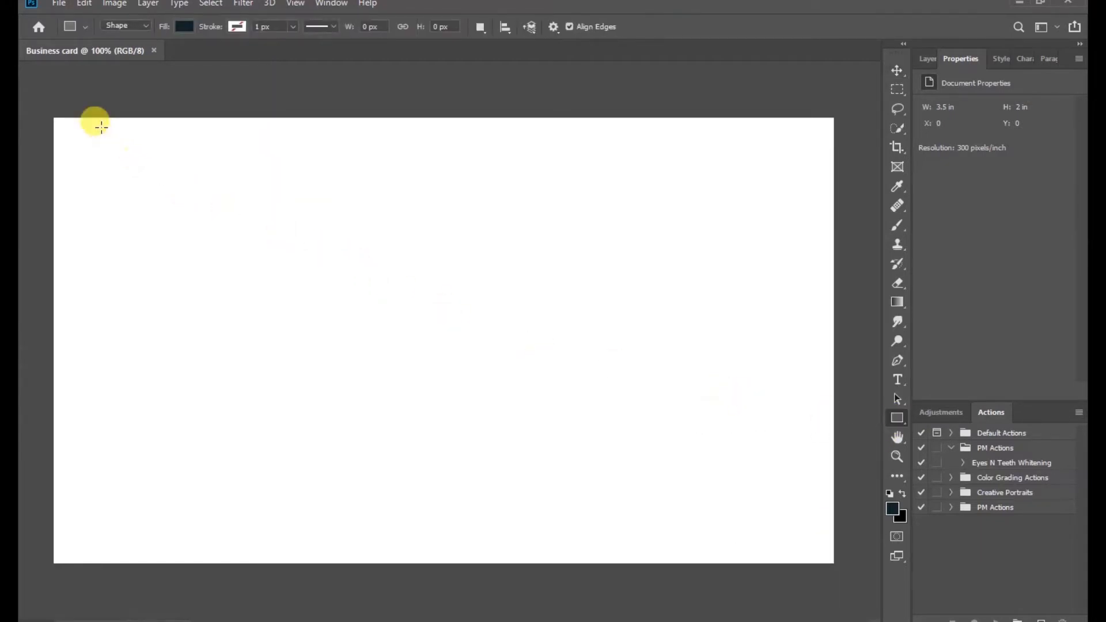
left_click_drag(47, 113, 837, 567)
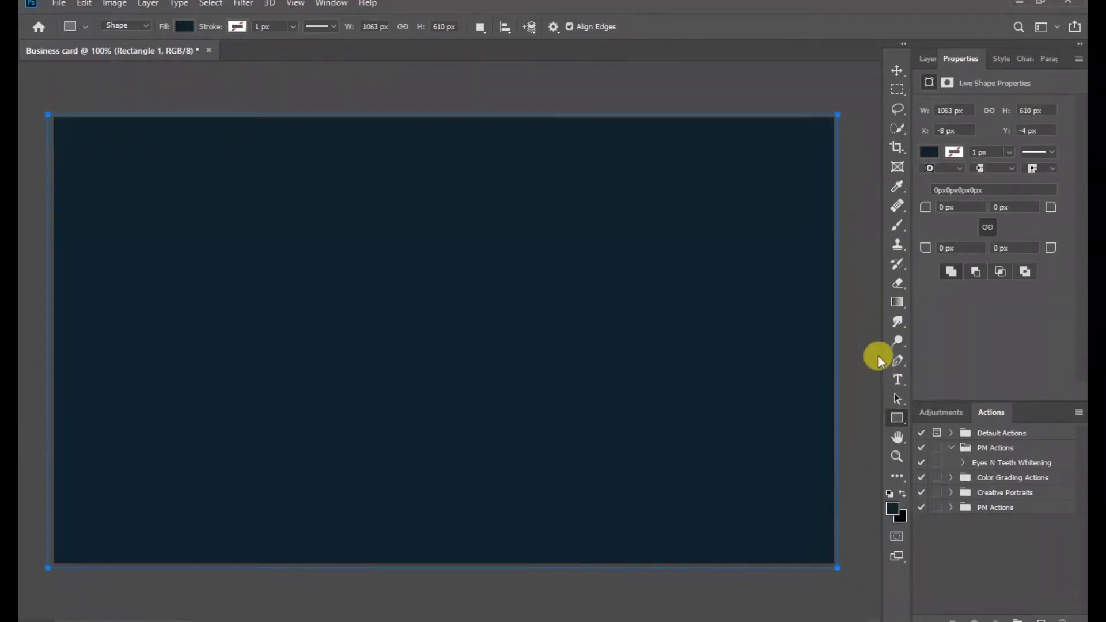
left_click(897, 74)
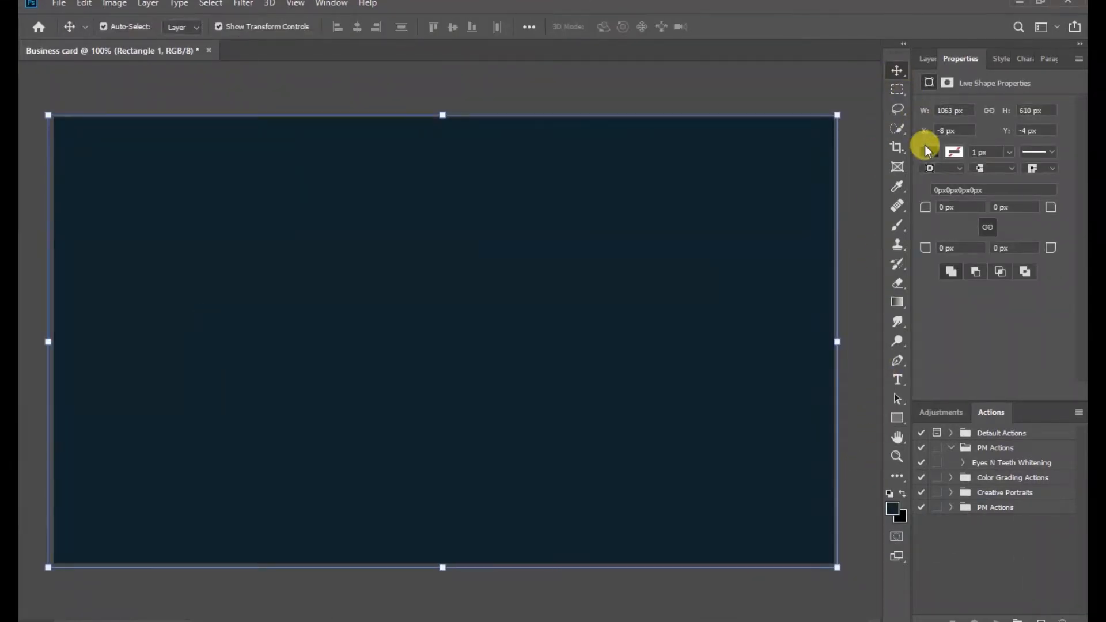
Give the full-canvas rectangle a gradient fill and set its starting color stop to 0e1b21
left_click(928, 151)
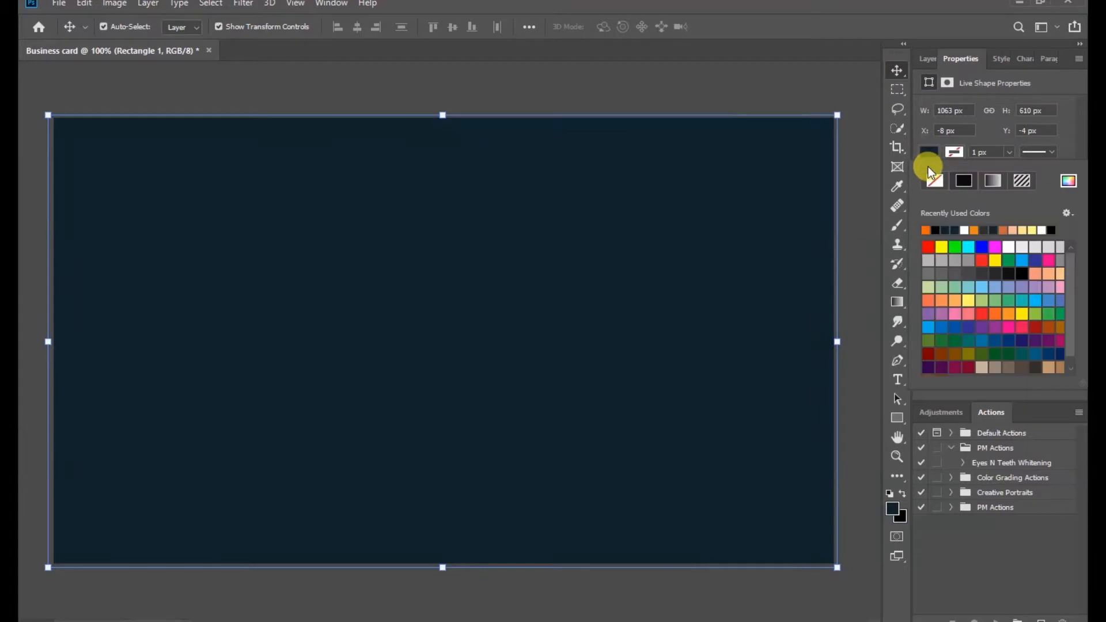
left_click(993, 181)
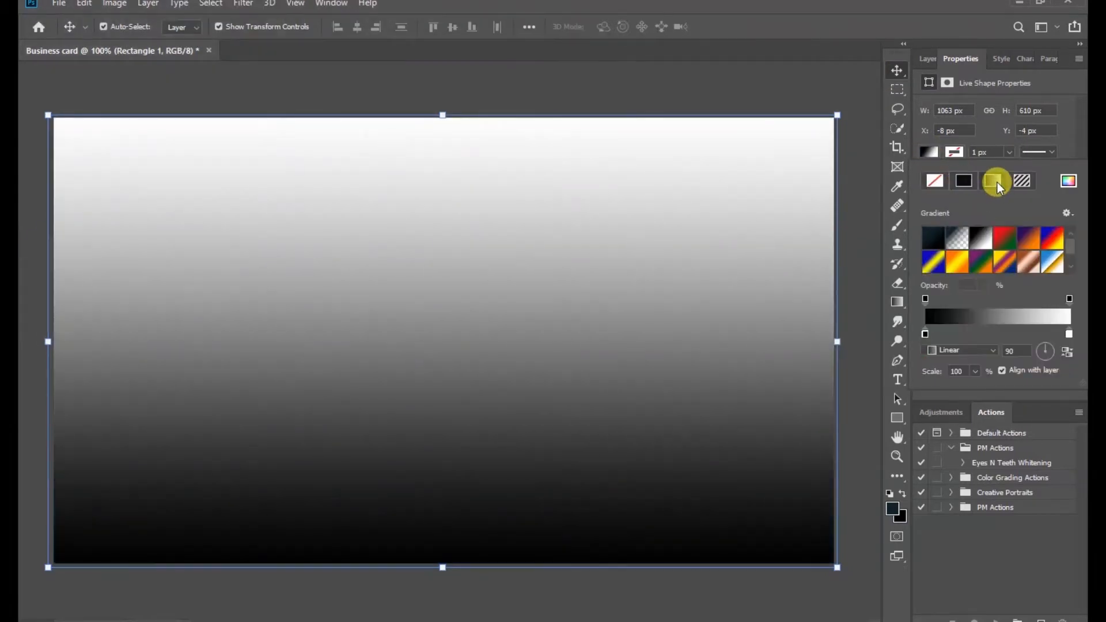
double_click(925, 334)
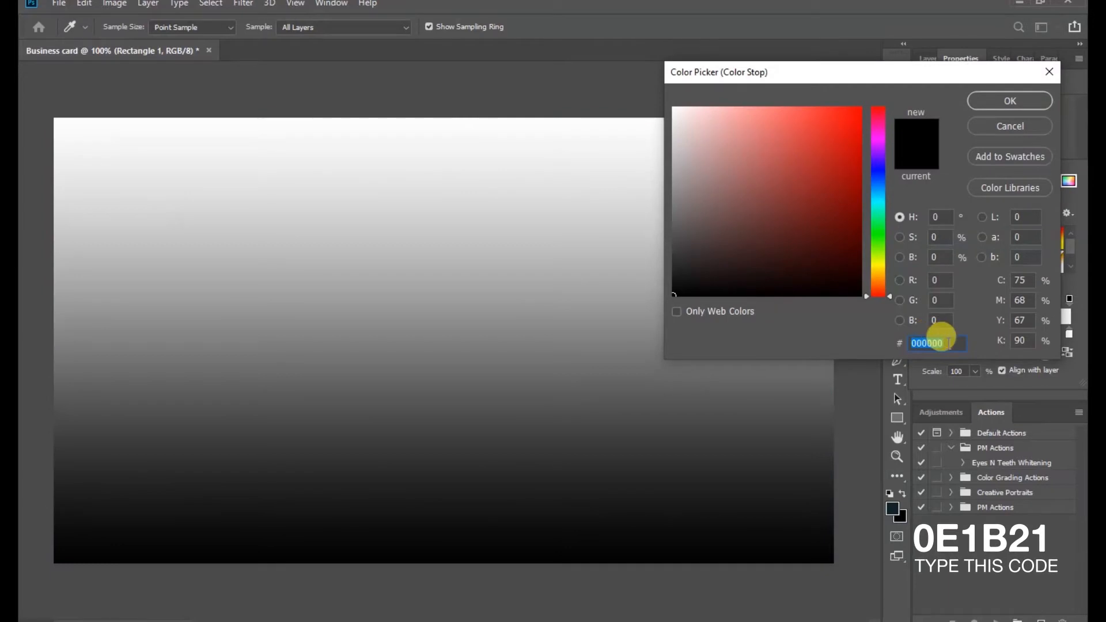
type("0e")
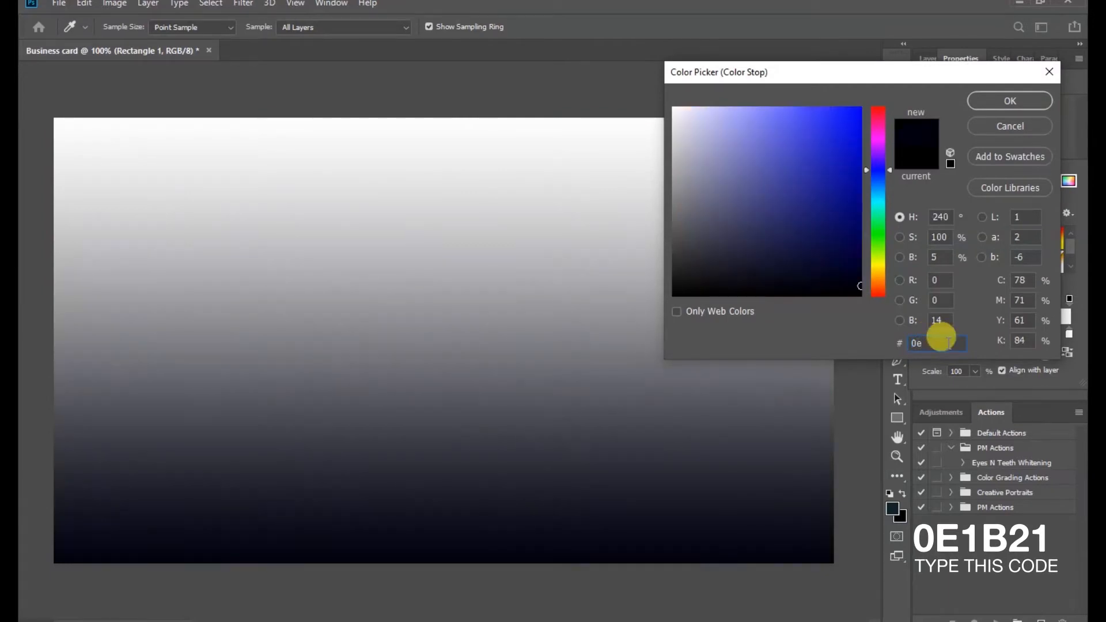
type("1b21")
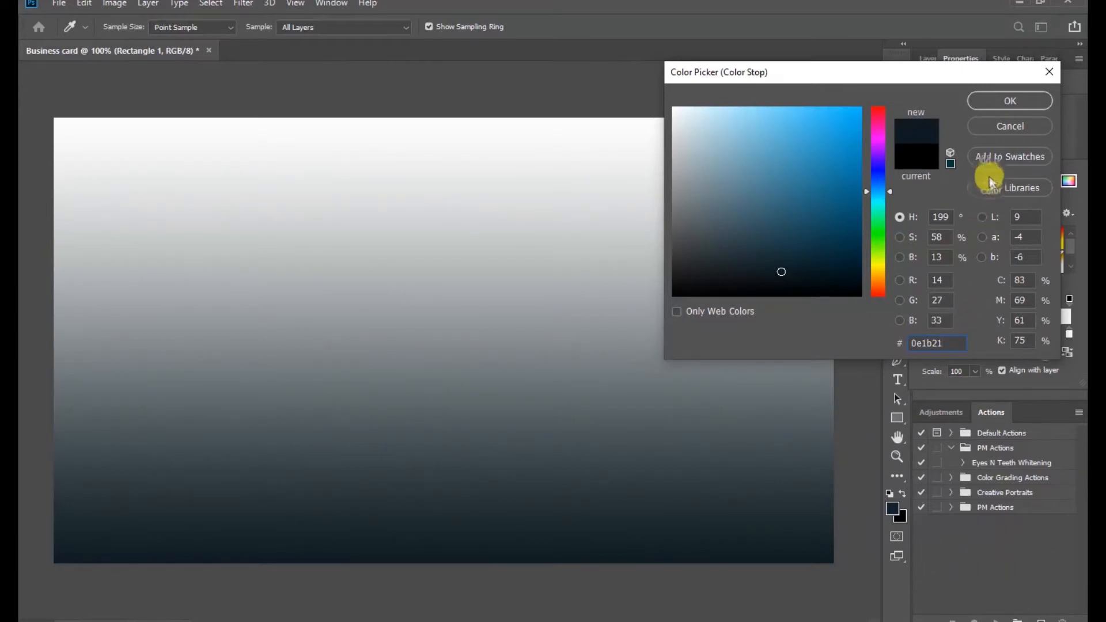
left_click(1011, 103)
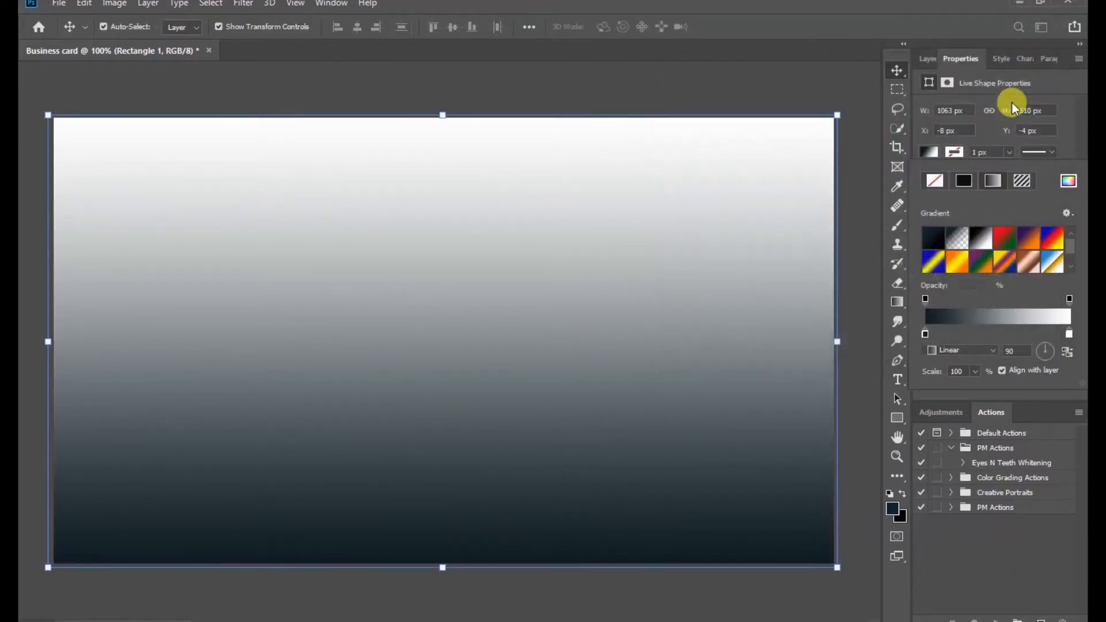
Set the ending color stop of the background rectangle's gradient to 133445
double_click(1067, 336)
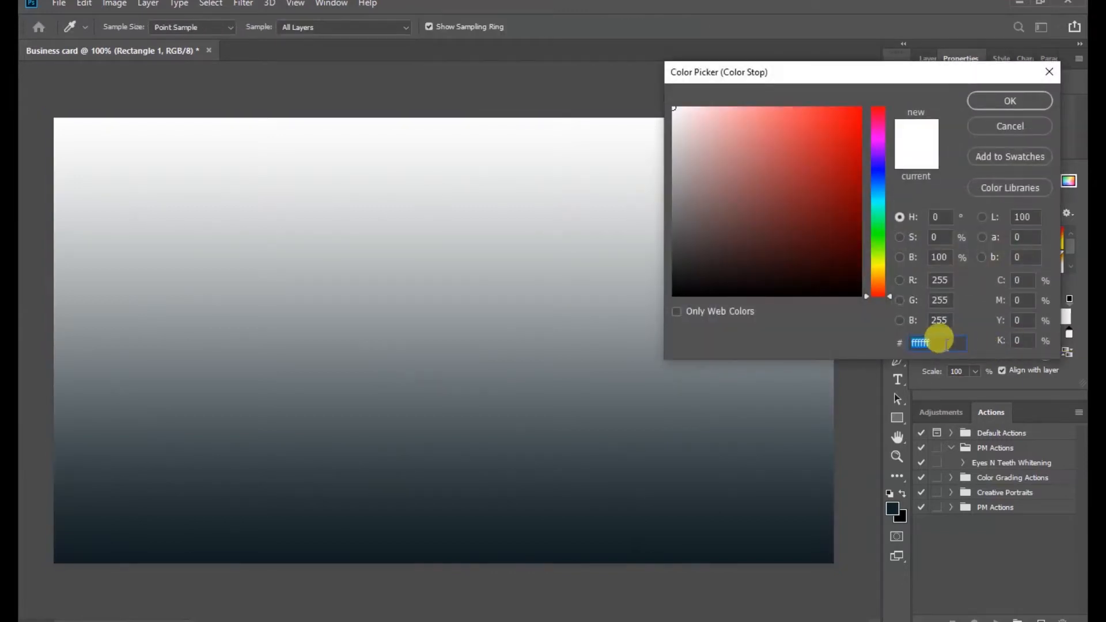
type("1334")
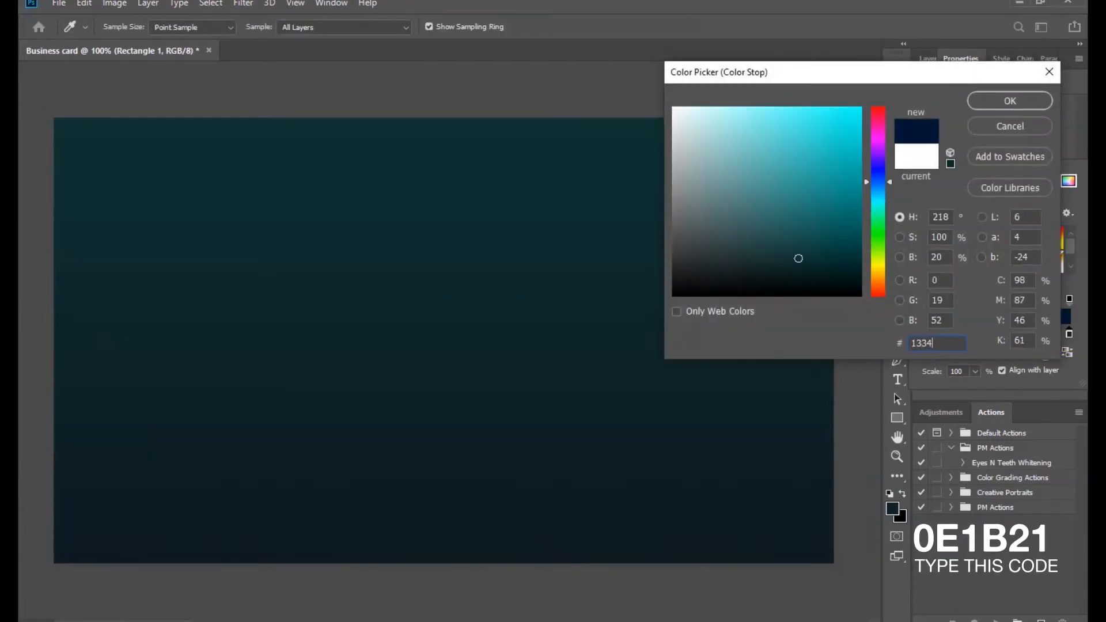
type("45")
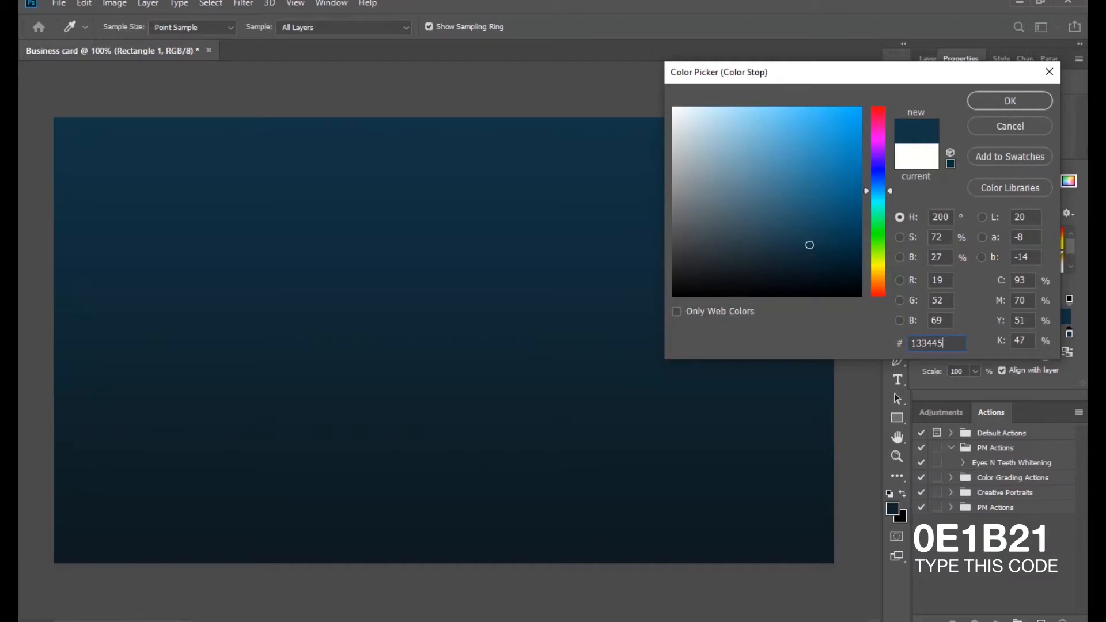
left_click(1011, 100)
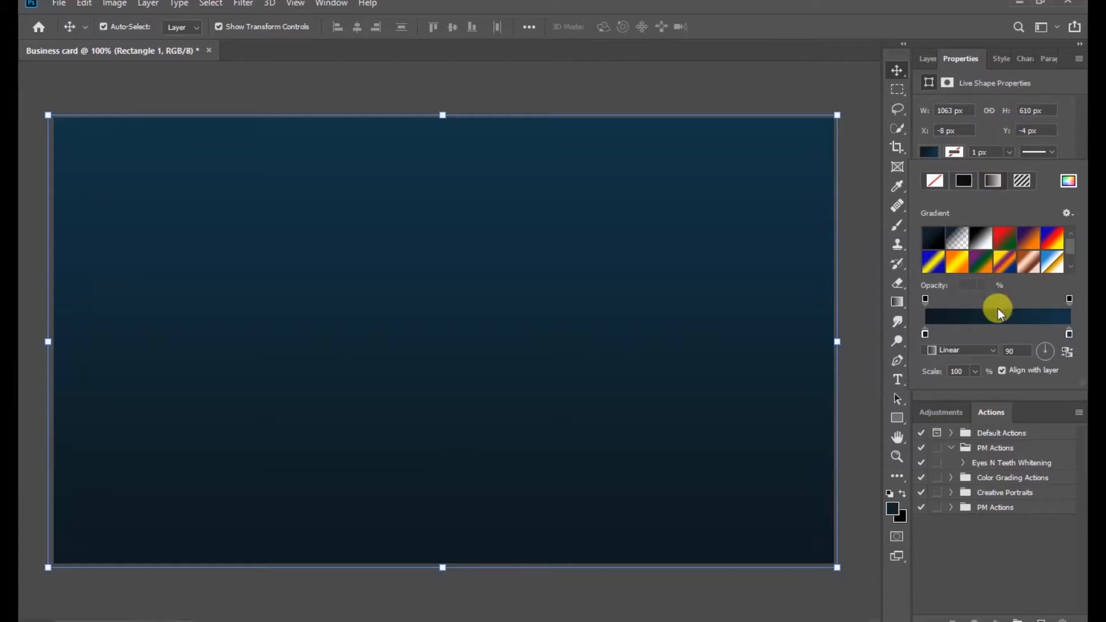
Keep the background gradient Linear, set its angle to 45 degrees and deselect the rectangle
left_click(985, 351)
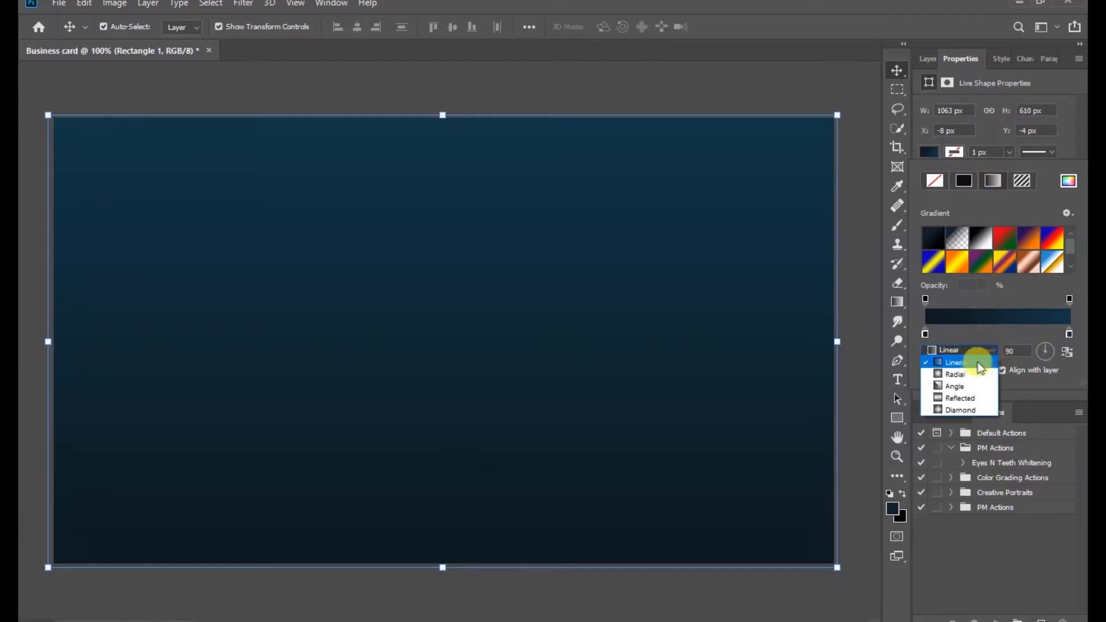
left_click(976, 361)
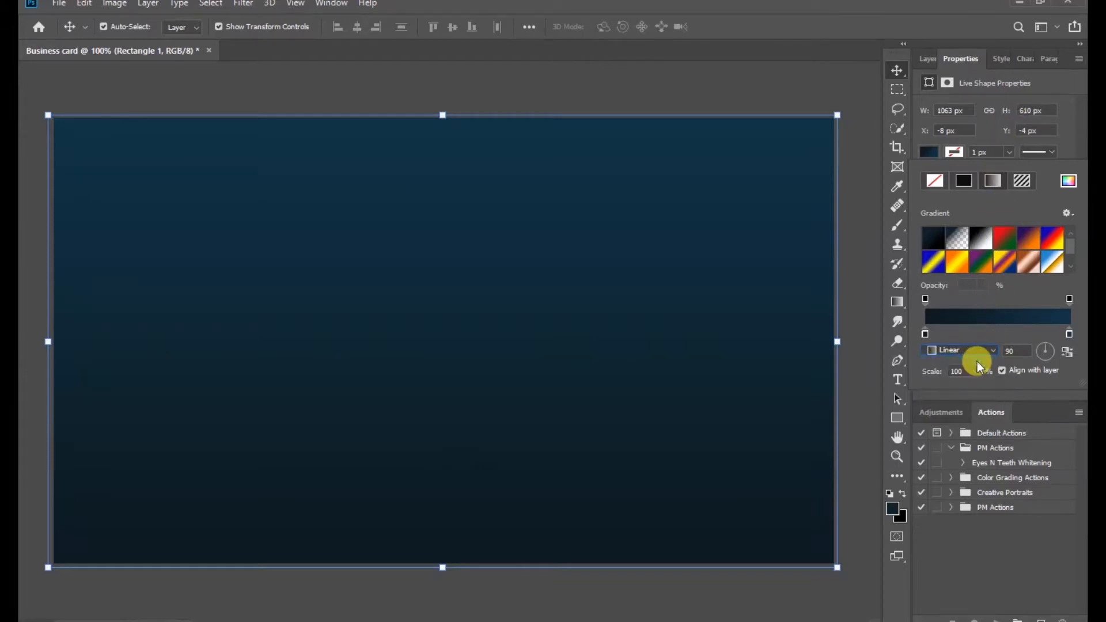
left_click(1007, 350)
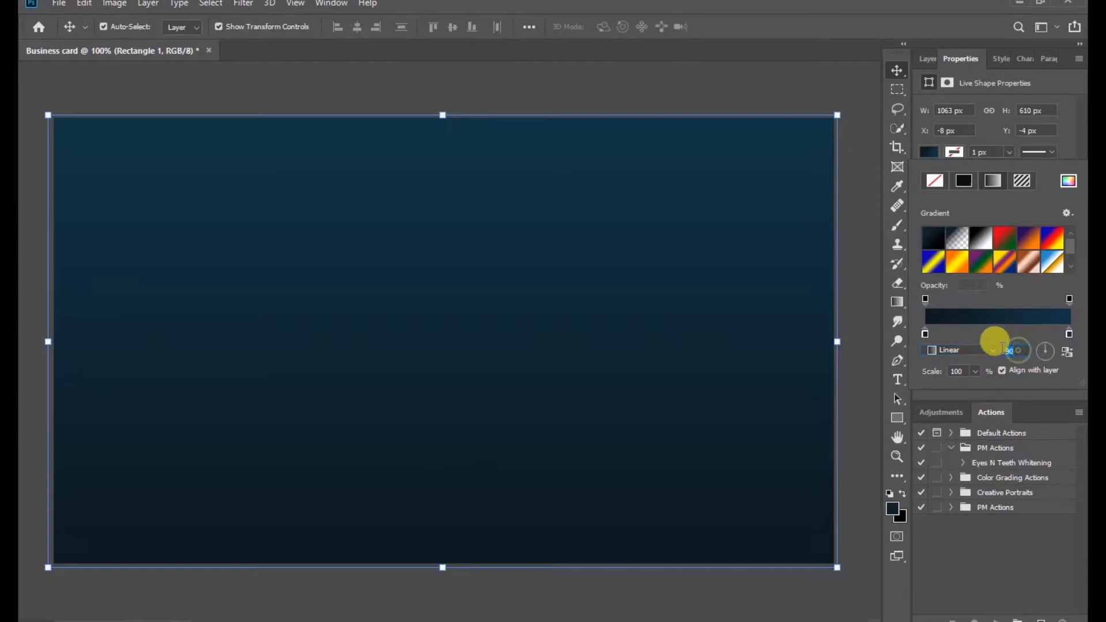
type("45")
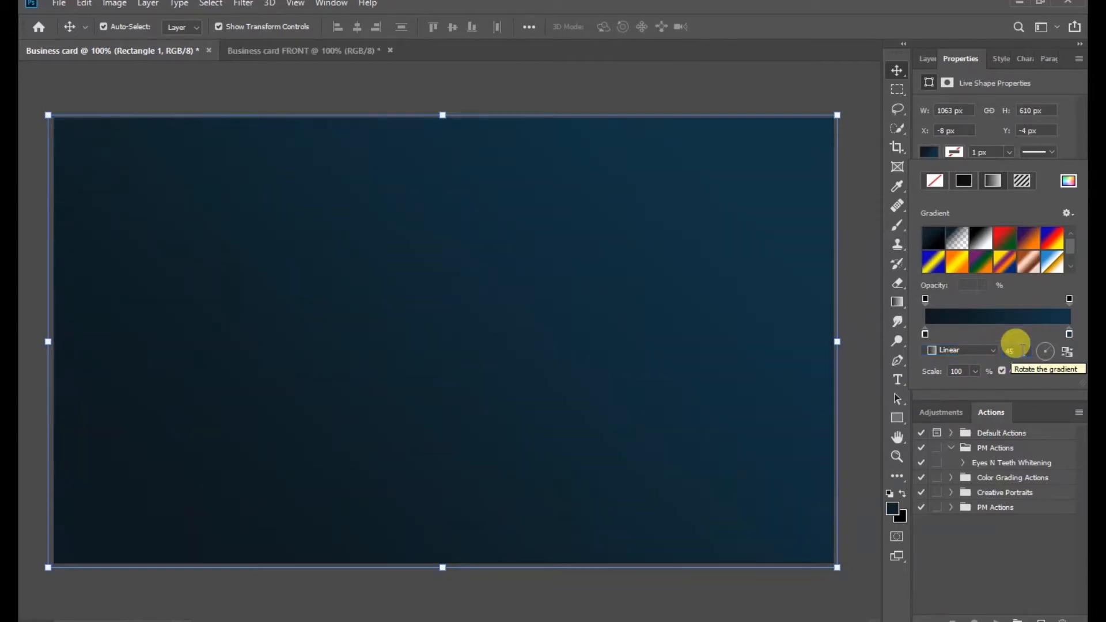
left_click(856, 268)
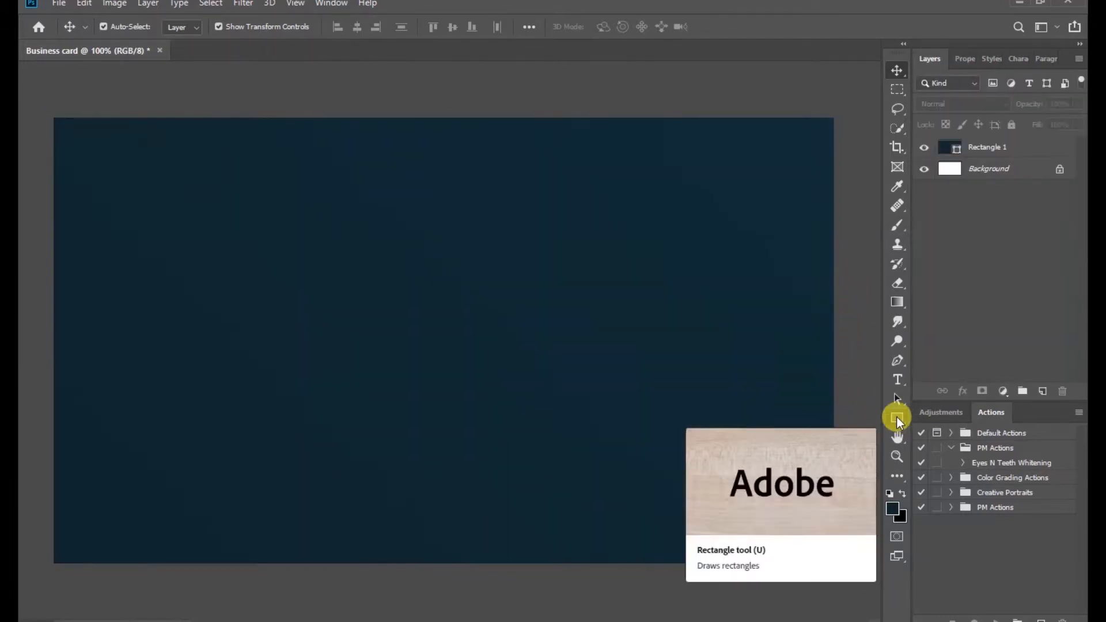
Draw a full-width strip of about 1062 × 71 px near the card's lower edge and move it down to about Y 487 px
left_click(897, 417)
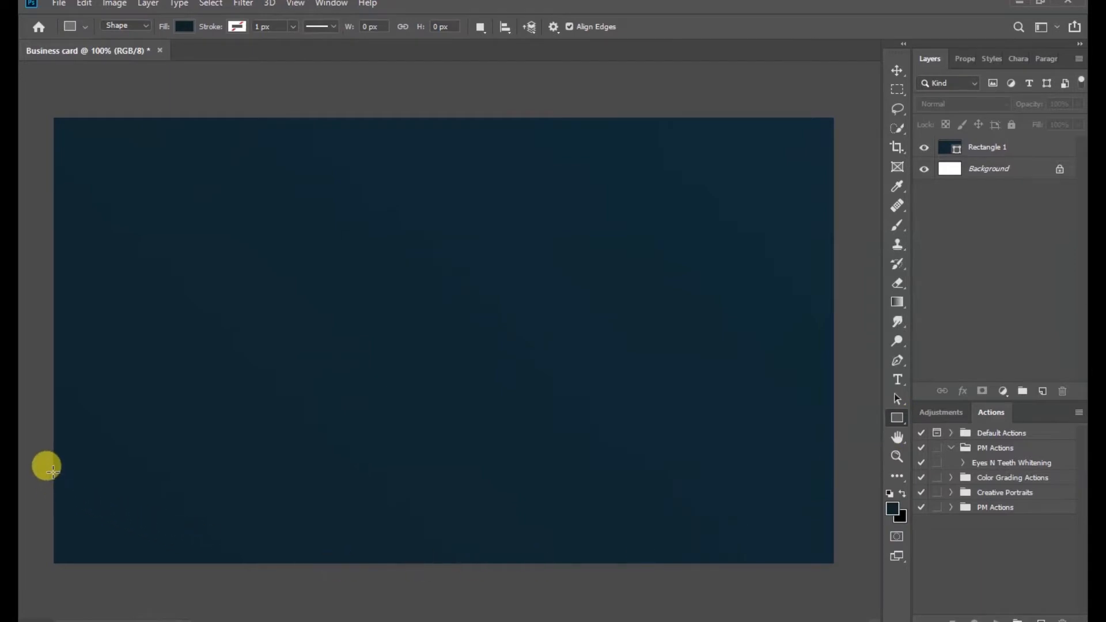
left_click_drag(51, 463, 838, 512)
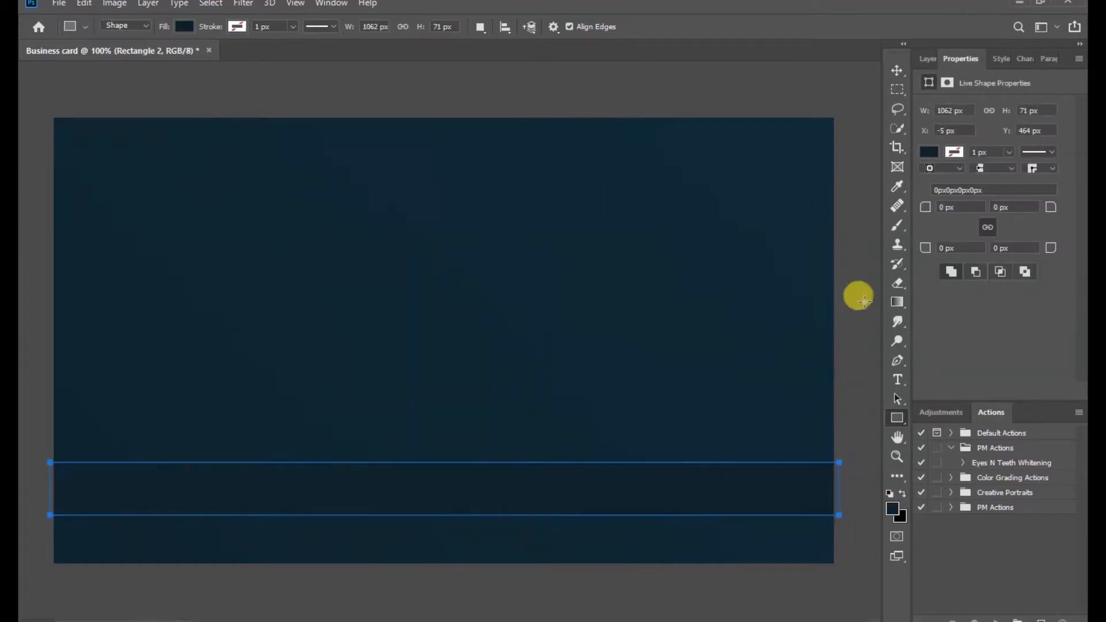
left_click(897, 69)
mouse_move(504, 493)
left_mouse_down()
mouse_move(493, 492)
mouse_move(492, 510)
left_mouse_up()
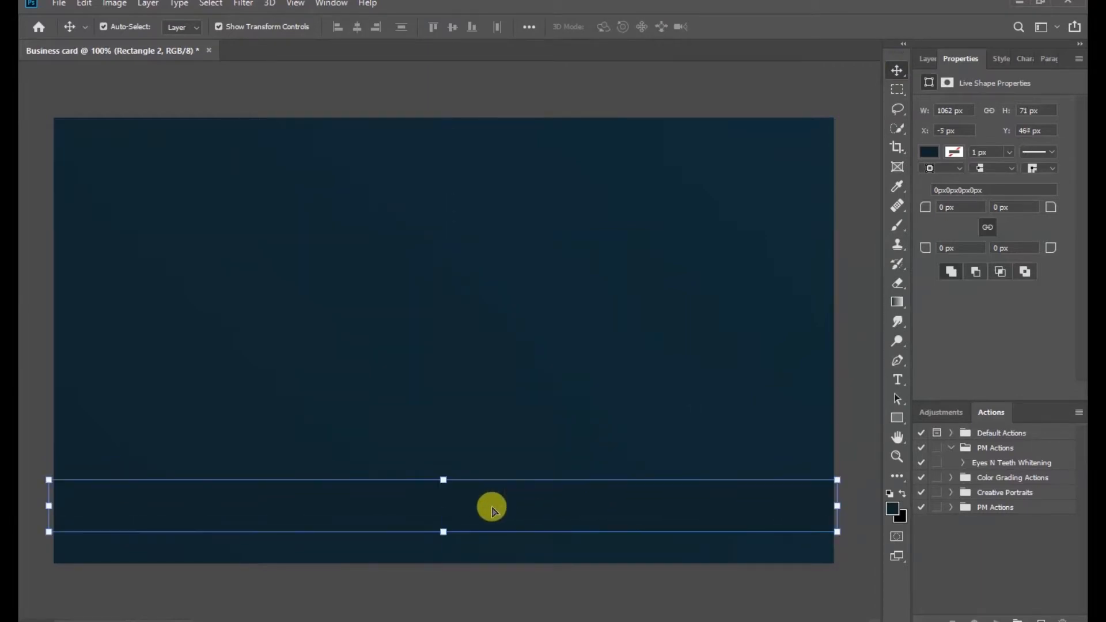
Give the lower strip a gradient fill and set its starting color stop to fd7600
left_click(927, 153)
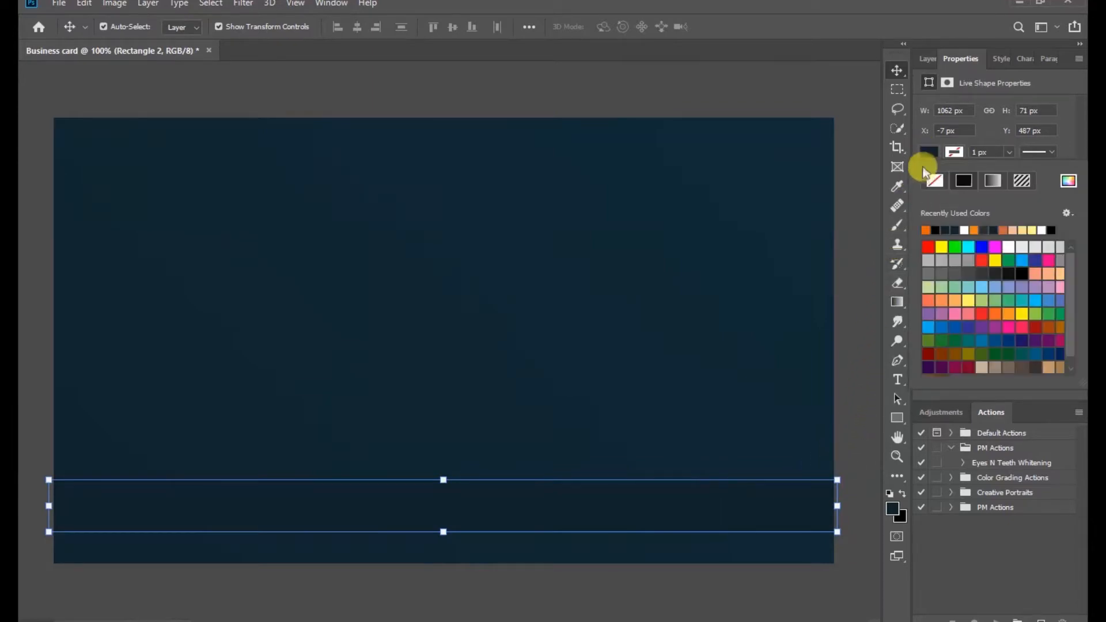
left_click(992, 181)
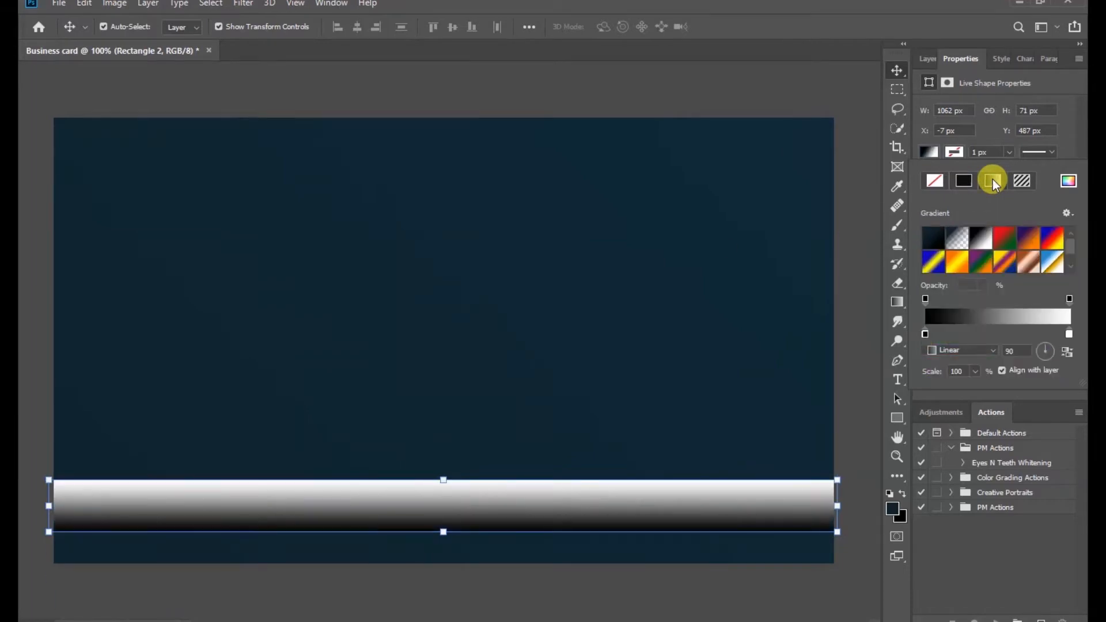
double_click(925, 334)
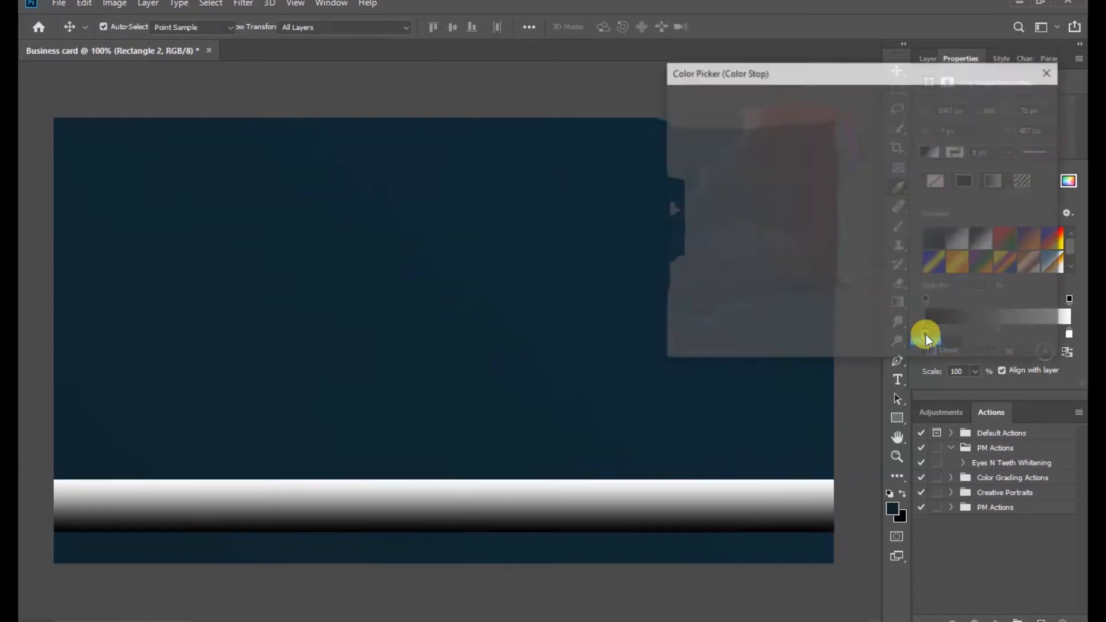
double_click(950, 343)
type("f")
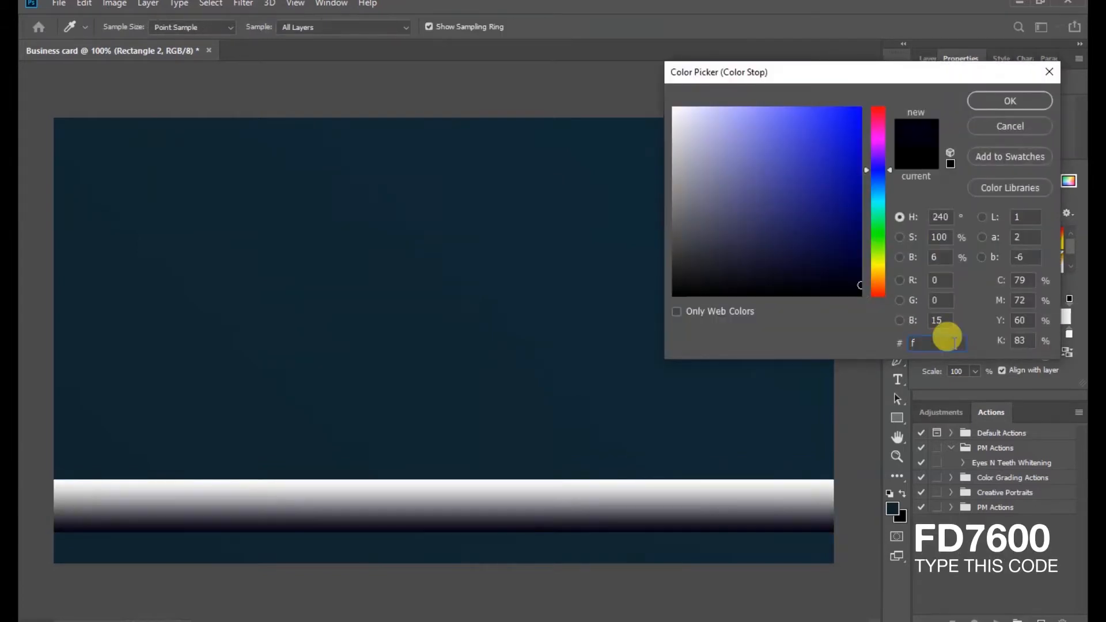
type("d7600")
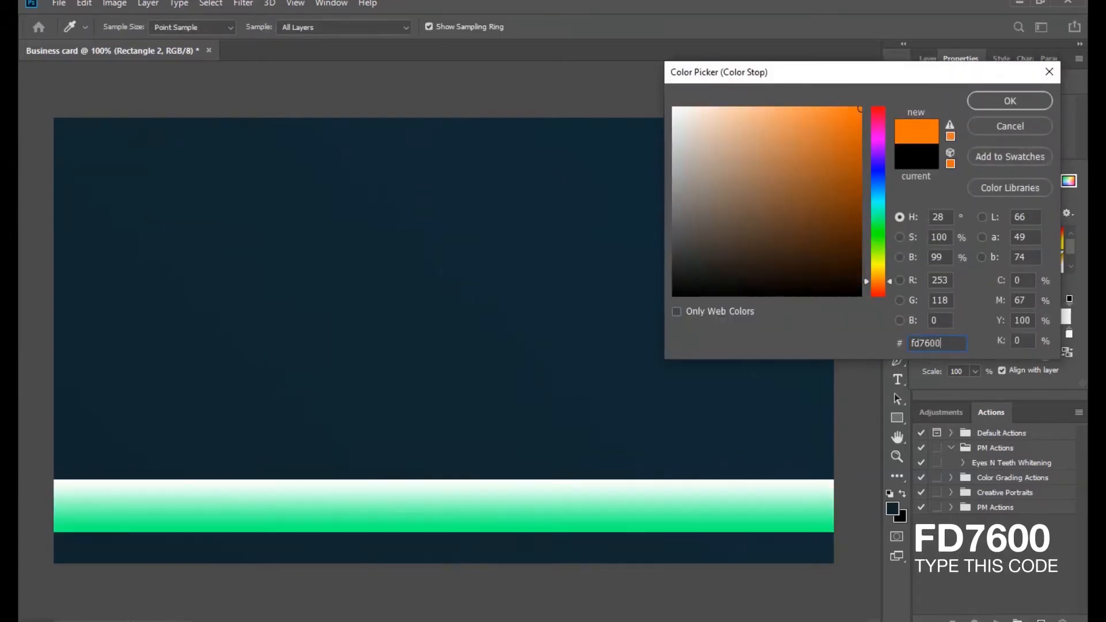
left_click(1011, 100)
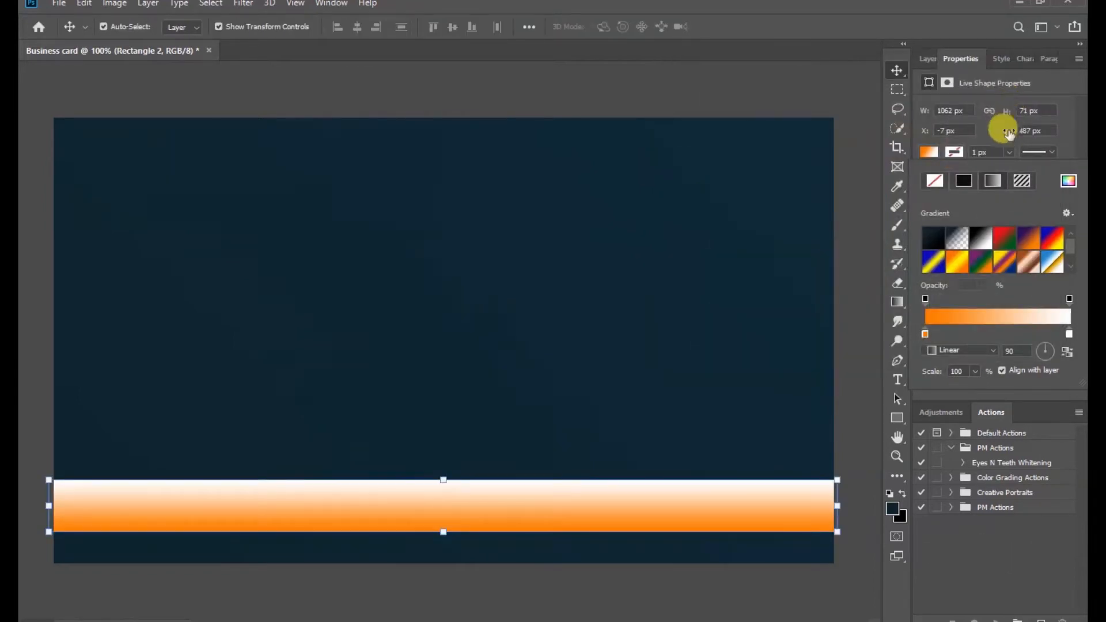
Set the ending color stop of the strip's gradient to fbc604
double_click(1069, 335)
type("f")
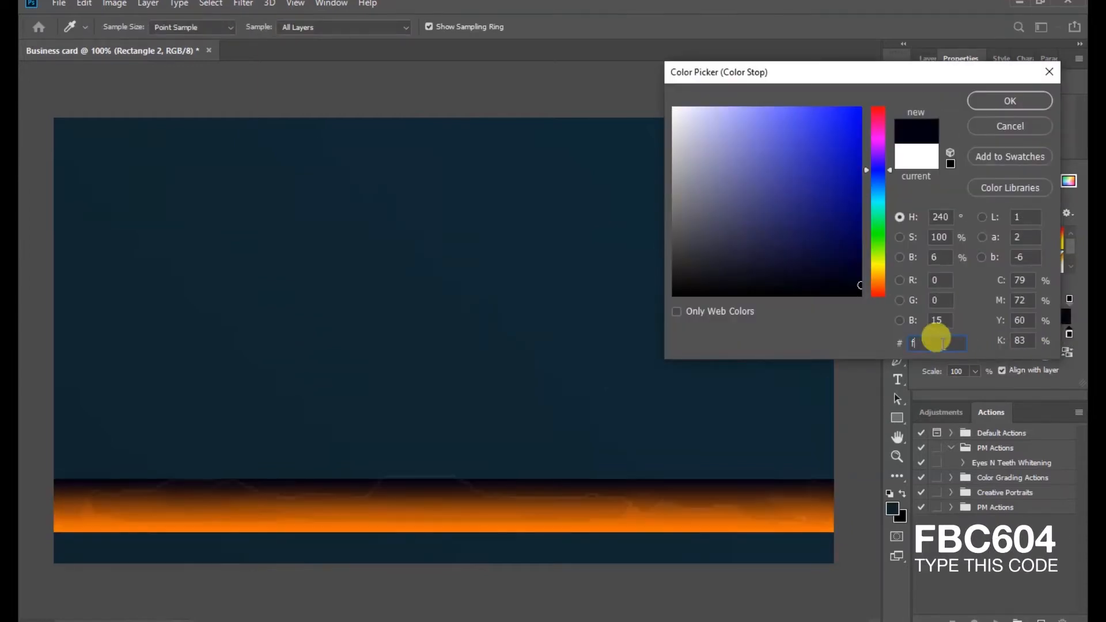
type("bc604")
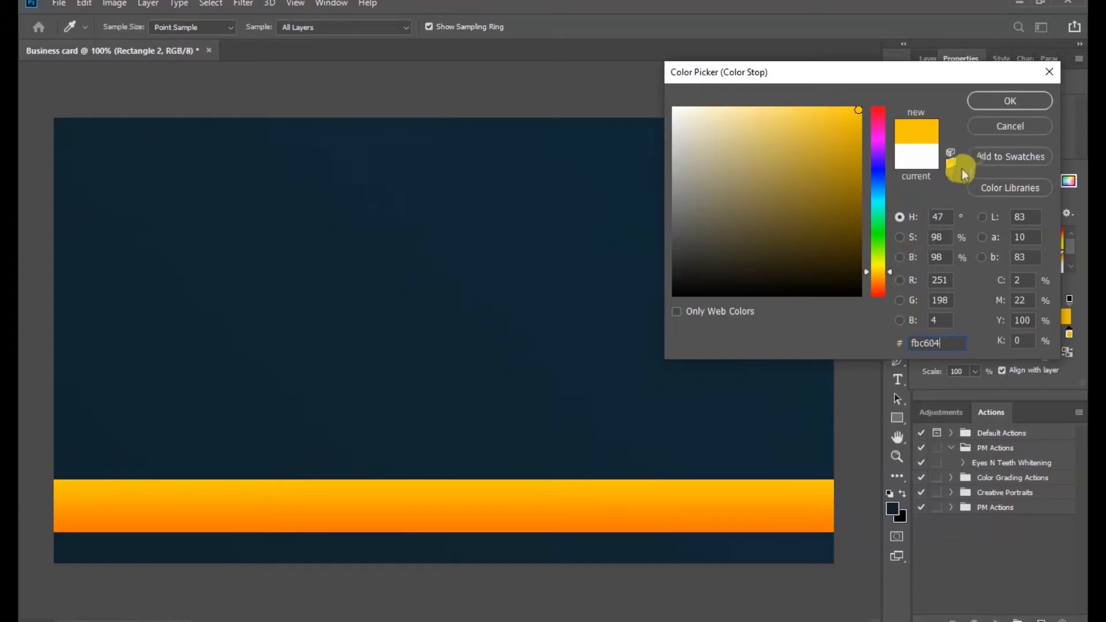
left_click(994, 100)
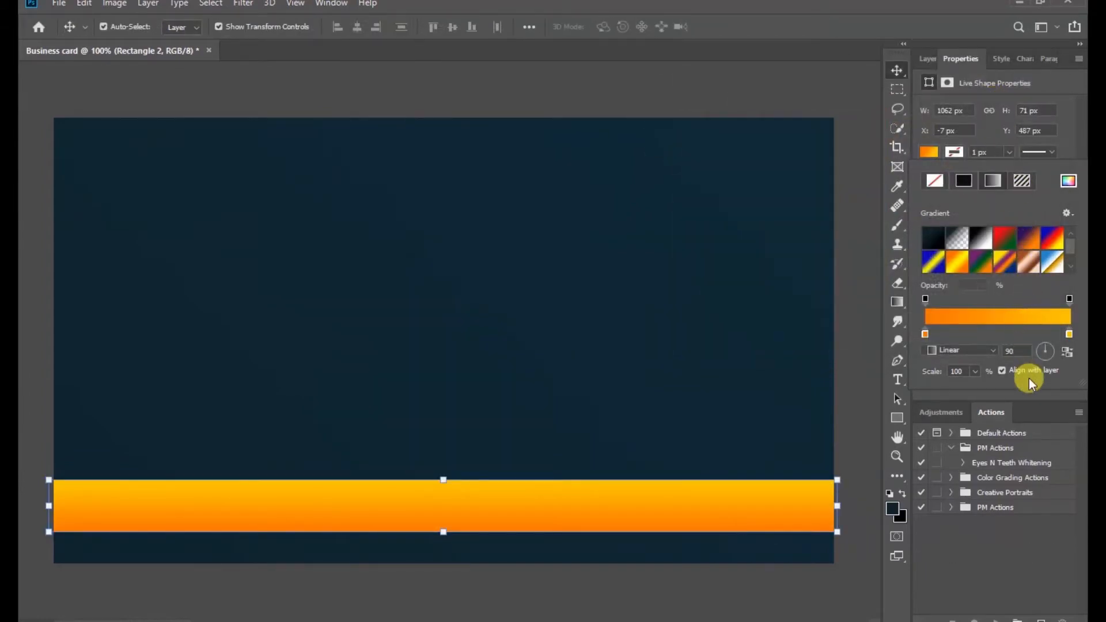
Set the strip's gradient angle to 0 degrees and deselect the strip
left_click(1008, 350)
left_click(997, 350)
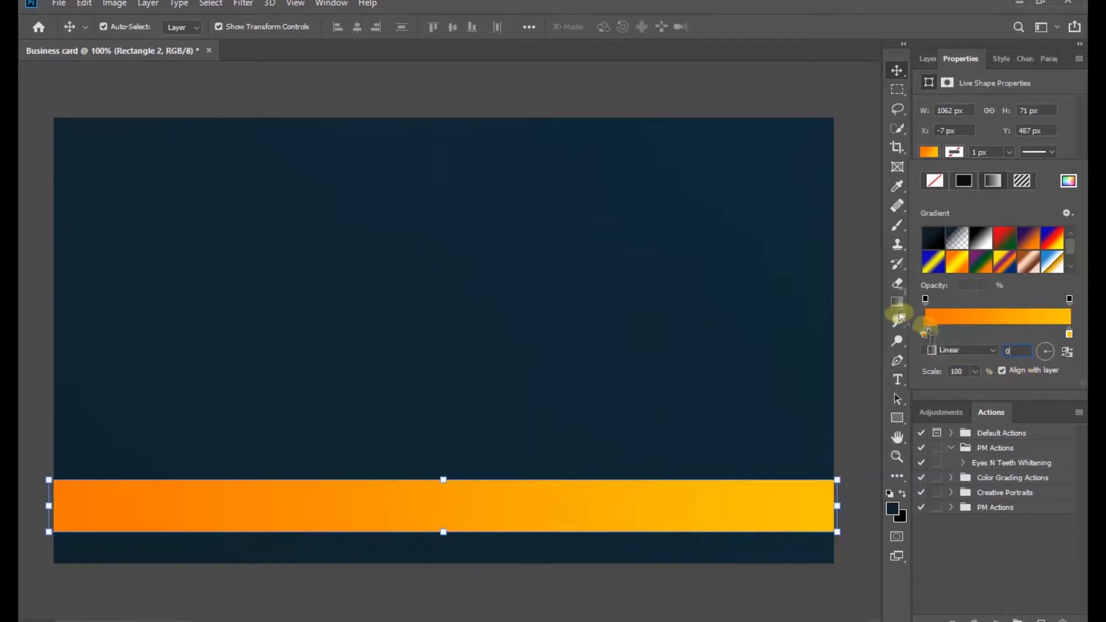
left_click(849, 274)
left_click(852, 274)
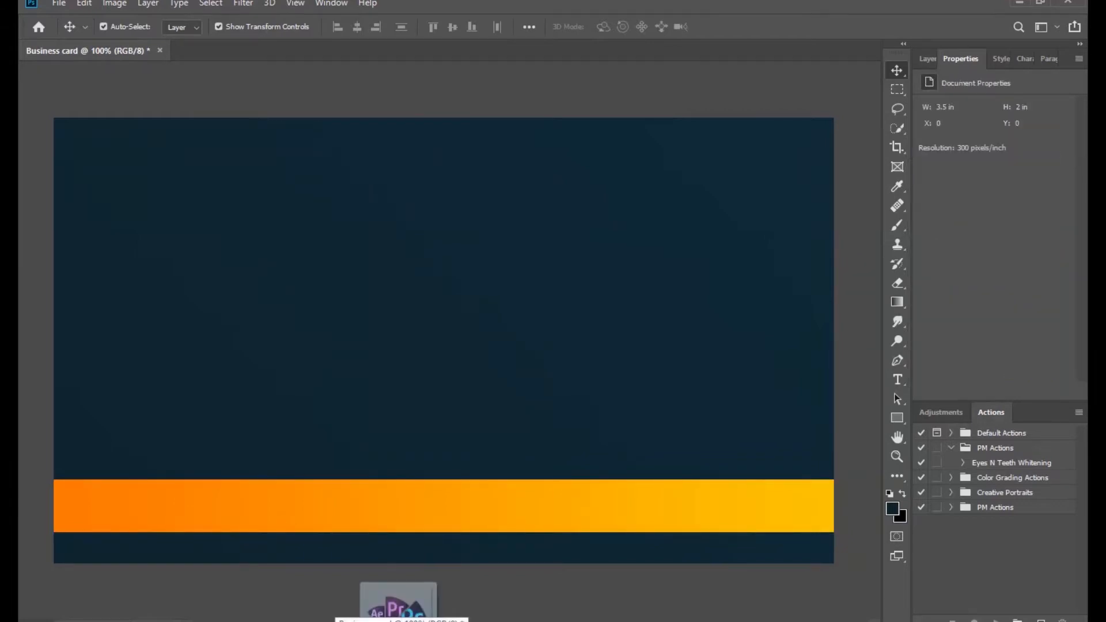
Open the logo image "new logo NO TEXT PNG.png" as a separate document
left_click_drag(398, 619, 280, 47)
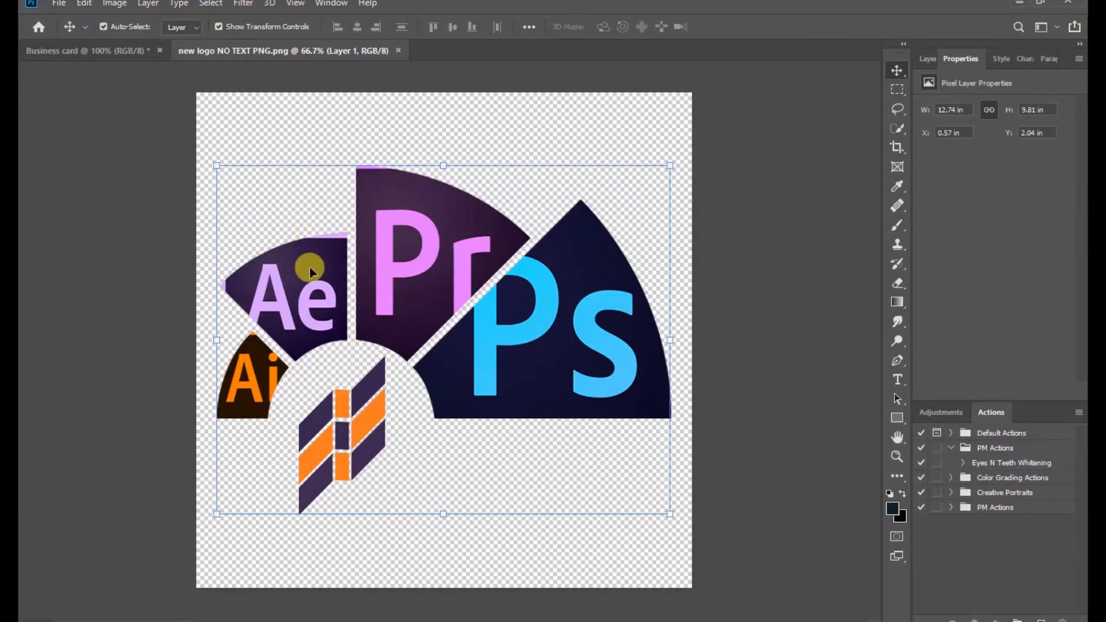
Bring the logo into the business card document, scaled to 17.27% and placed at the middle of the card above the strip
left_click_drag(309, 267, 440, 300)
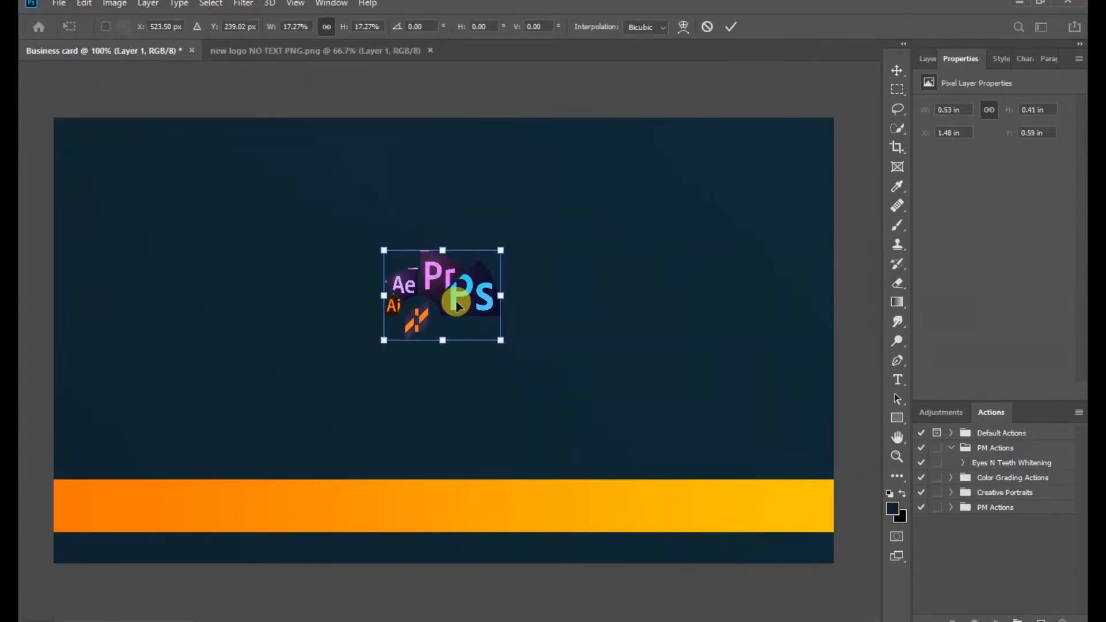
left_click(729, 25)
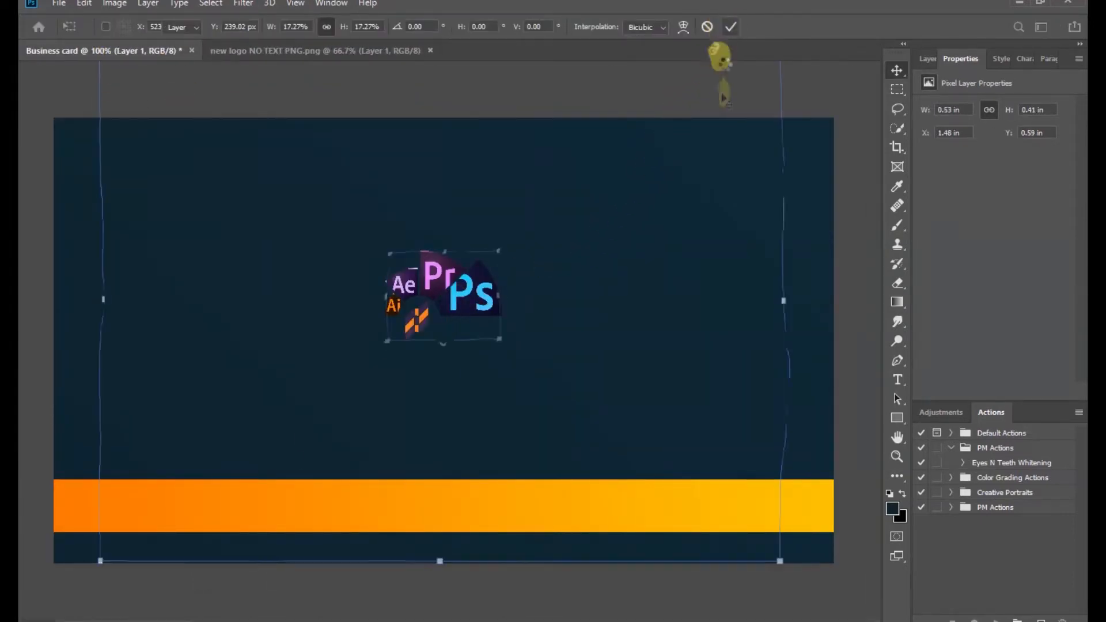
Turn the logo layer white with a Hue/Saturation adjustment, setting Lightness to +100
left_click(927, 60)
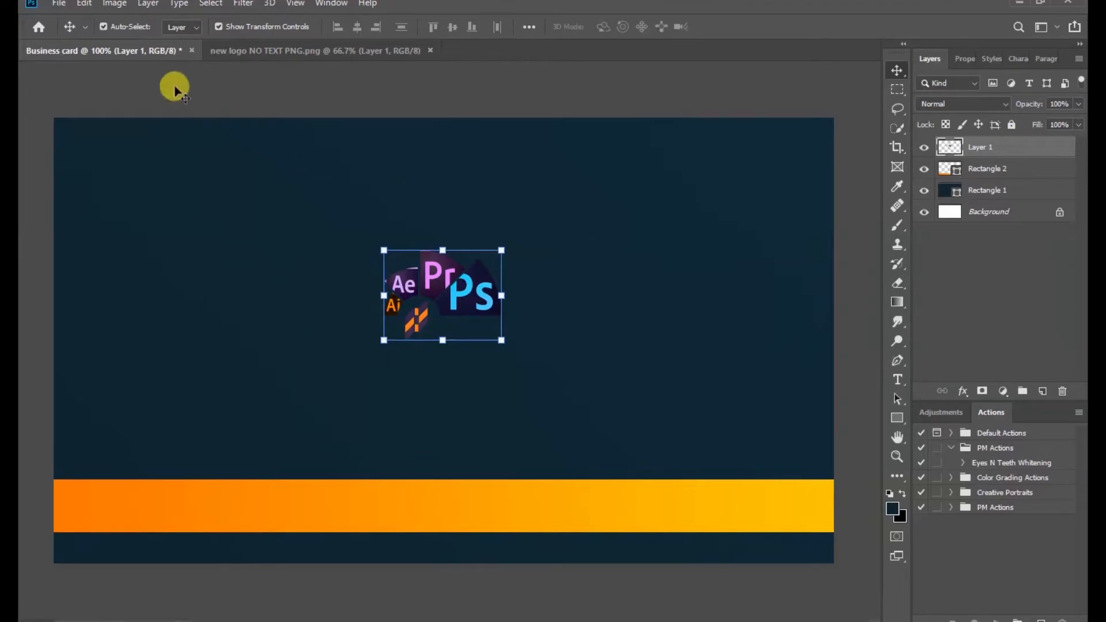
left_click(113, 5)
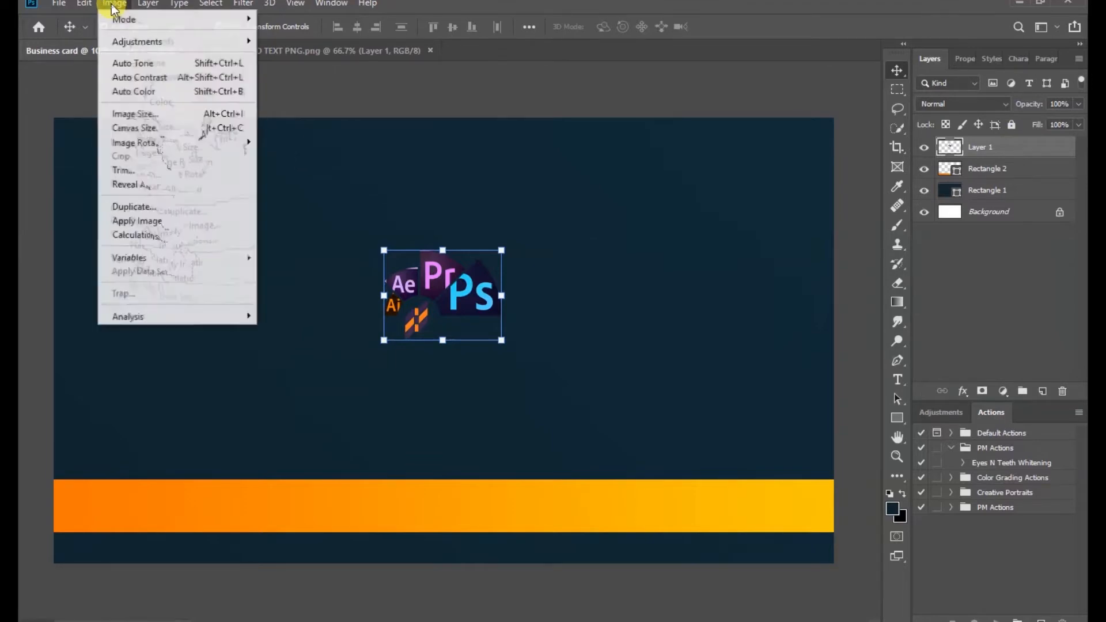
mouse_move(138, 41)
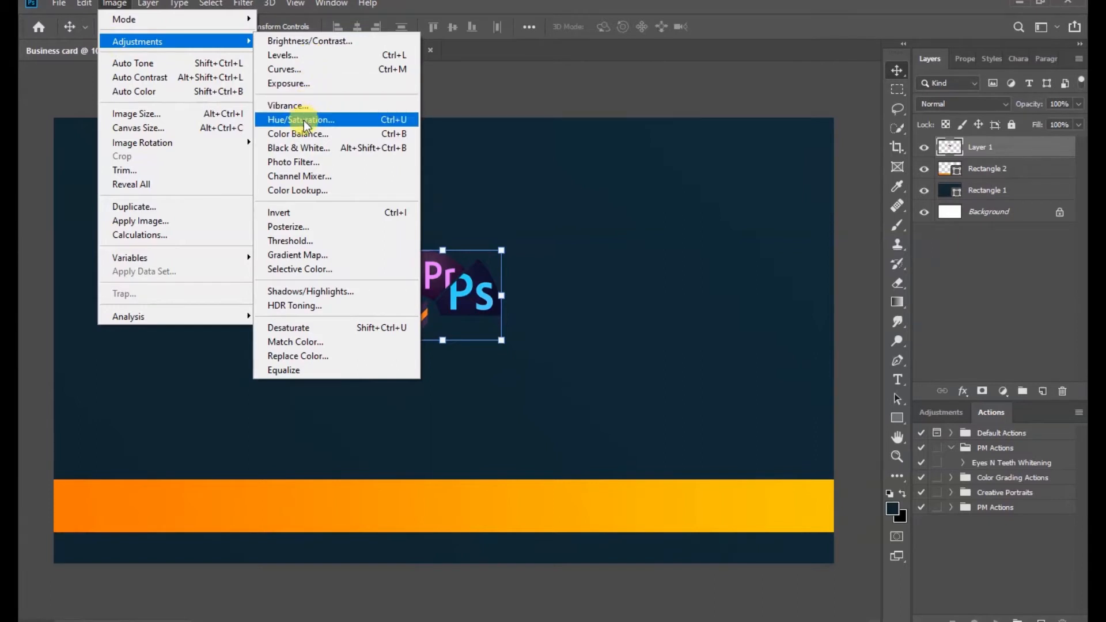
left_click(397, 119)
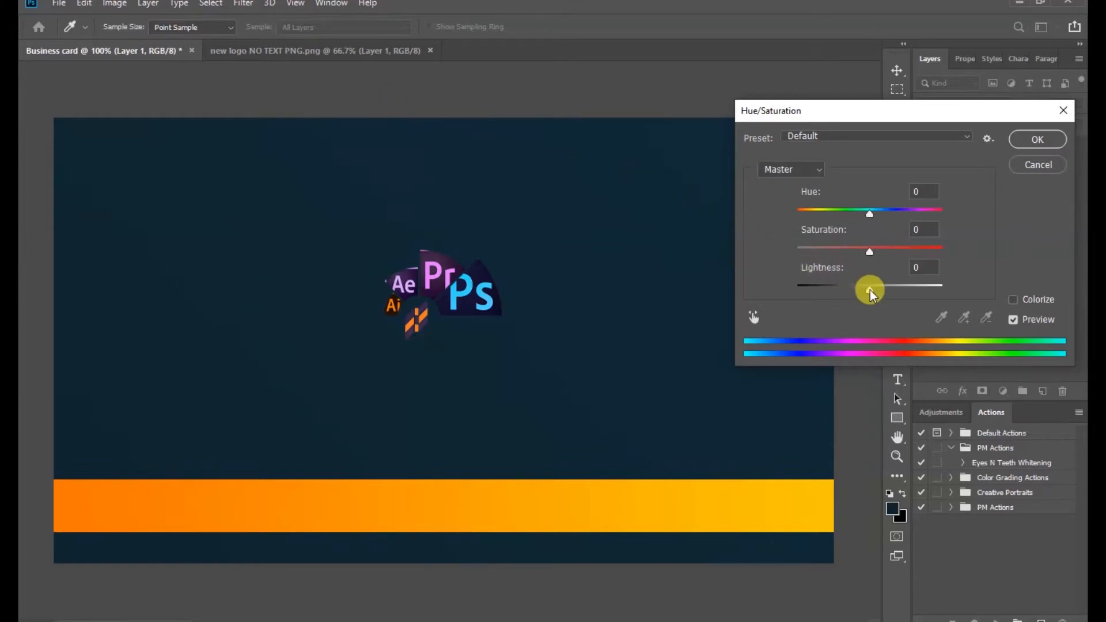
left_click_drag(869, 293, 953, 298)
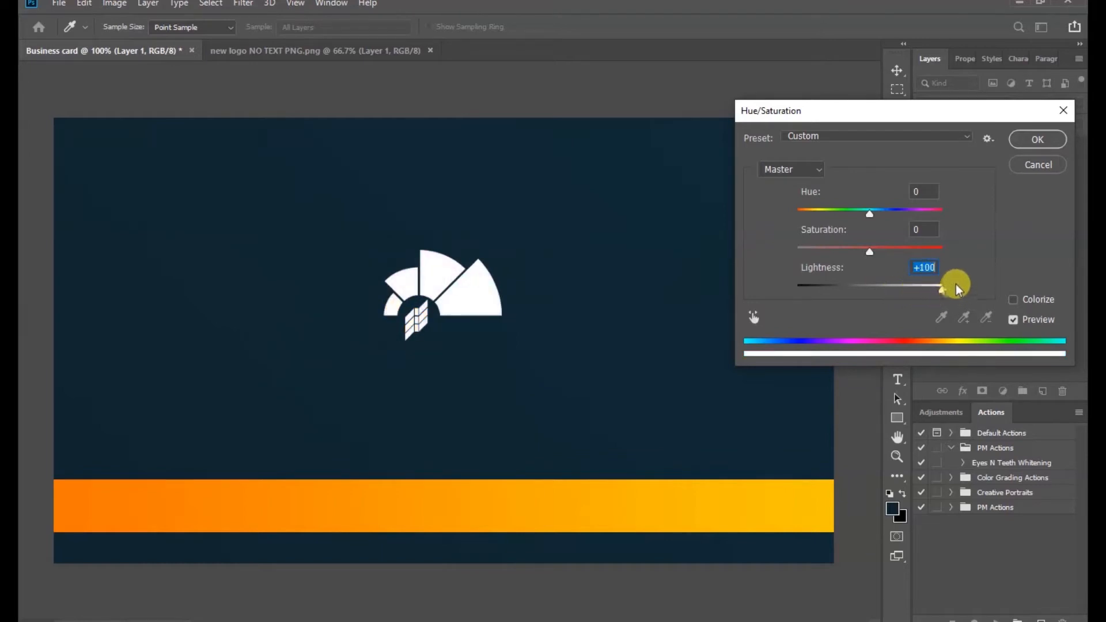
left_click(1037, 140)
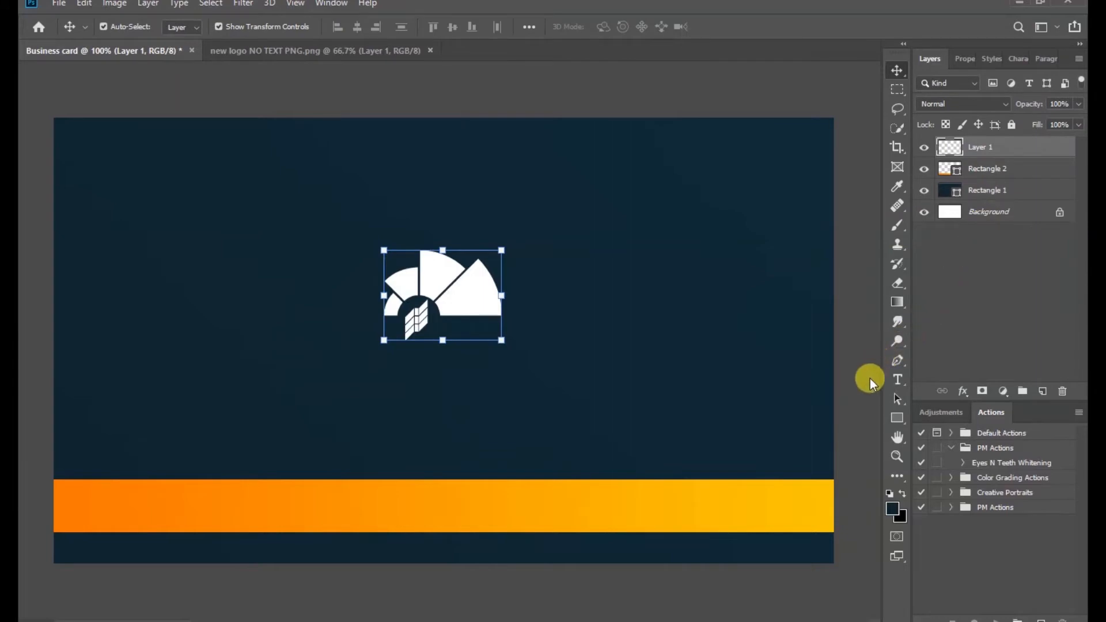
Add the text "BEAUTY MOUNTAINS IMAGES" with the Horizontal Type tool and place it just below the logo
left_click(898, 383)
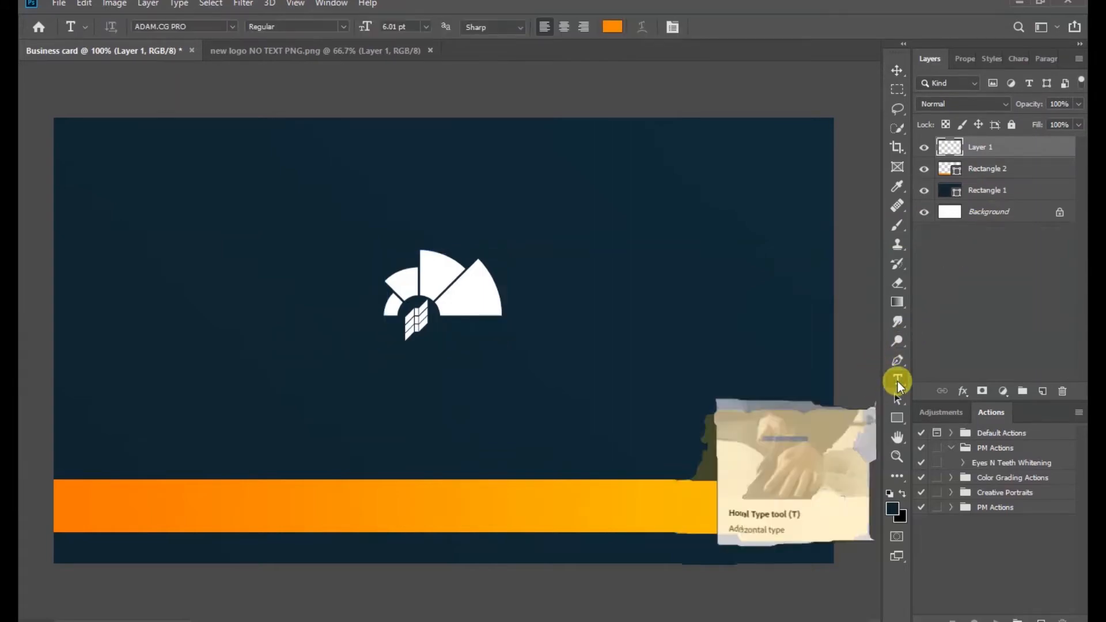
left_click(232, 391)
type("BEA")
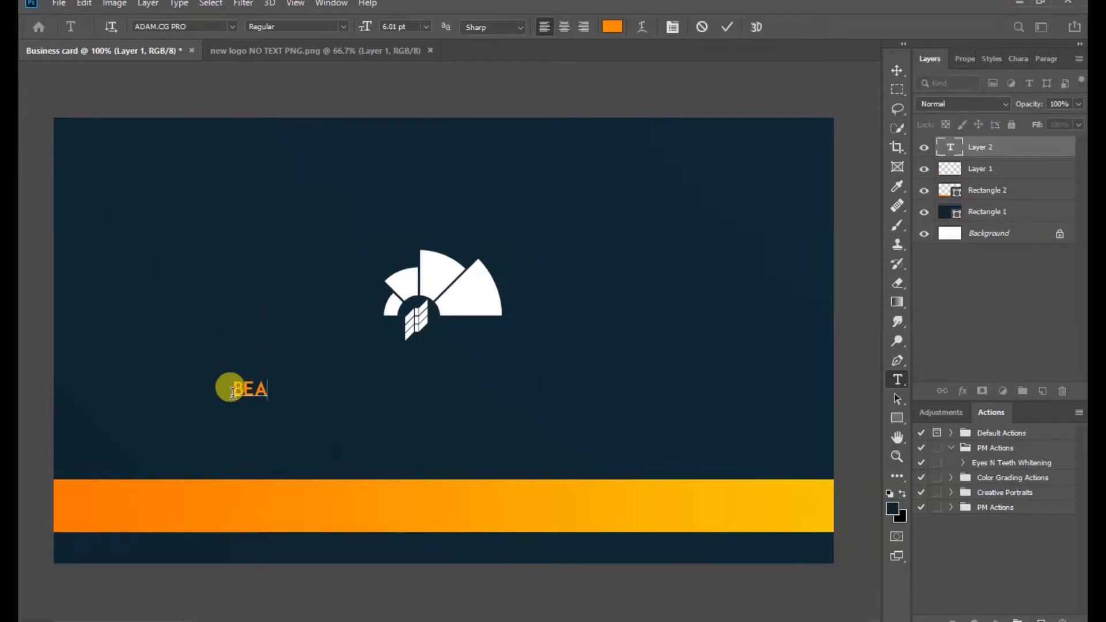
type("UTY MOUNTAINS")
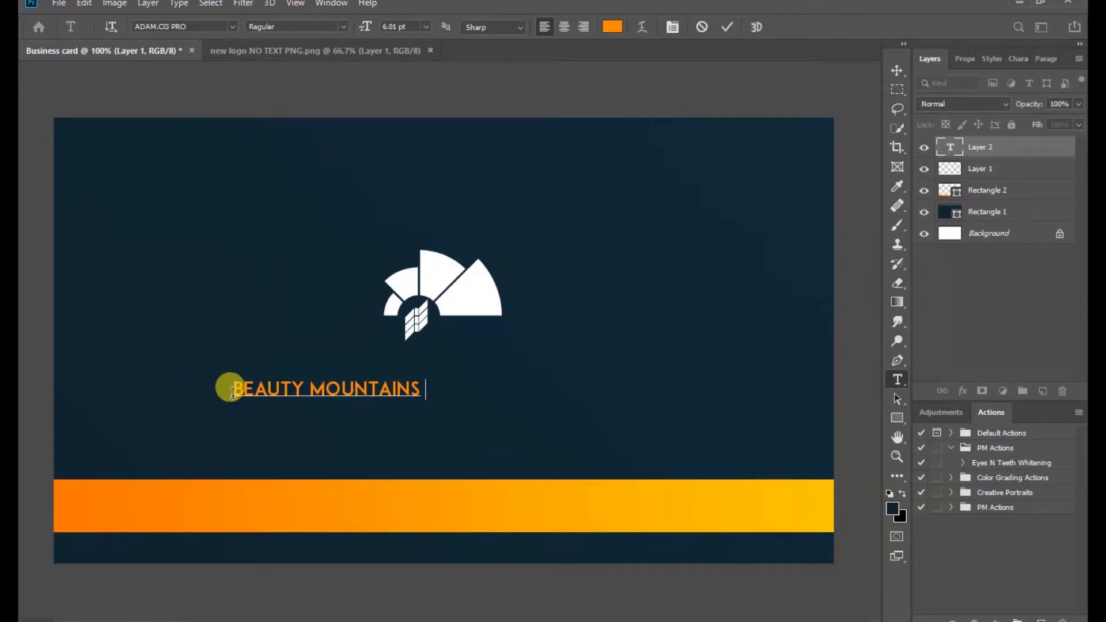
type(" IMAGES")
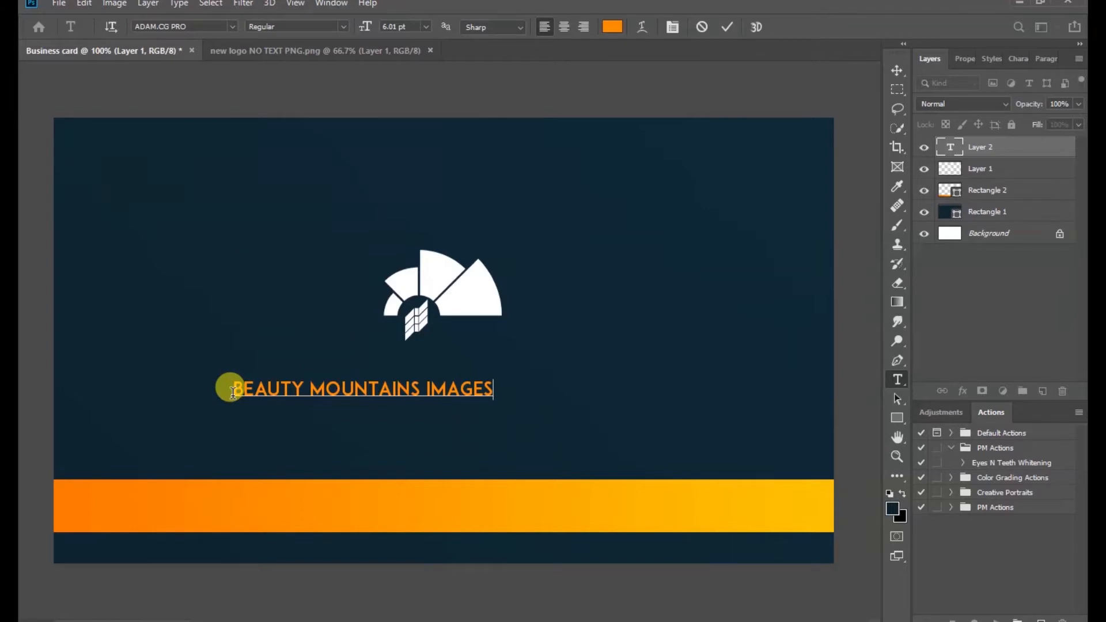
left_click(730, 24)
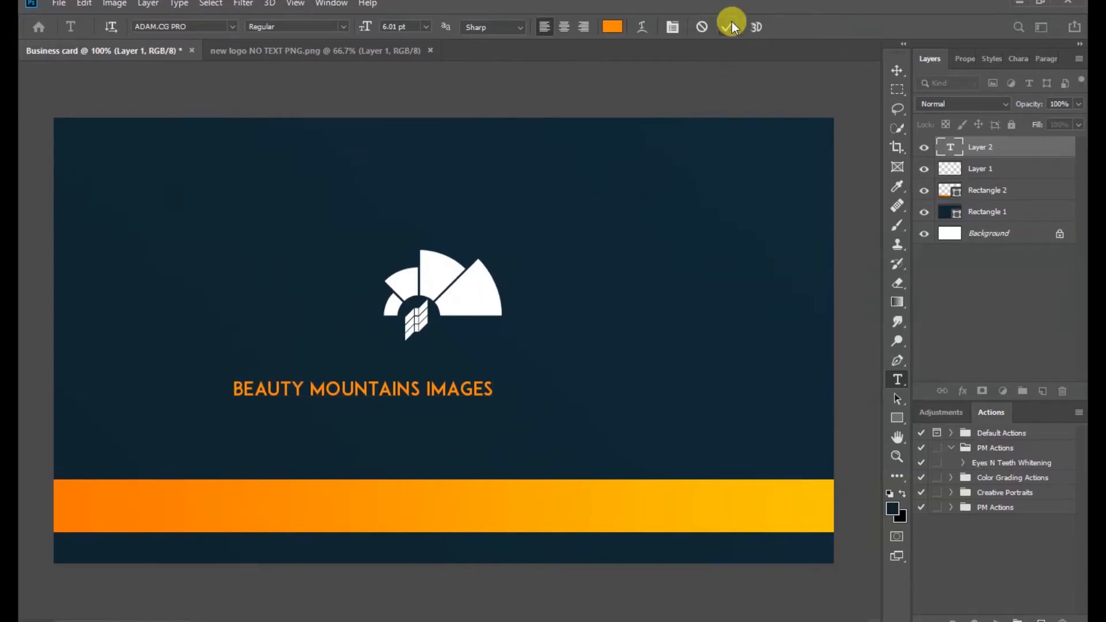
left_click(894, 73)
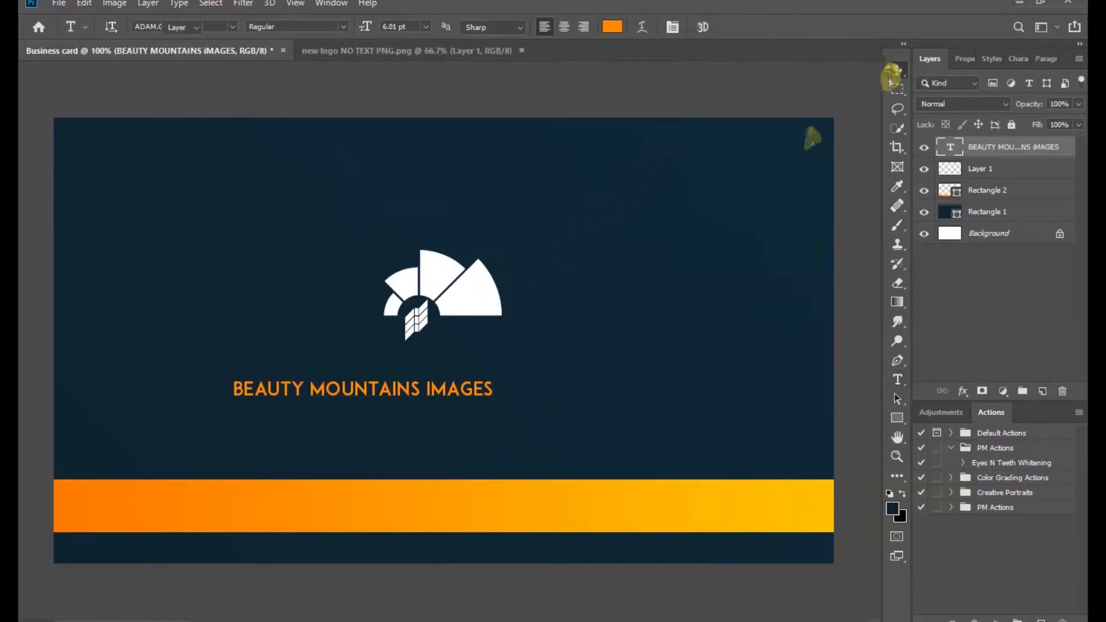
left_click_drag(403, 393, 468, 366)
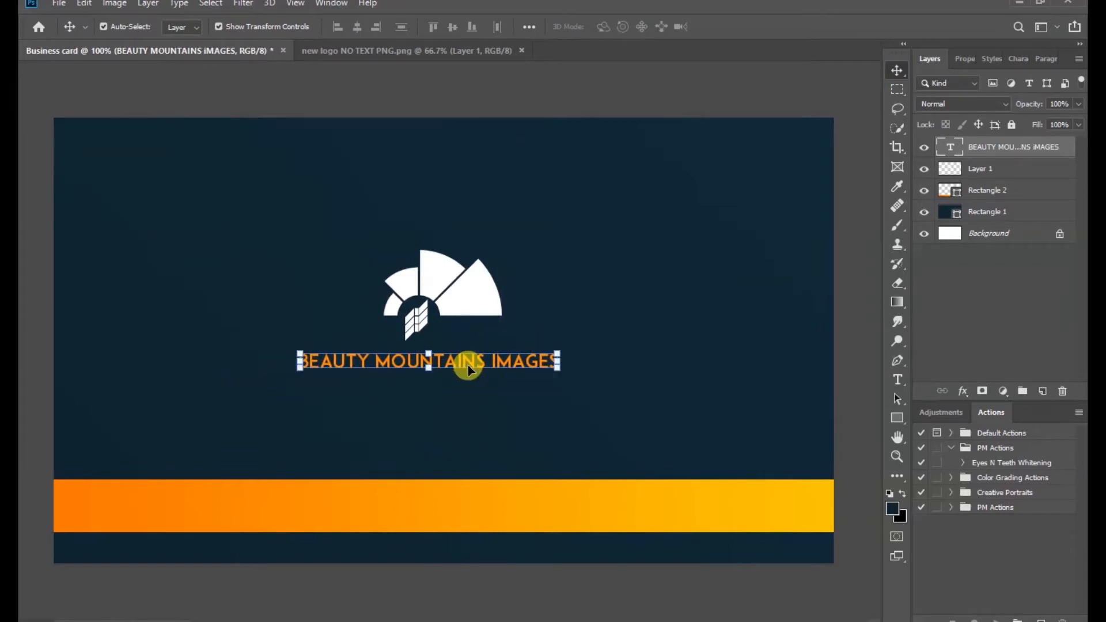
Set the font of the company name text to ADAM.CG PRO
left_click(960, 58)
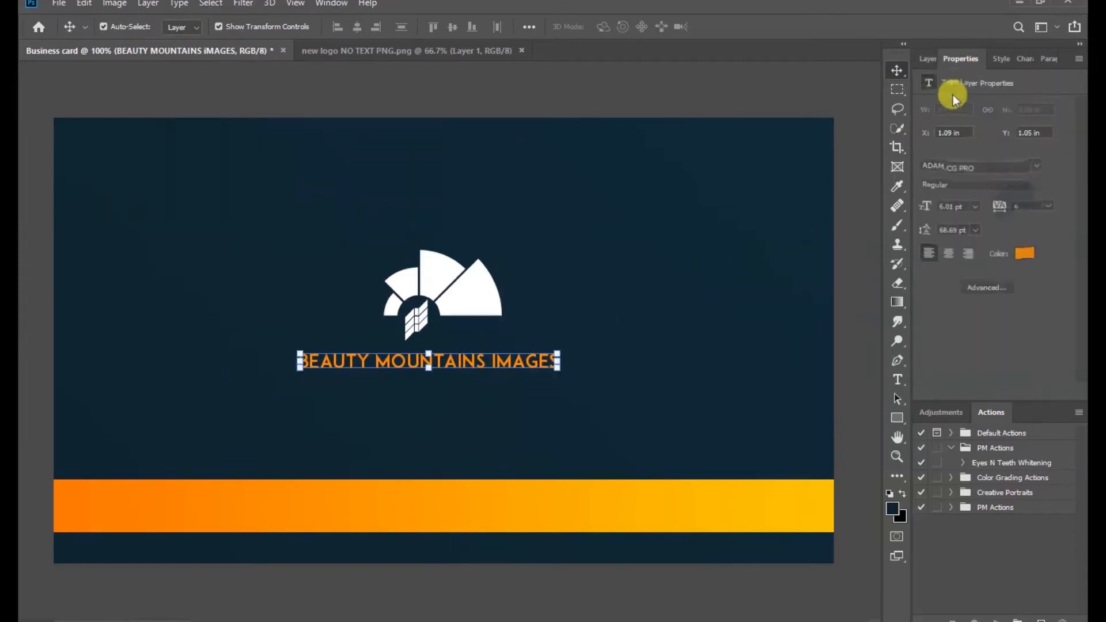
left_click_drag(509, 360, 508, 360)
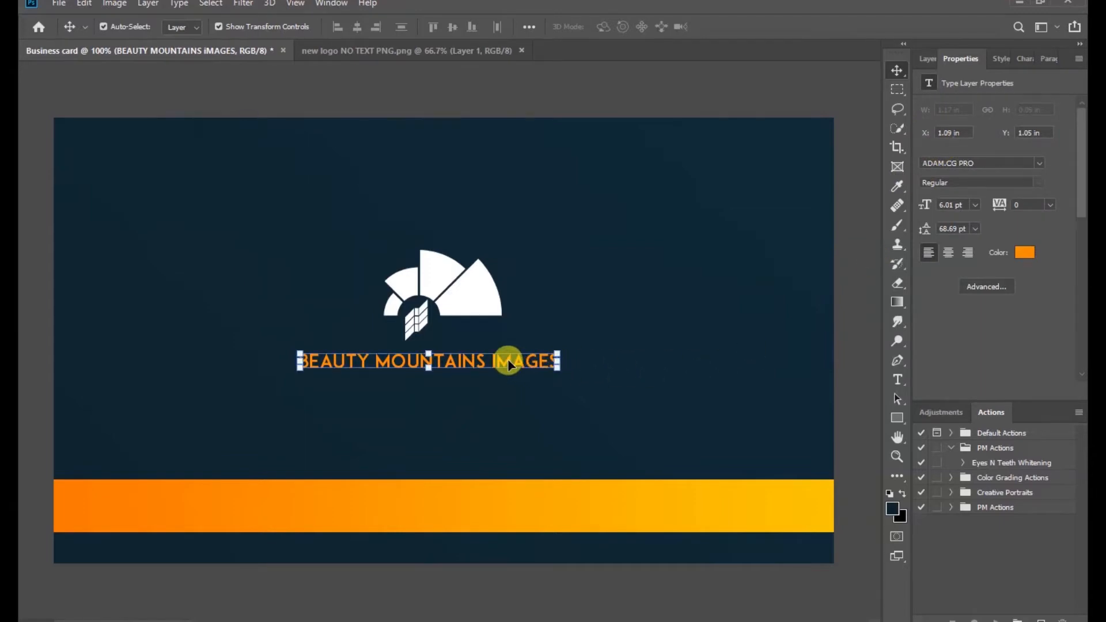
left_click(1041, 164)
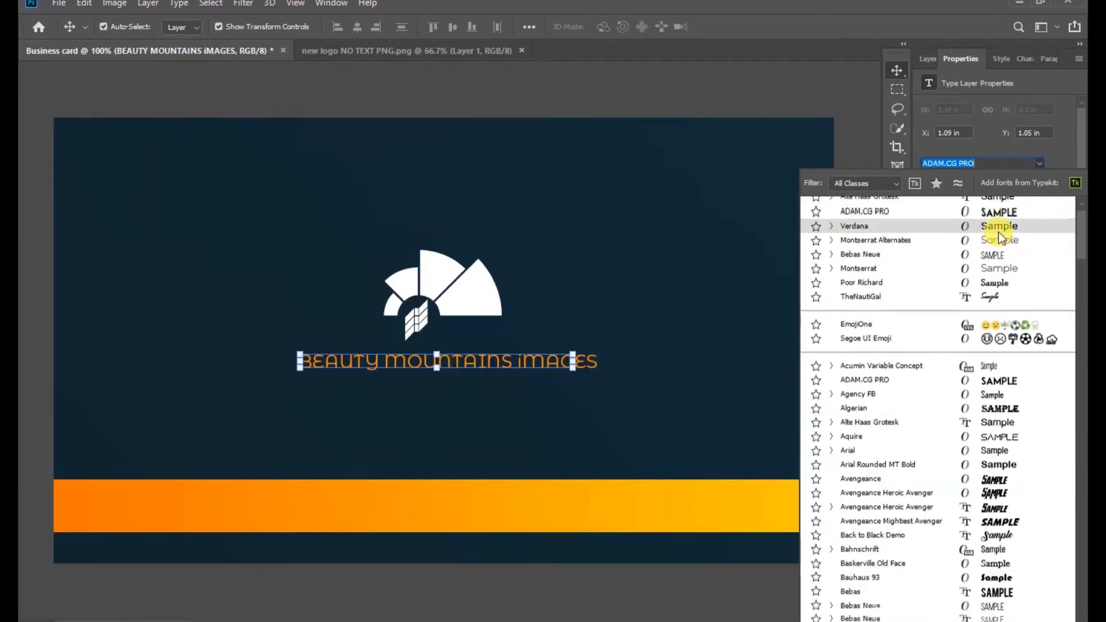
scroll(998, 231, "up", 3)
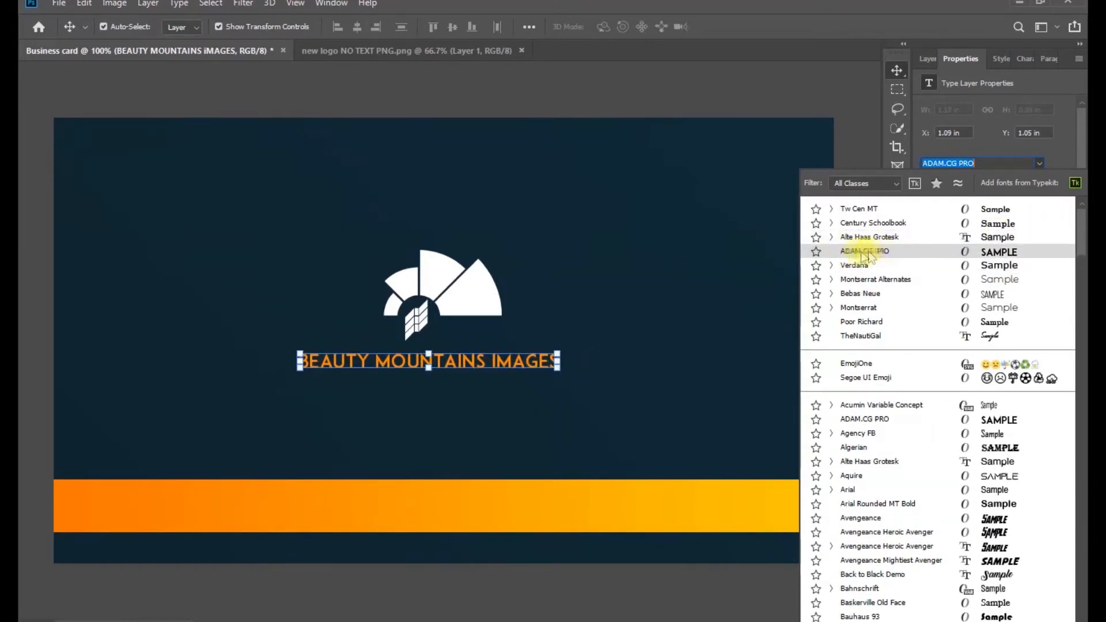
left_click(934, 252)
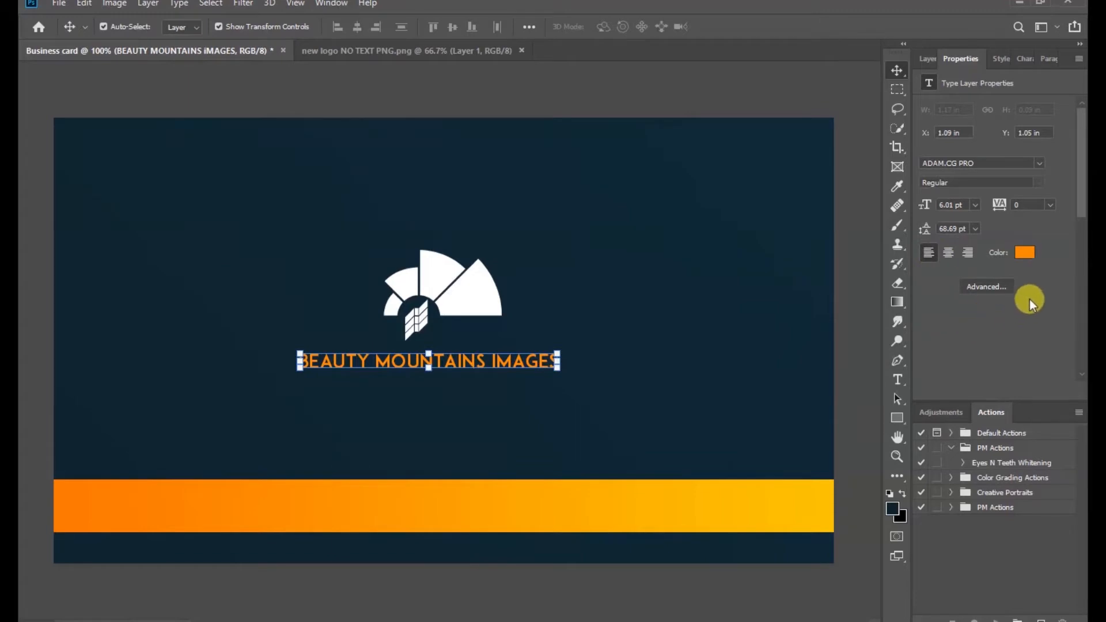
Set the company name's text color to fd8600 and deselect the text
left_click(1023, 254)
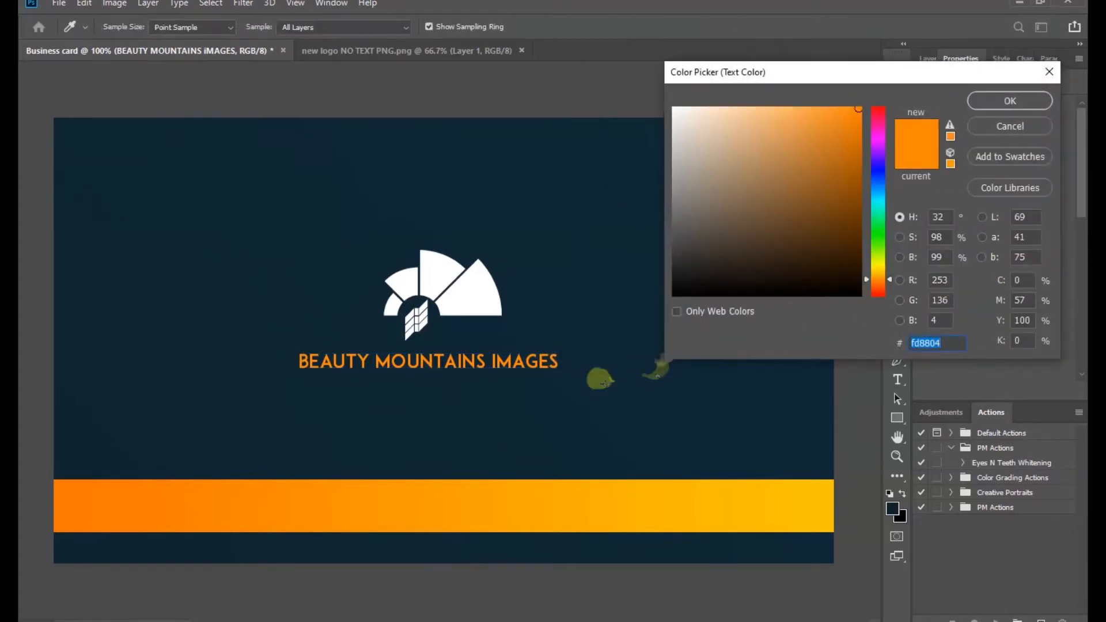
left_click(248, 512)
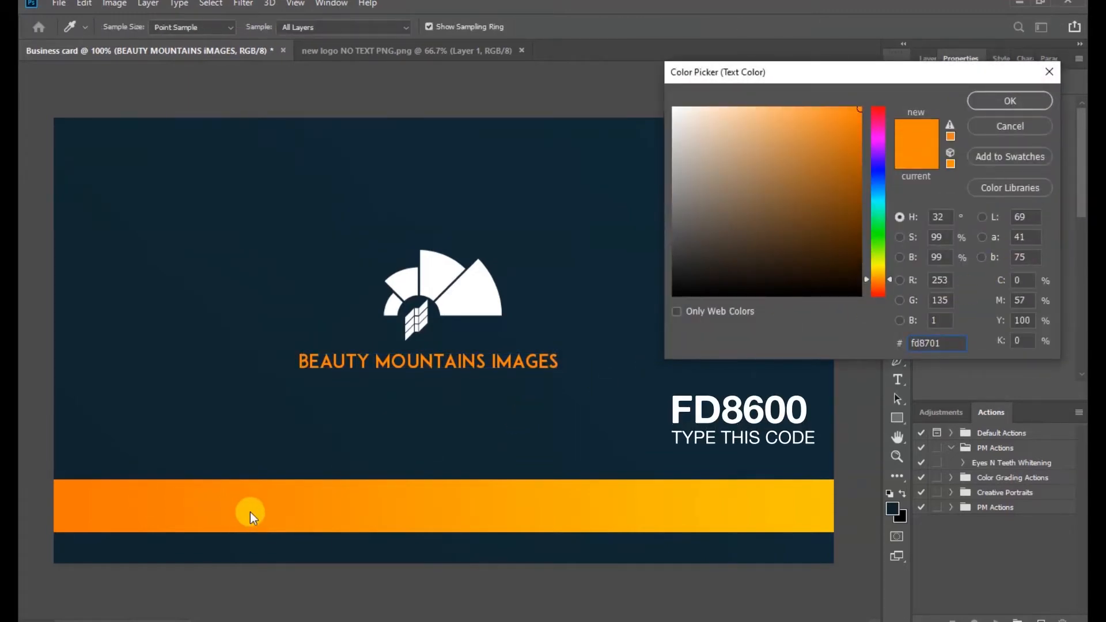
type("fd8600")
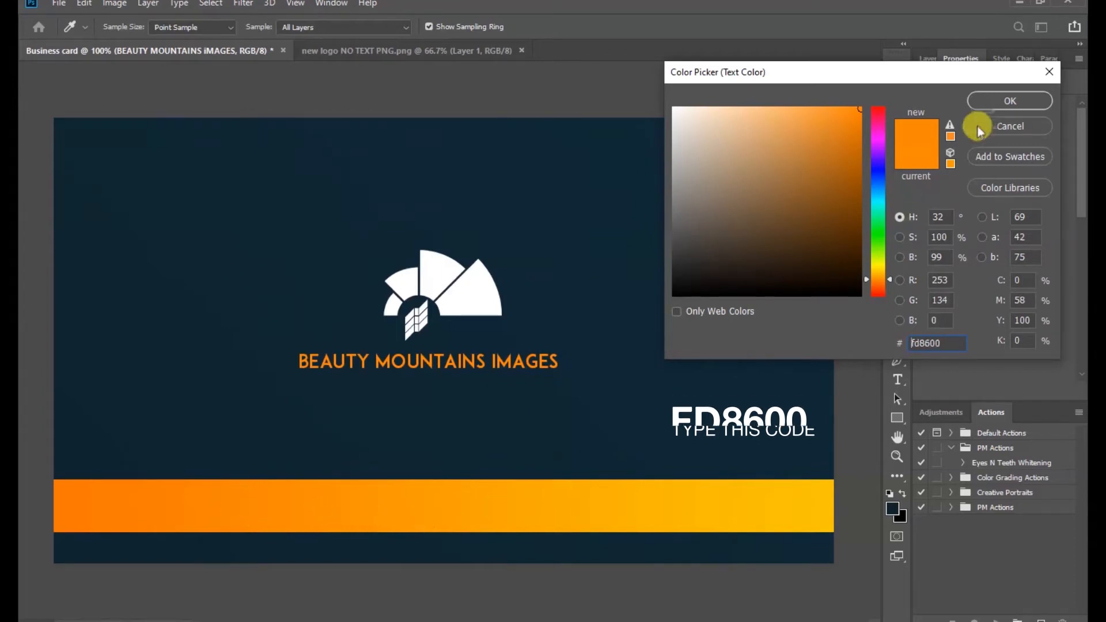
left_click(998, 103)
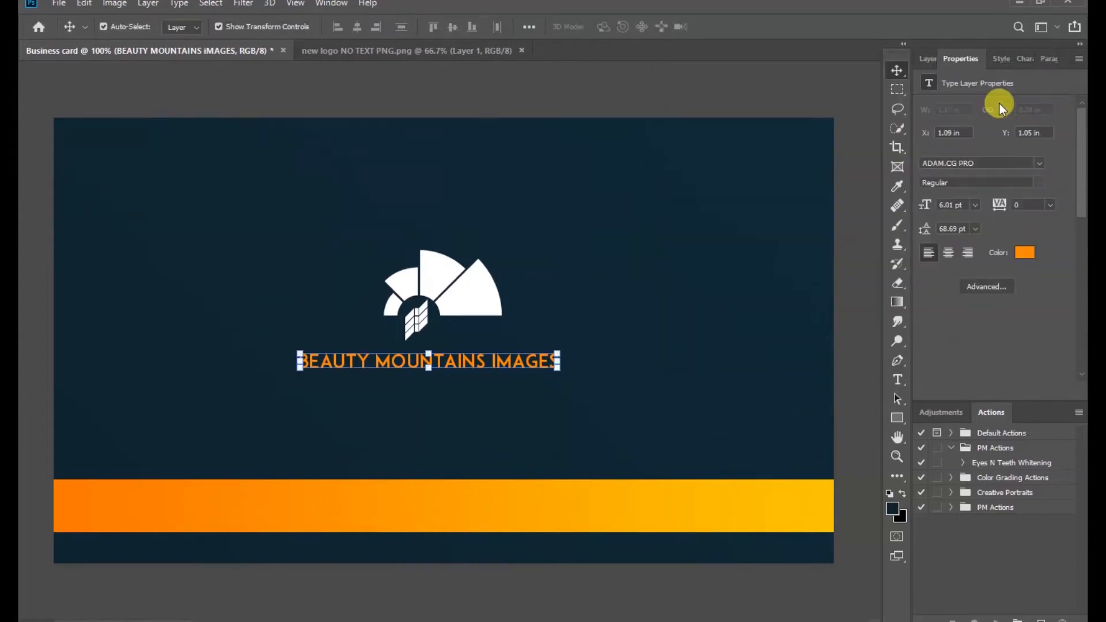
left_click(861, 214)
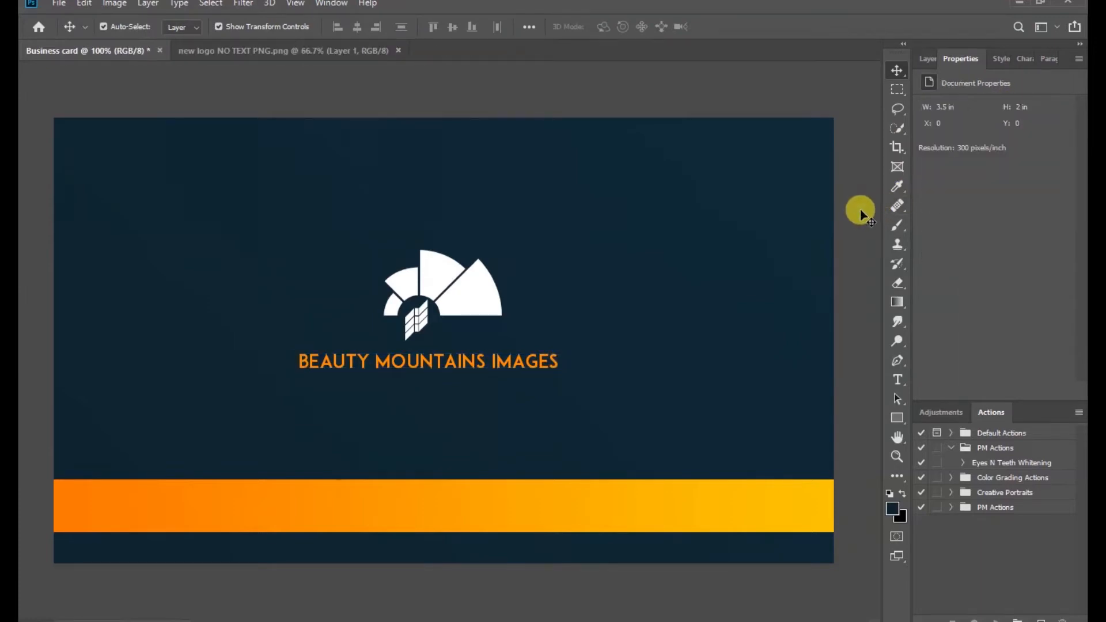
Set the company name's font size to 6.01 pt
left_click(520, 365)
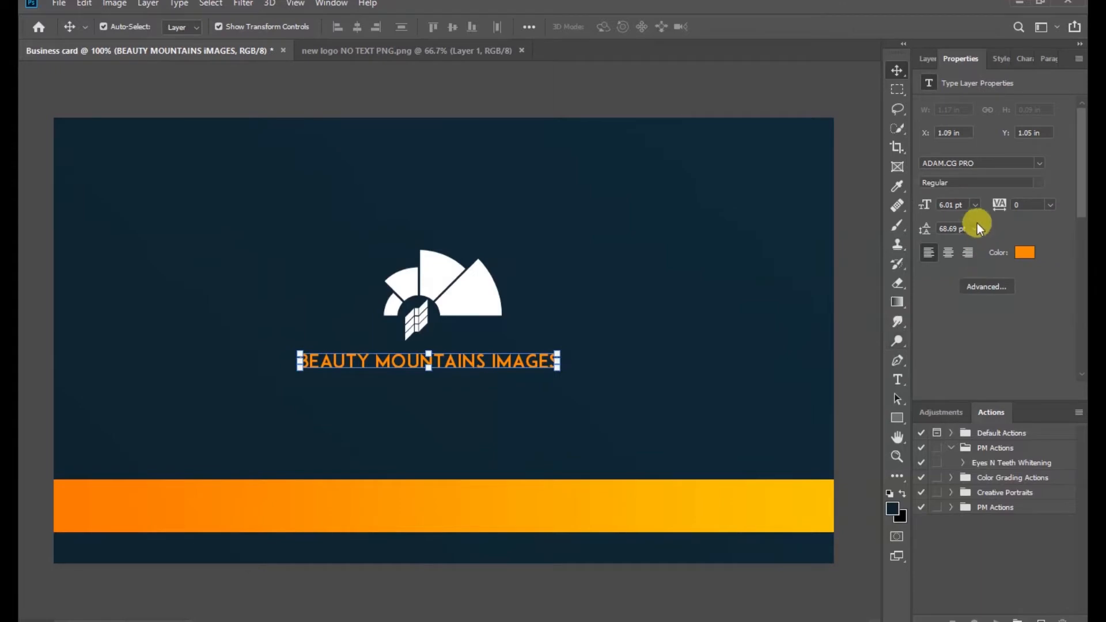
left_click(976, 205)
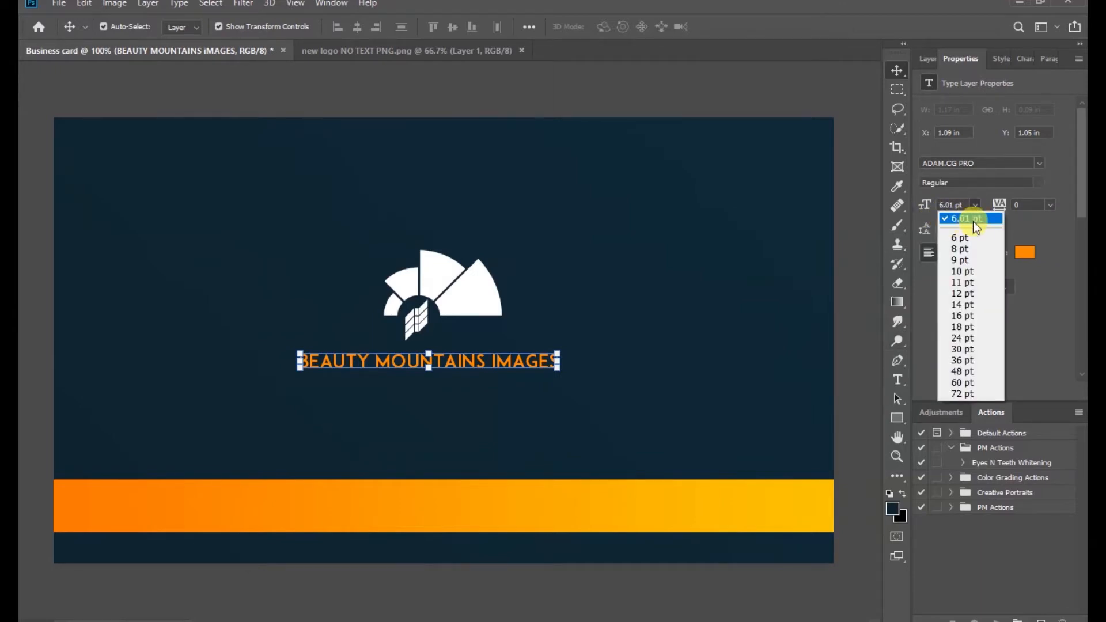
left_click(973, 221)
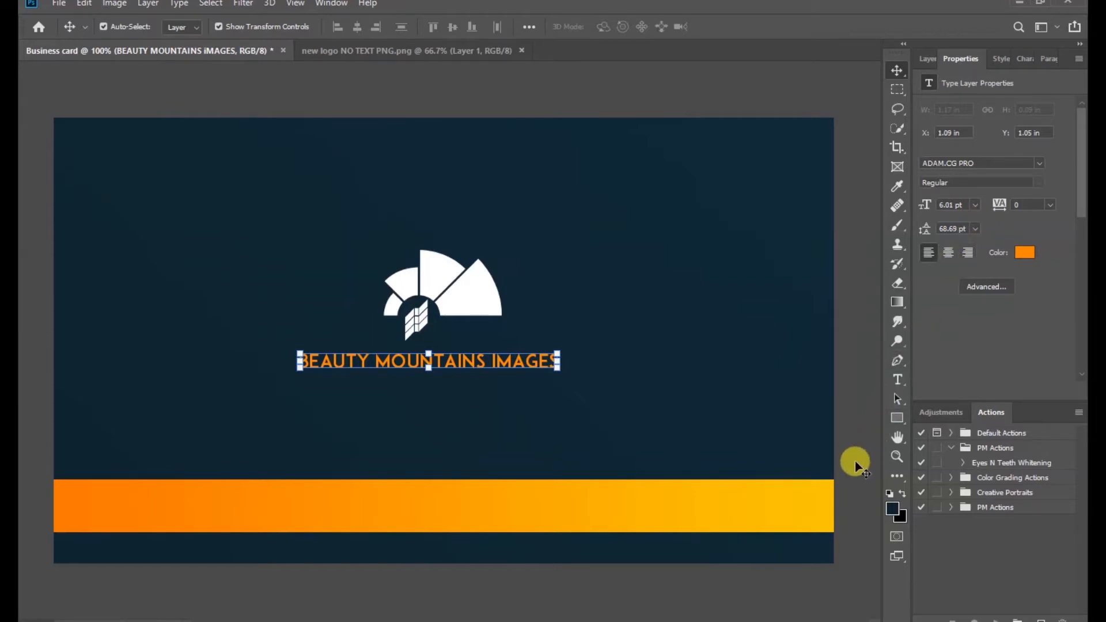
Duplicate the orange gradient strip's layer, Rectangle 2
left_click(929, 60)
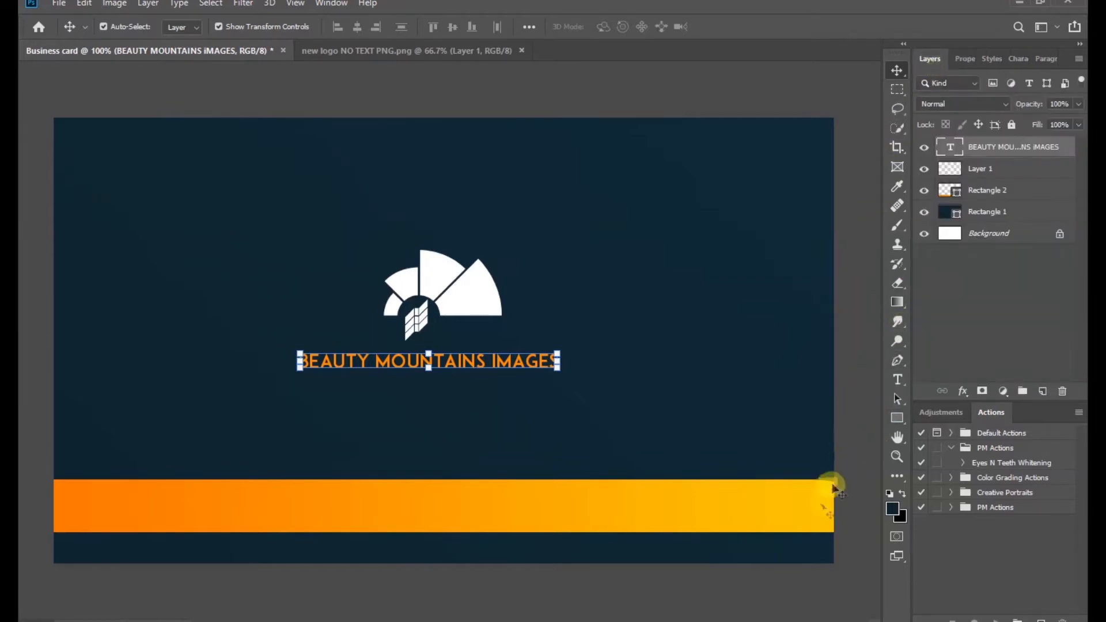
left_click(523, 518)
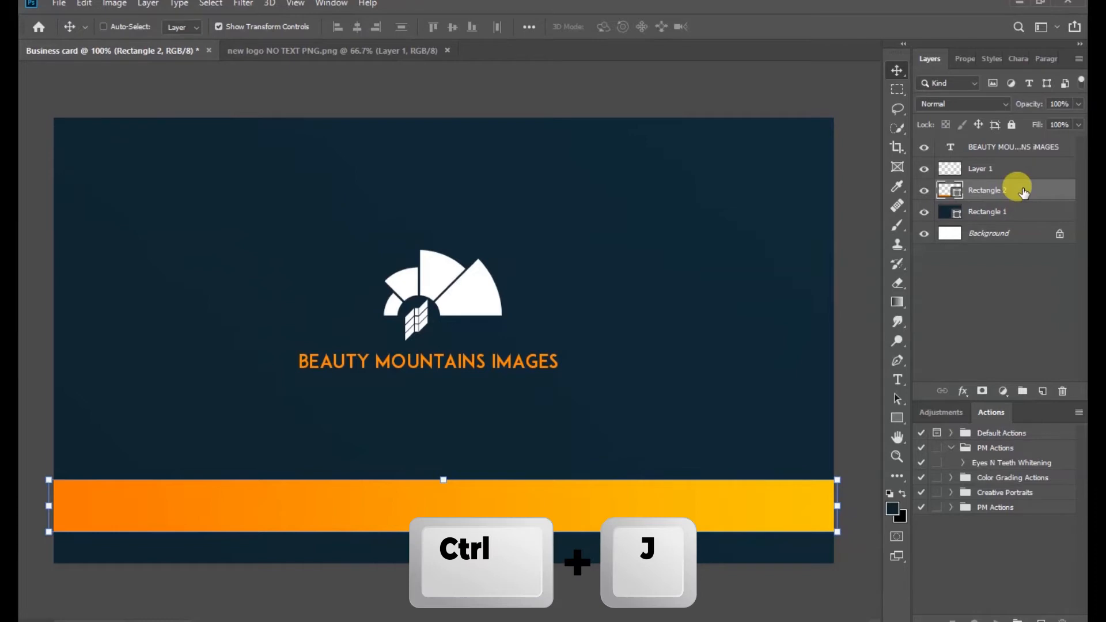
key("ctrl+j")
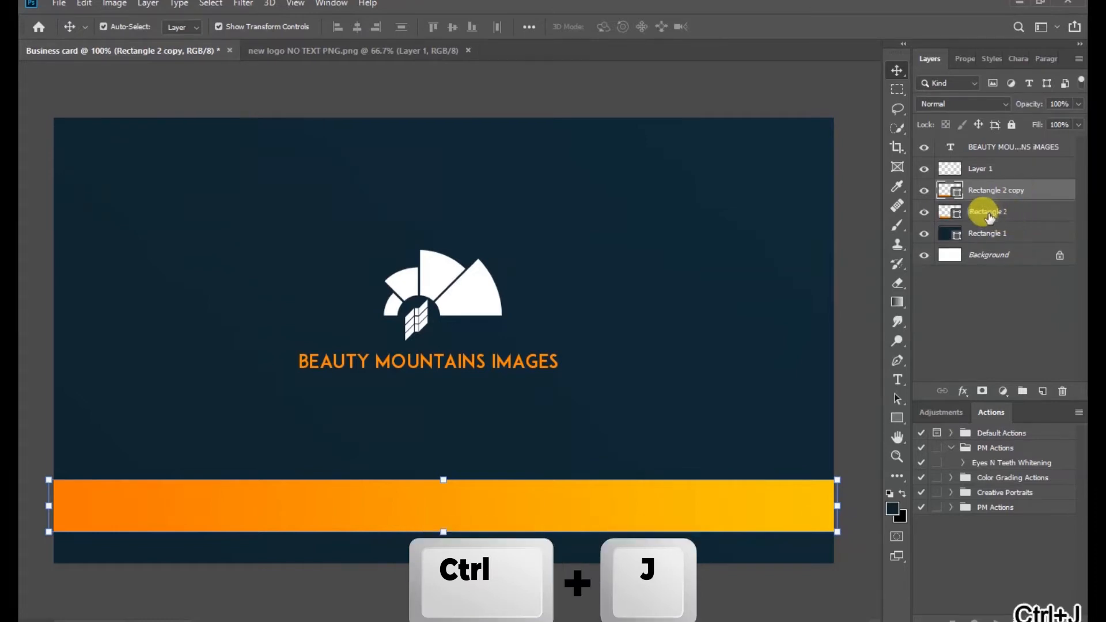
Change the fill of the original strip, Rectangle 2, from a gradient to solid black
left_click(1012, 212)
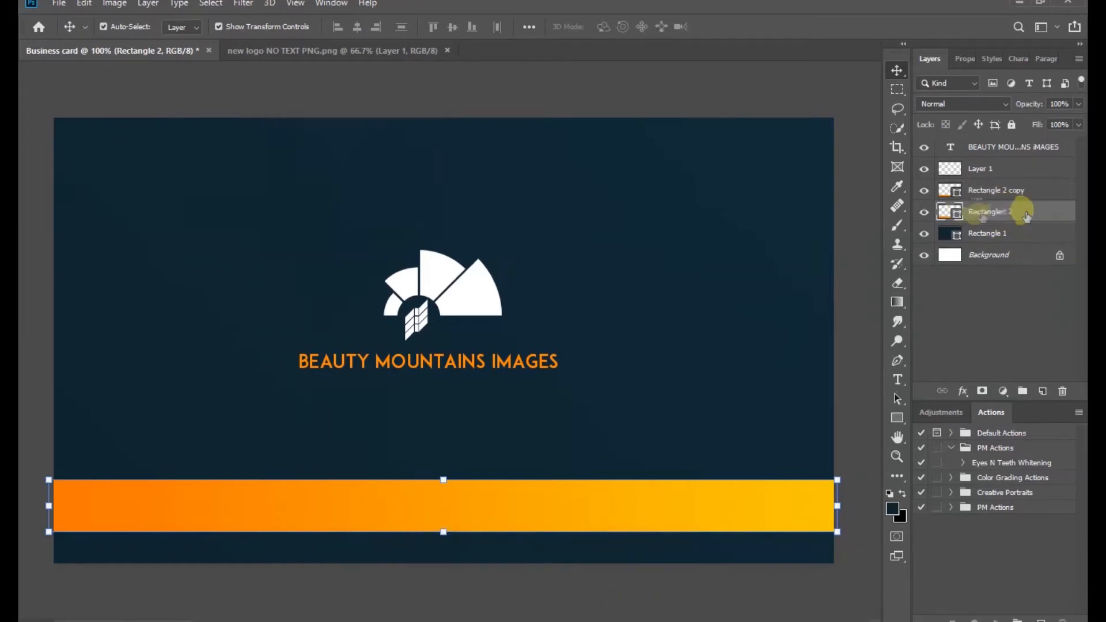
left_click(966, 61)
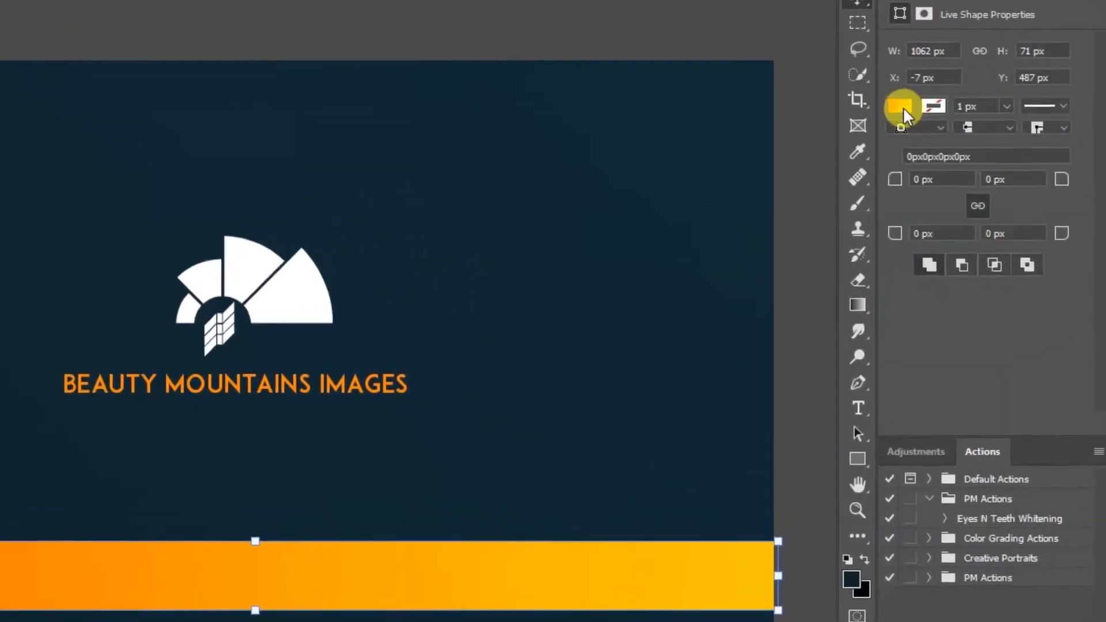
left_click(899, 106)
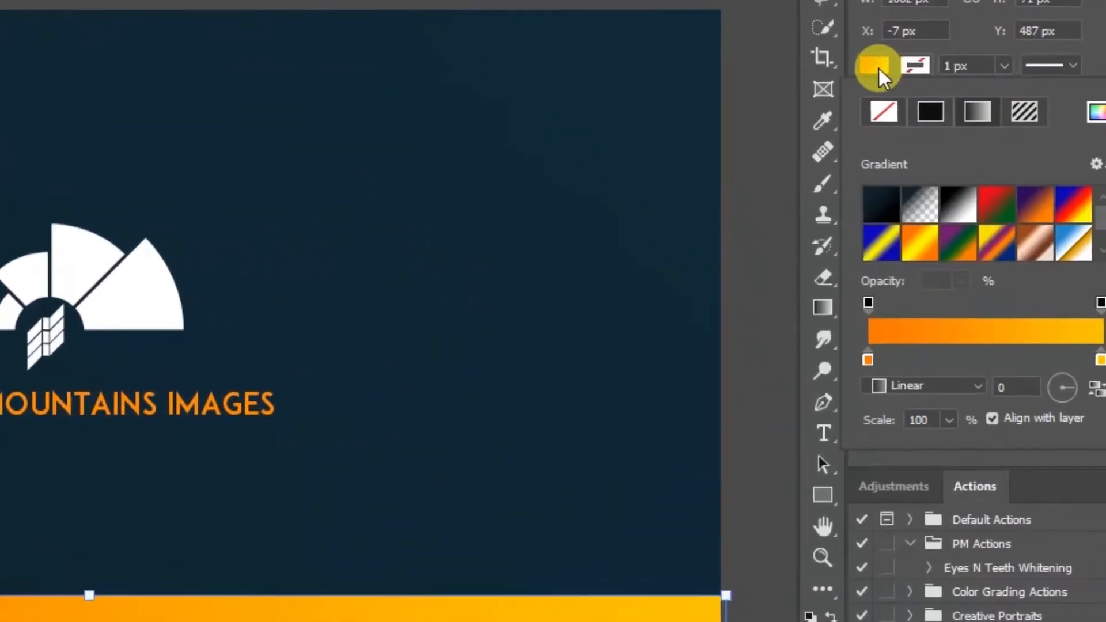
left_click(928, 101)
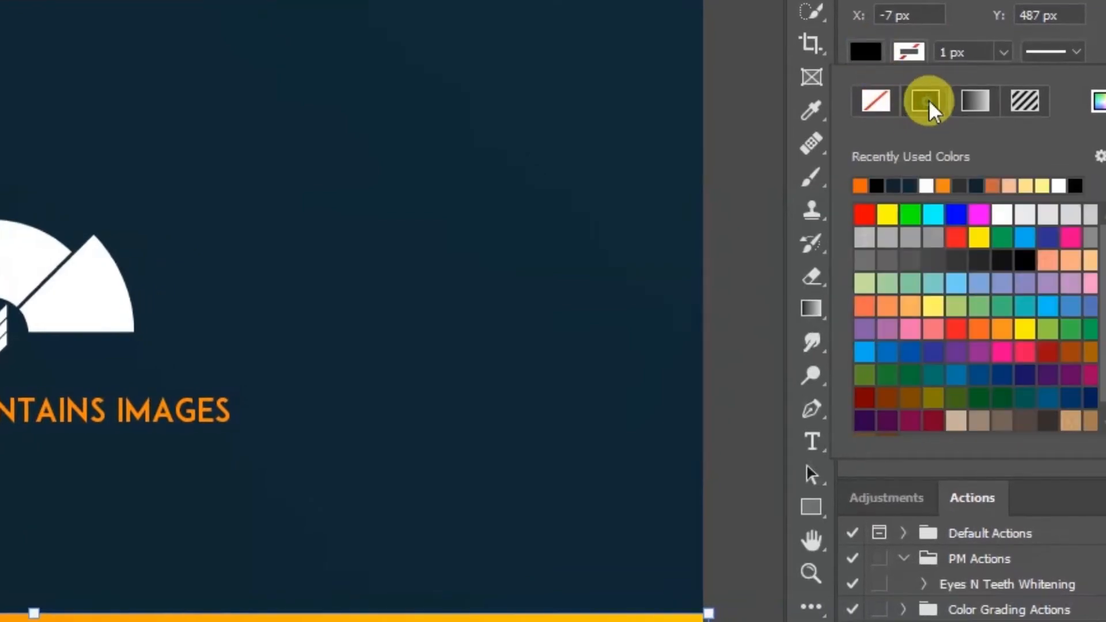
Fill the original strip, Rectangle 2, with white and nudge it up a few pixels above the orange strip's upper edge
left_click(927, 184)
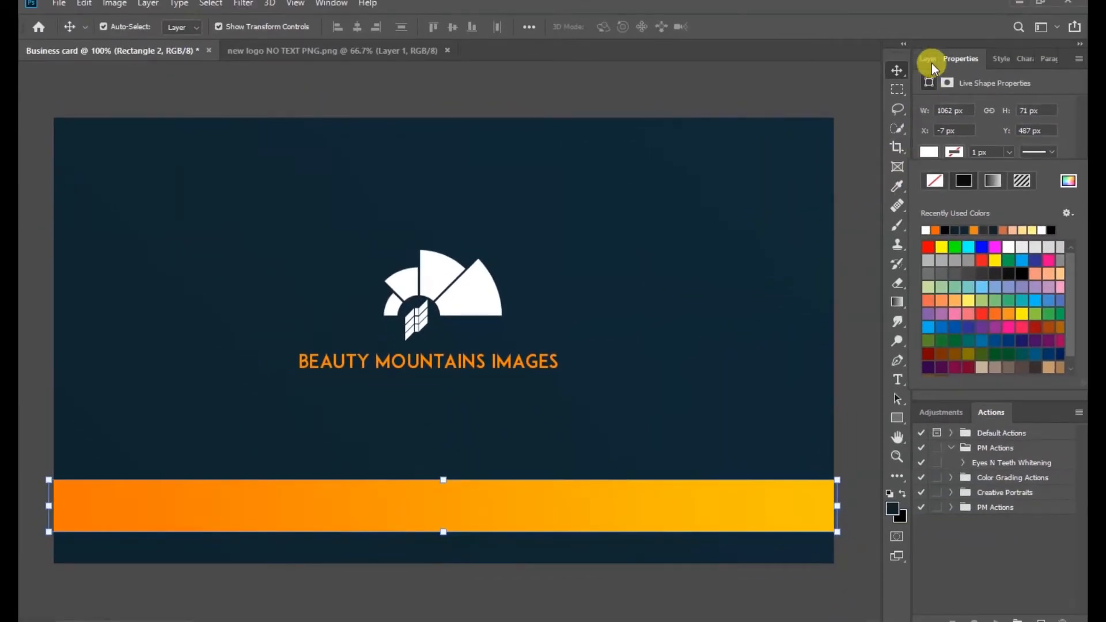
left_click(929, 60)
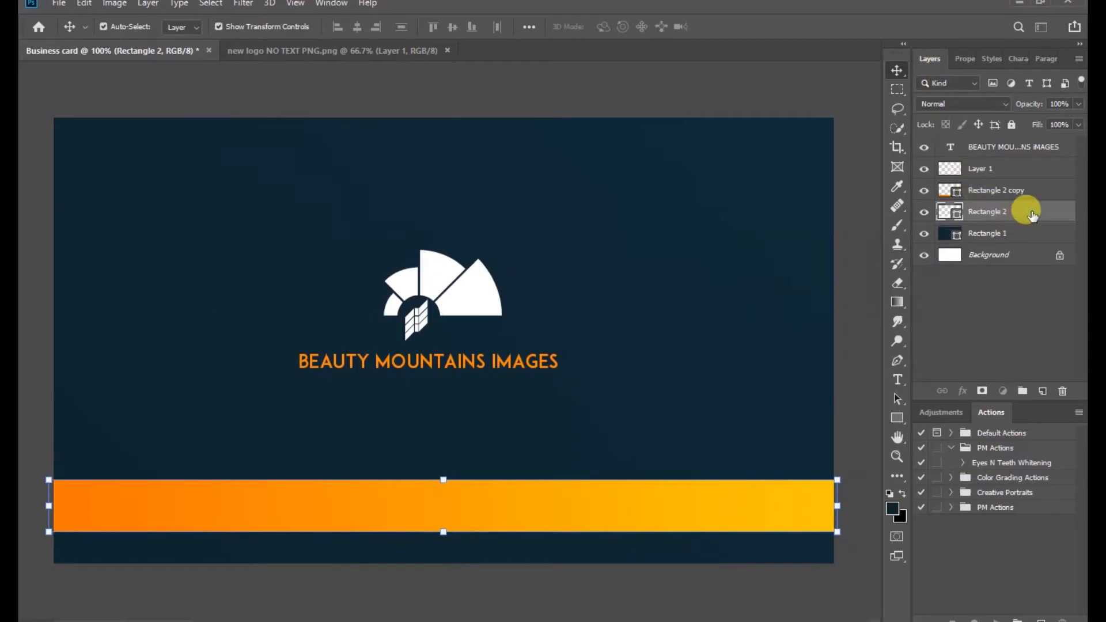
key("Up")
key("Up")
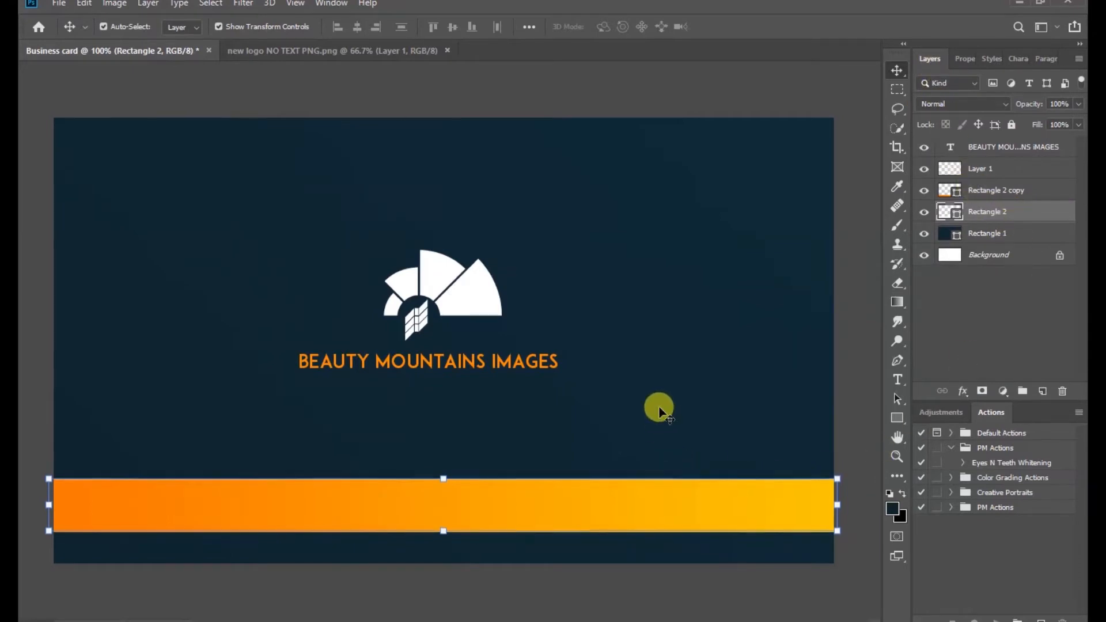
key("Up")
key("Up")
key("Up")
key("Up")
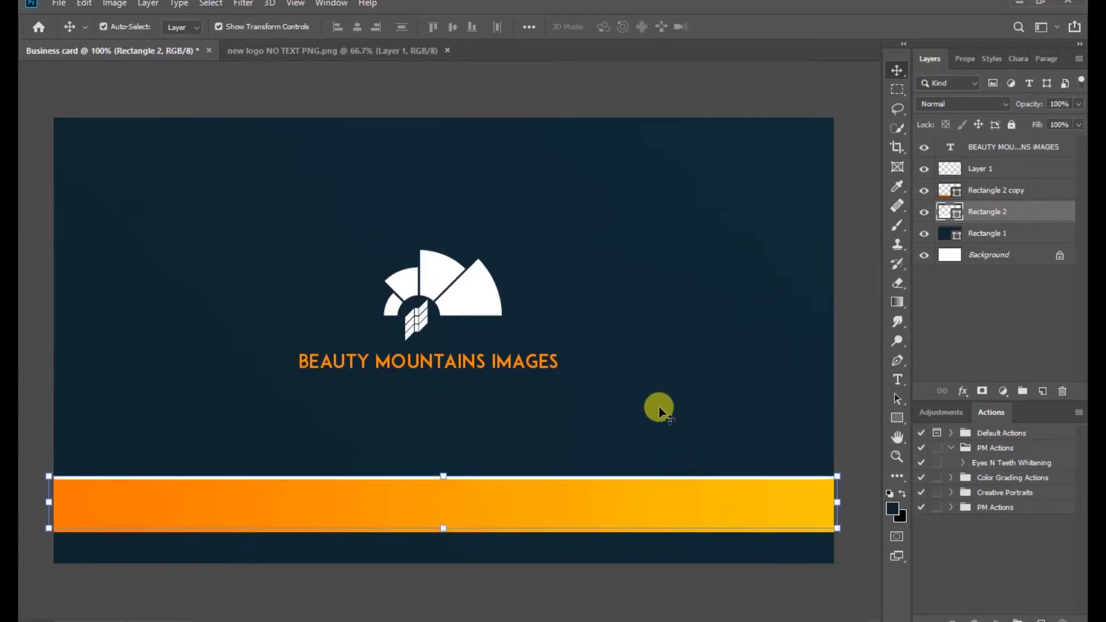
left_click(861, 309)
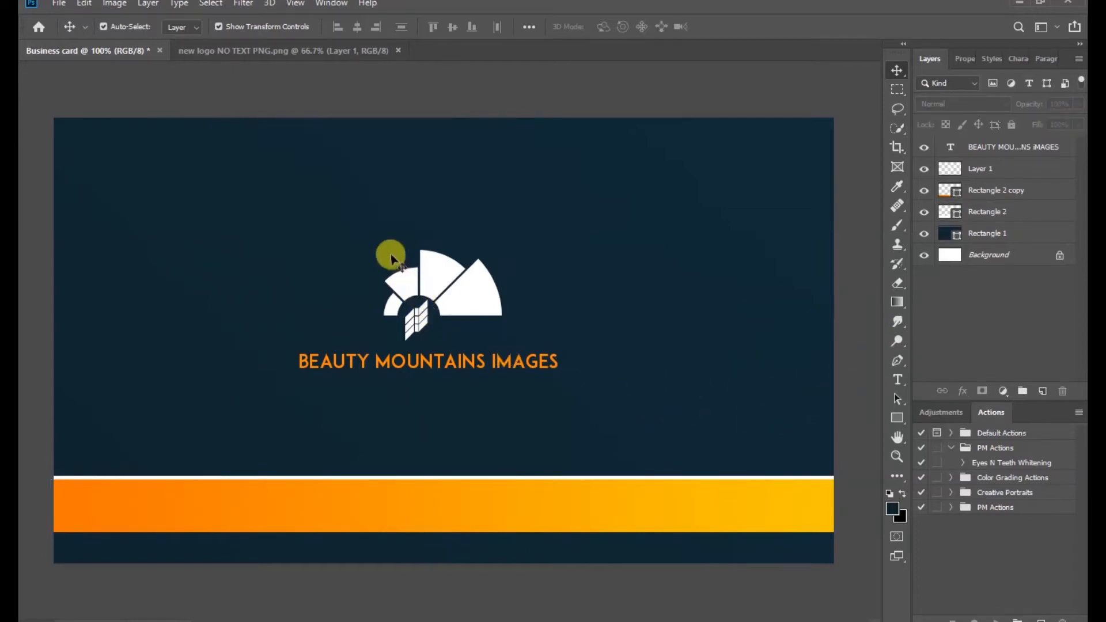
Close the logo document and create a new 3.5 × 2 inch, 300 ppi document named Business card FRONT
left_click(333, 50)
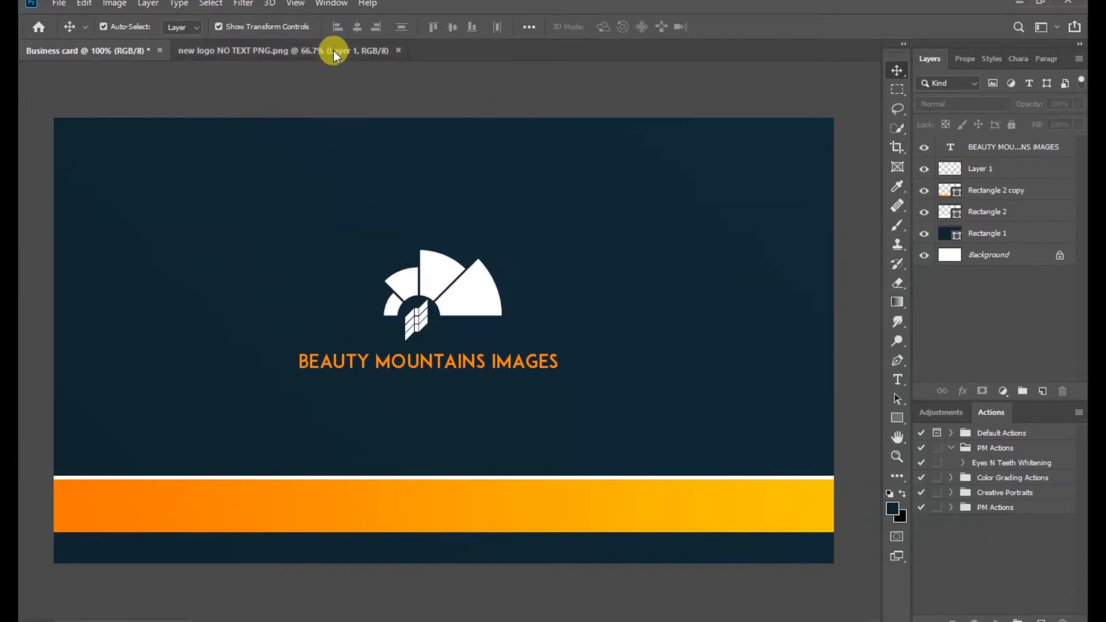
left_click(396, 50)
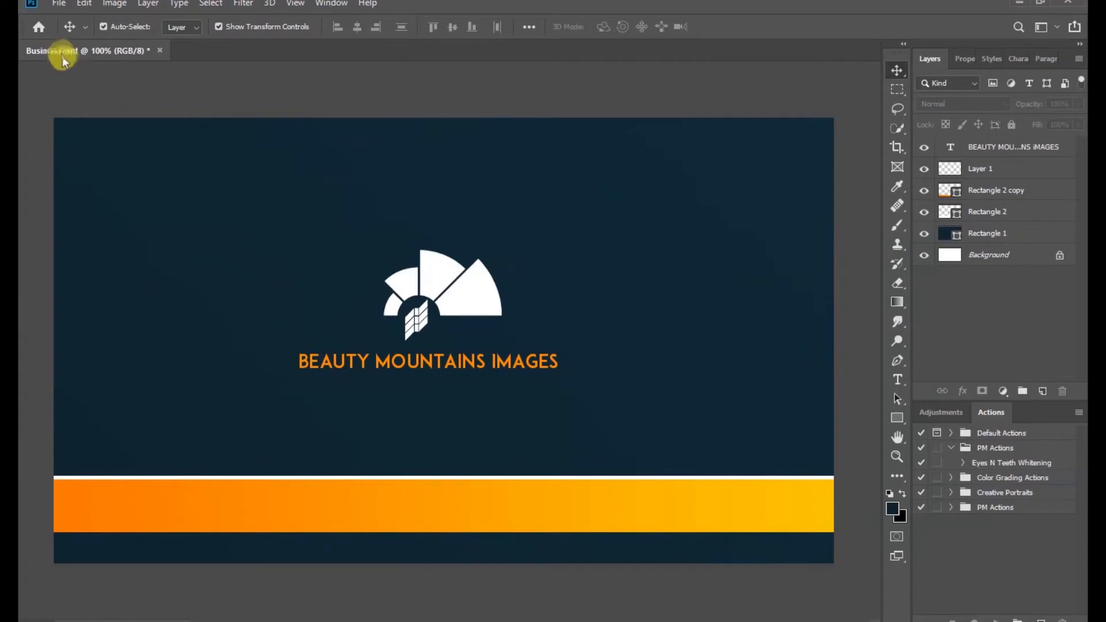
left_click(58, 4)
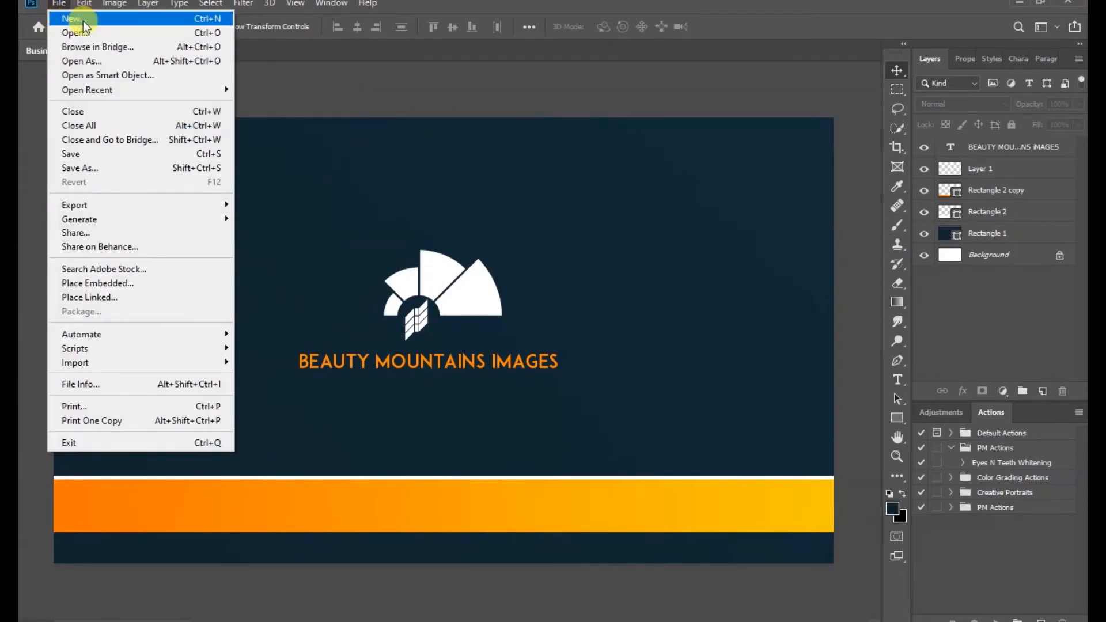
left_click(138, 26)
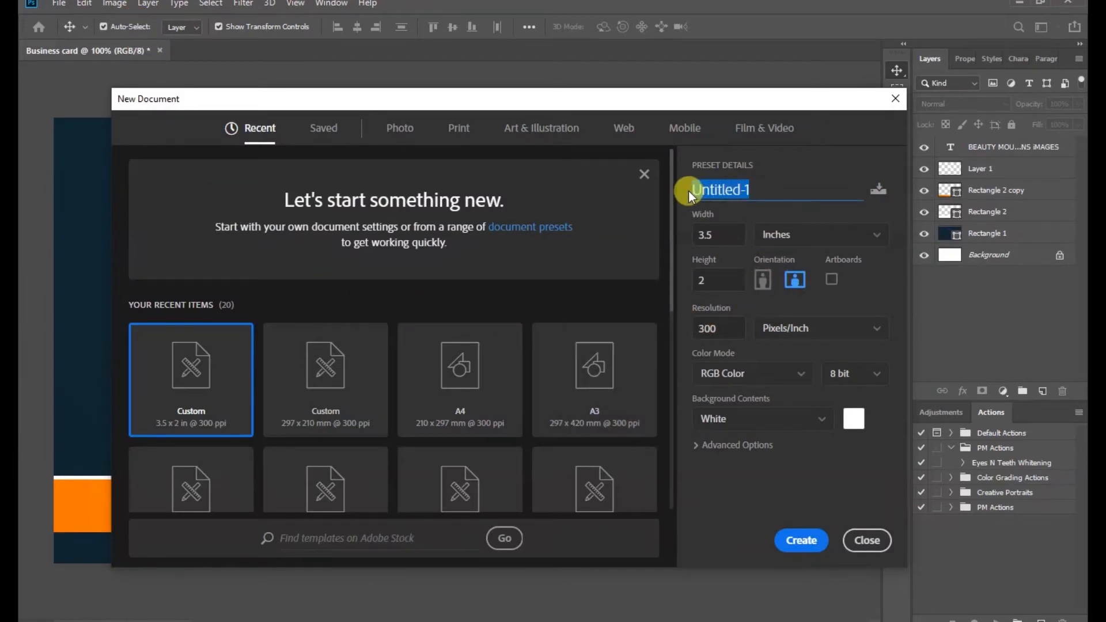
type("Business card FRN")
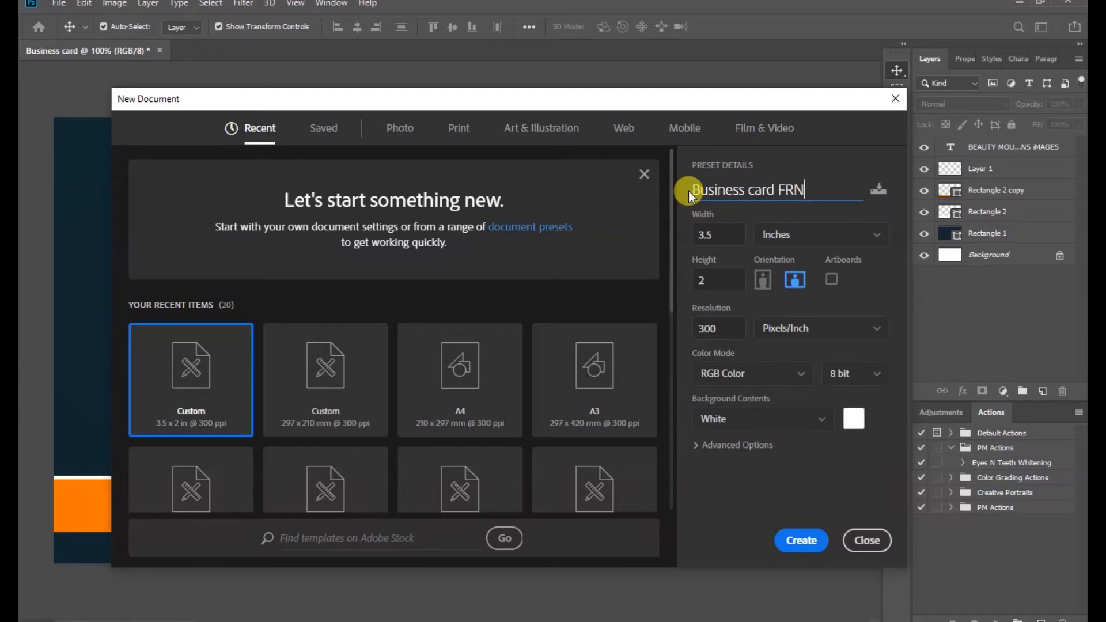
key("BackSpace")
type("ONT")
left_click(803, 541)
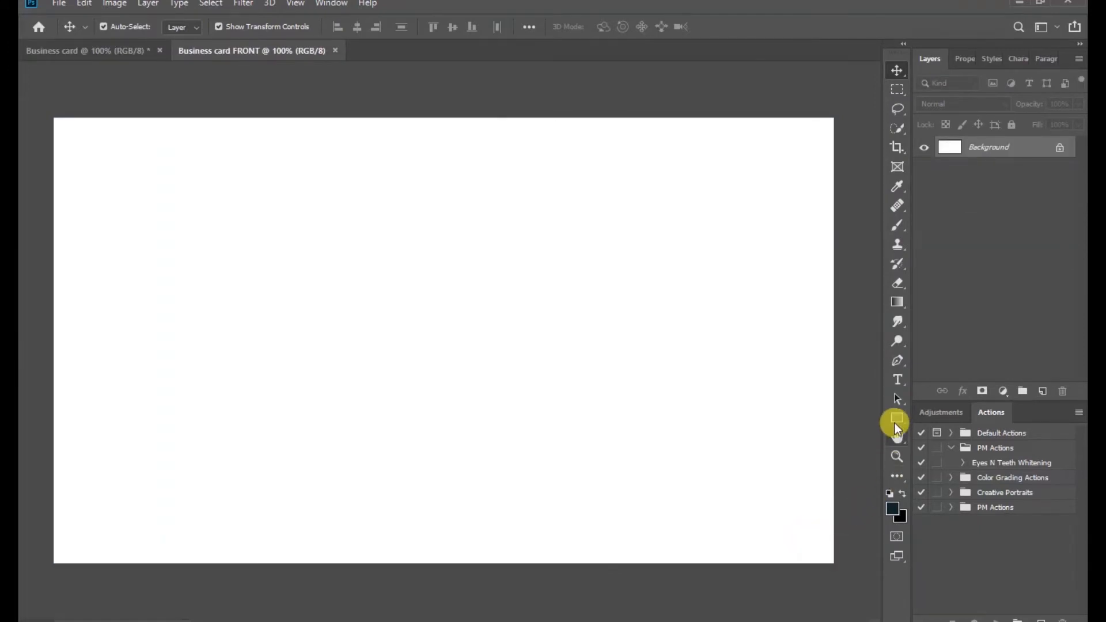
Draw a dark blue rectangle of about 1061 × 612 px covering the whole canvas
left_click(897, 417)
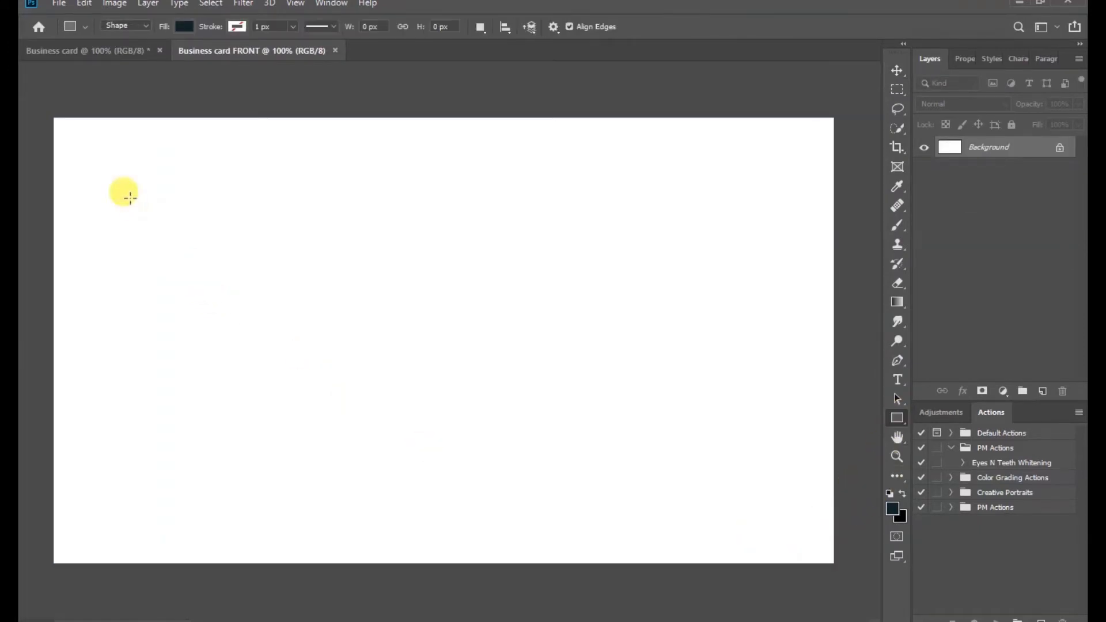
left_click_drag(49, 114, 836, 568)
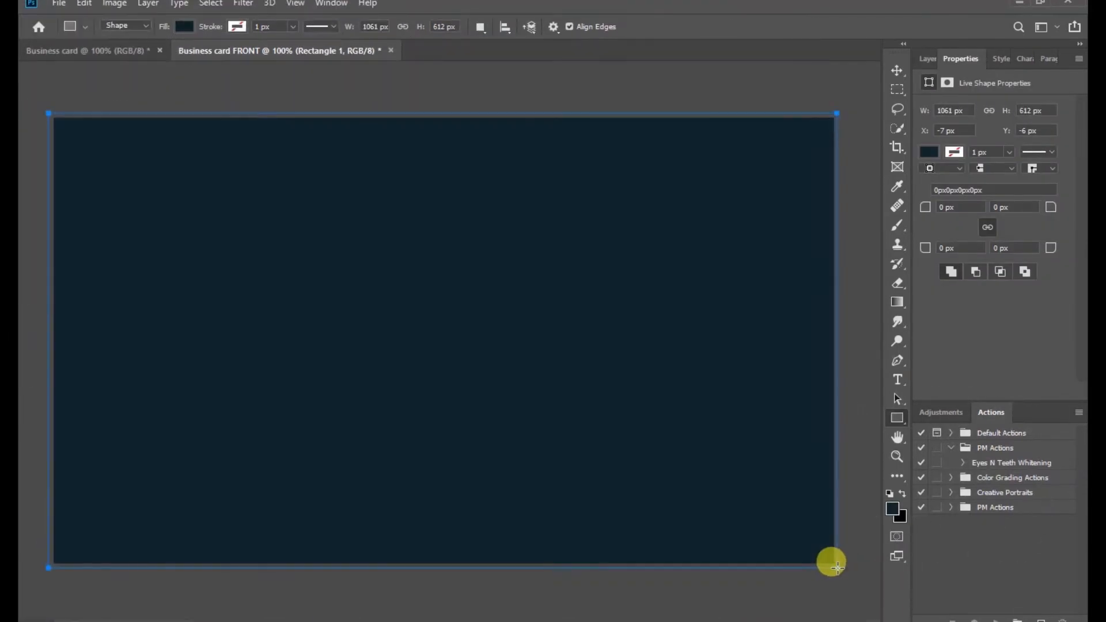
left_click(897, 70)
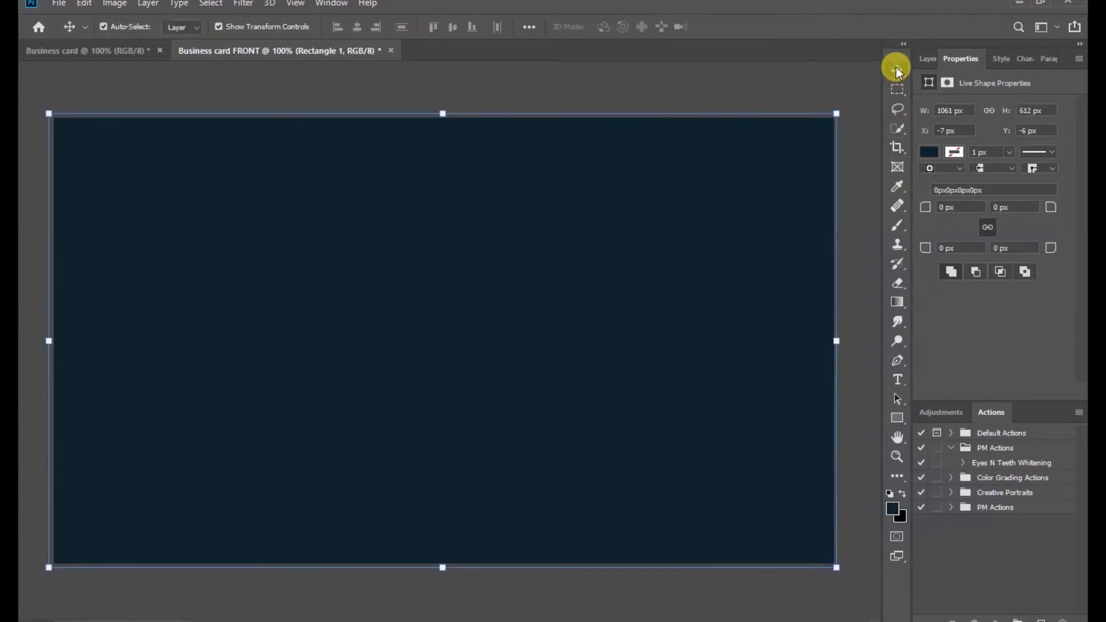
Change the background rectangle's fill to a black-to-white radial gradient and reverse its colors
left_click(928, 151)
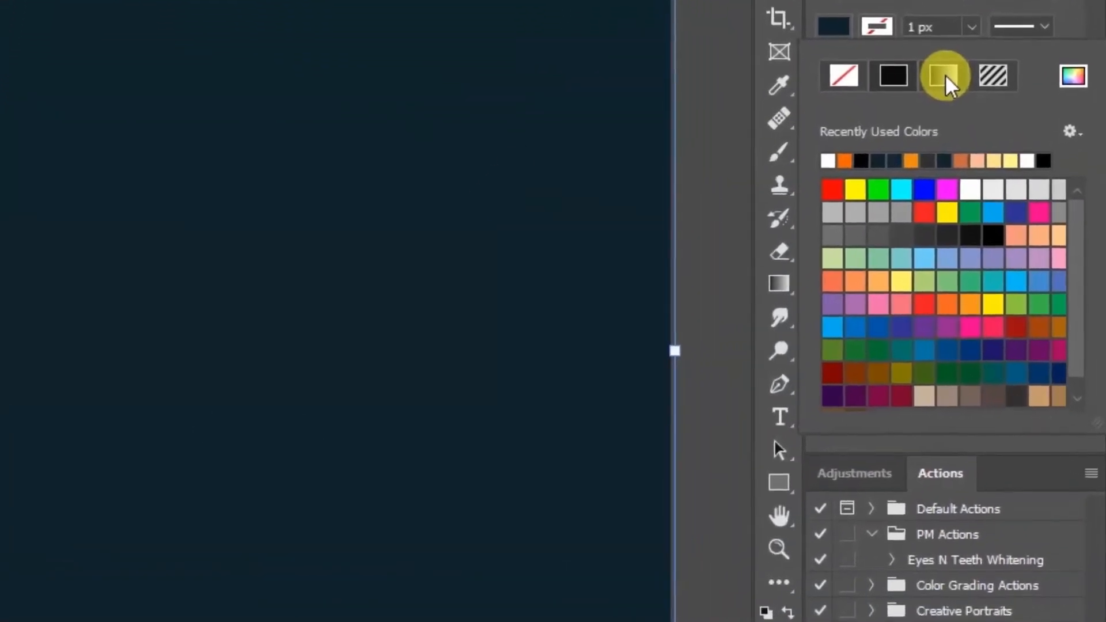
left_click(965, 124)
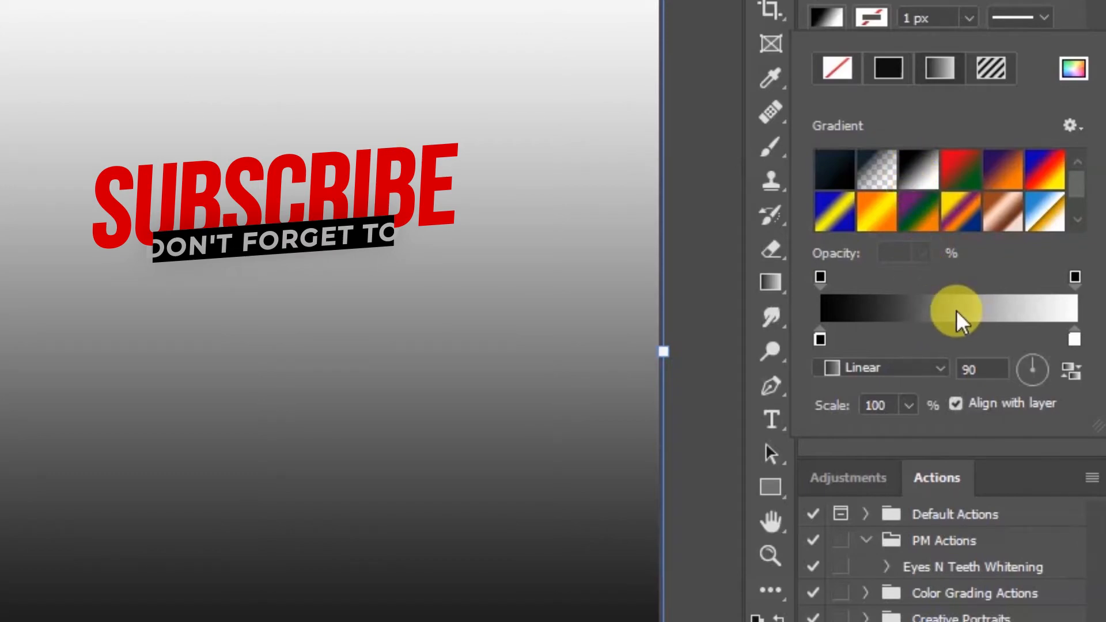
left_click(942, 372)
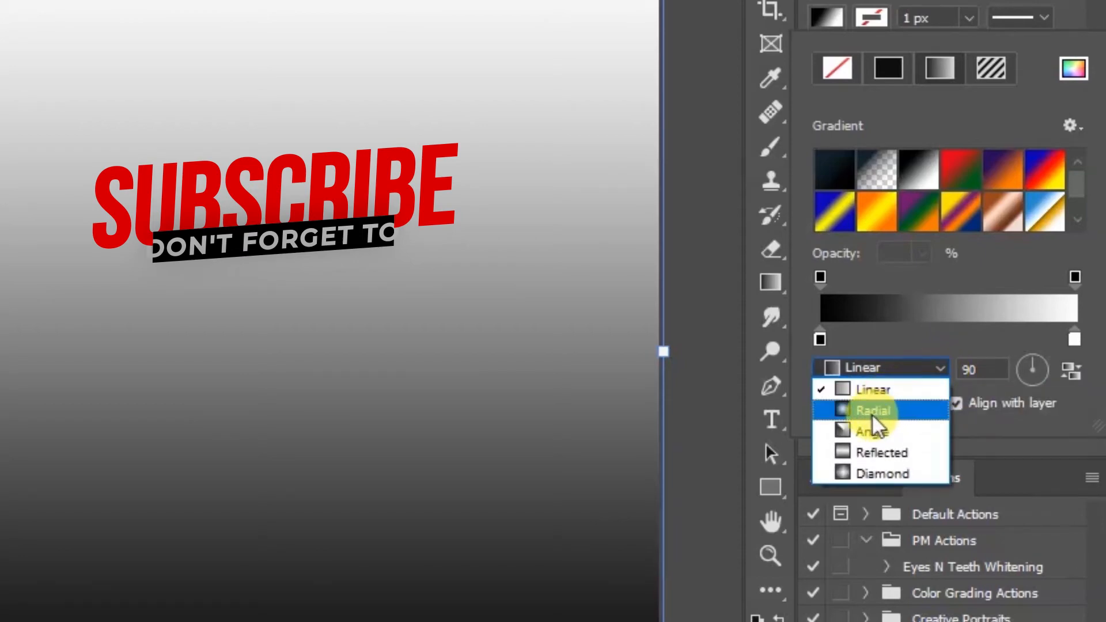
left_click(909, 410)
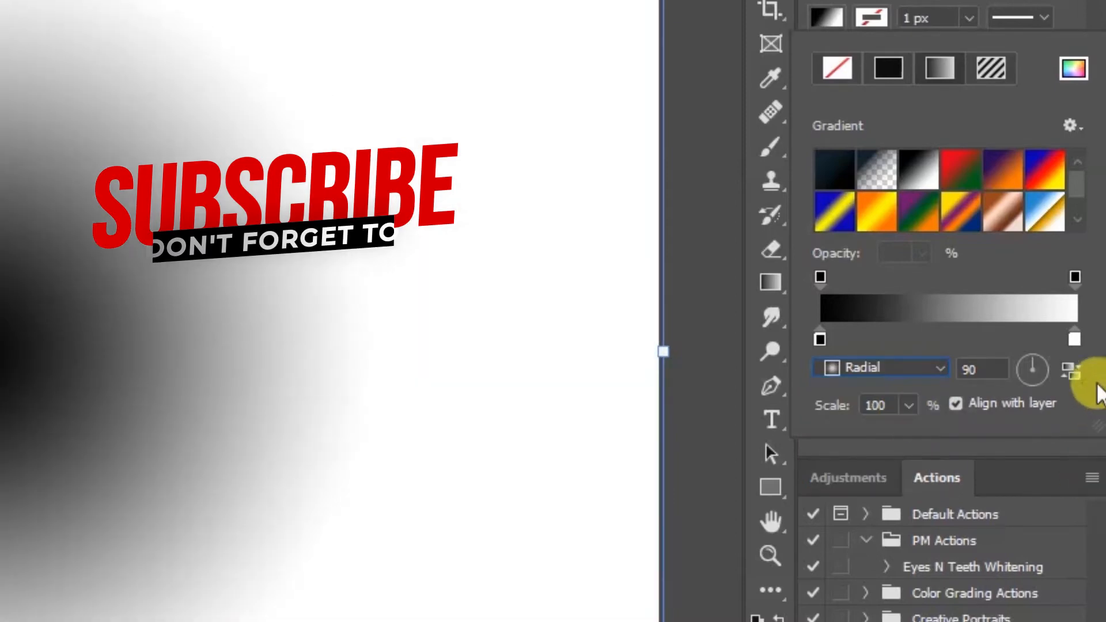
left_click(1073, 372)
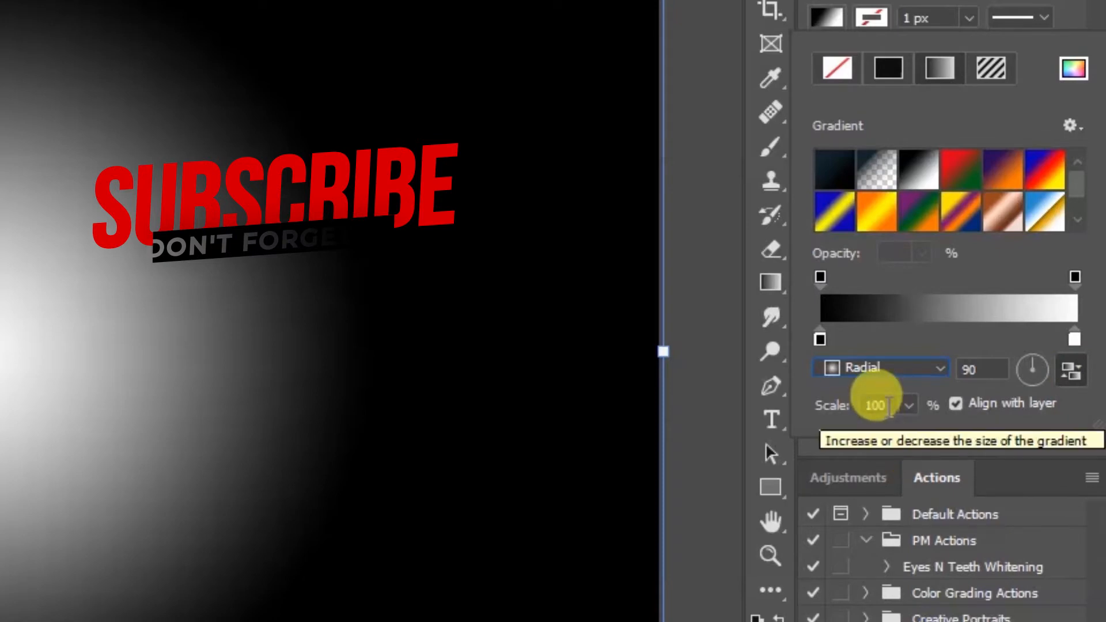
Set the background gradient's scale to 700% and deselect the rectangle
left_click(876, 405)
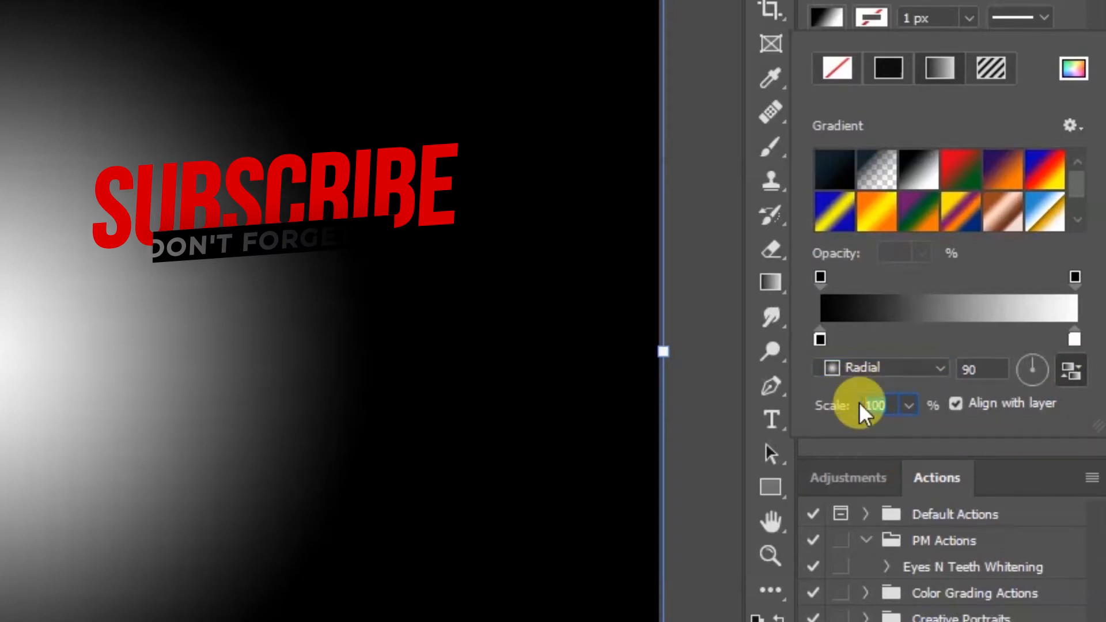
type("7")
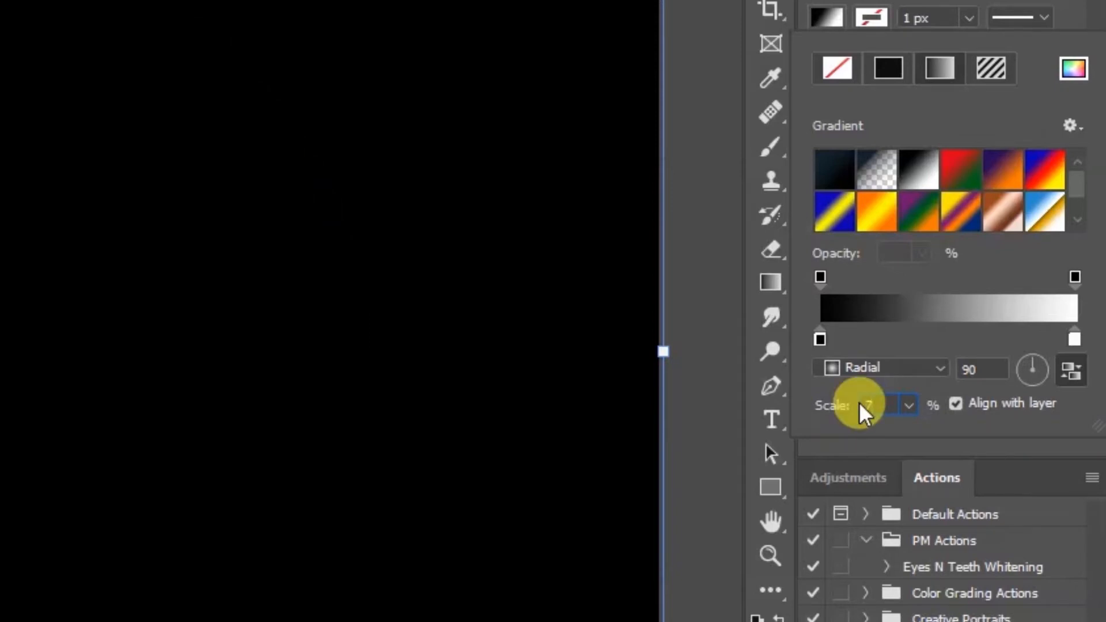
type("00")
left_click(859, 403)
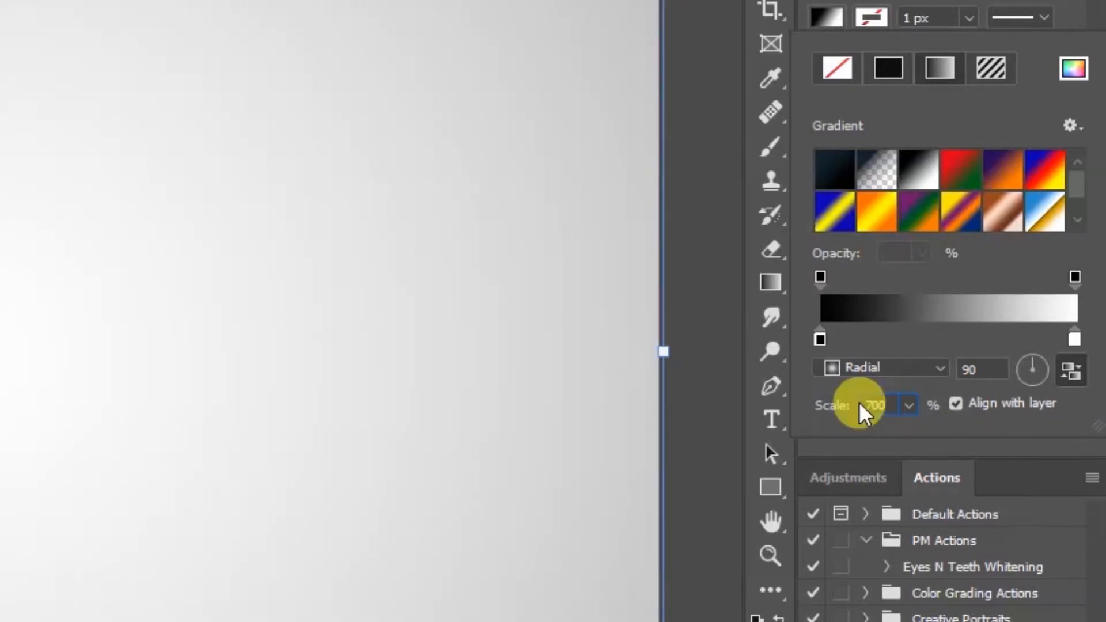
left_click(700, 392)
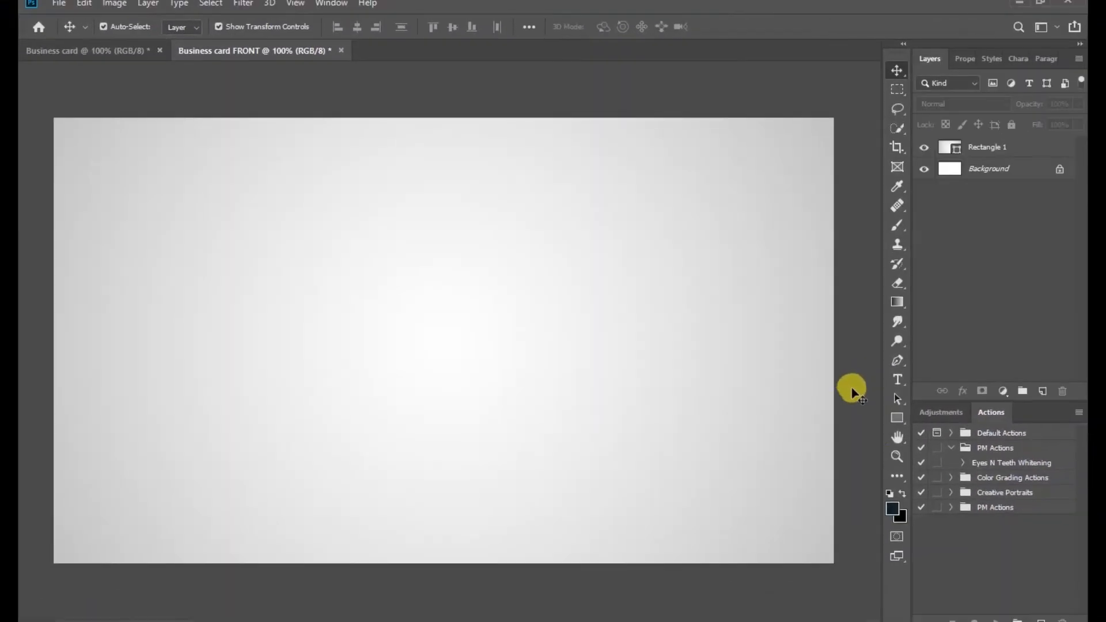
Draw a dark blue rectangle of about 372 × 629 px over the card's left third, spanning its full height
left_click(897, 419)
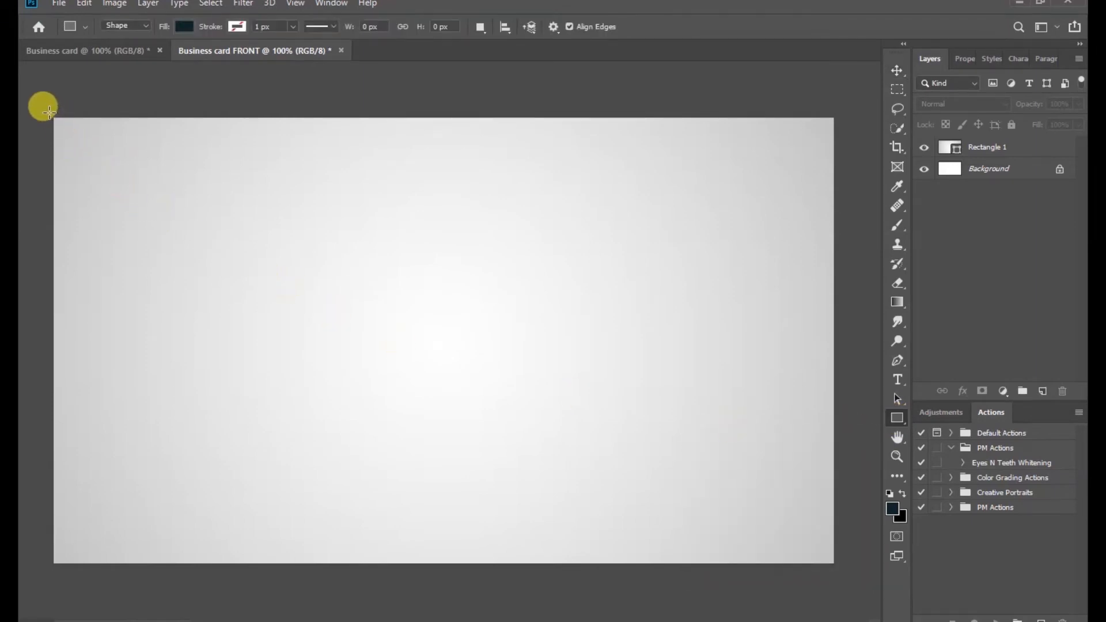
left_click_drag(49, 111, 325, 579)
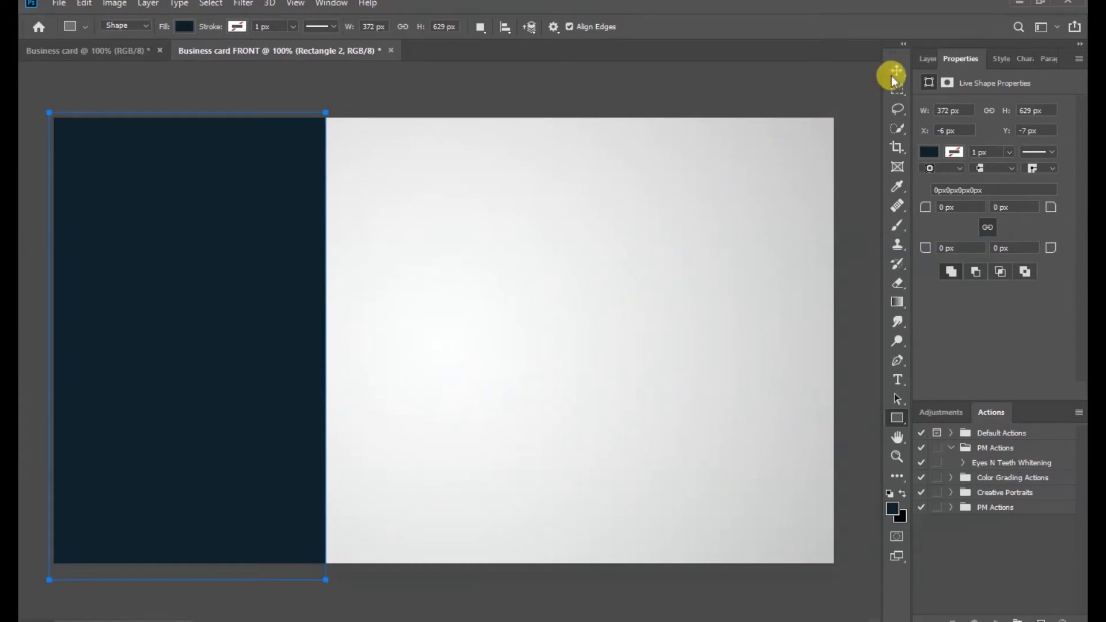
left_click(894, 71)
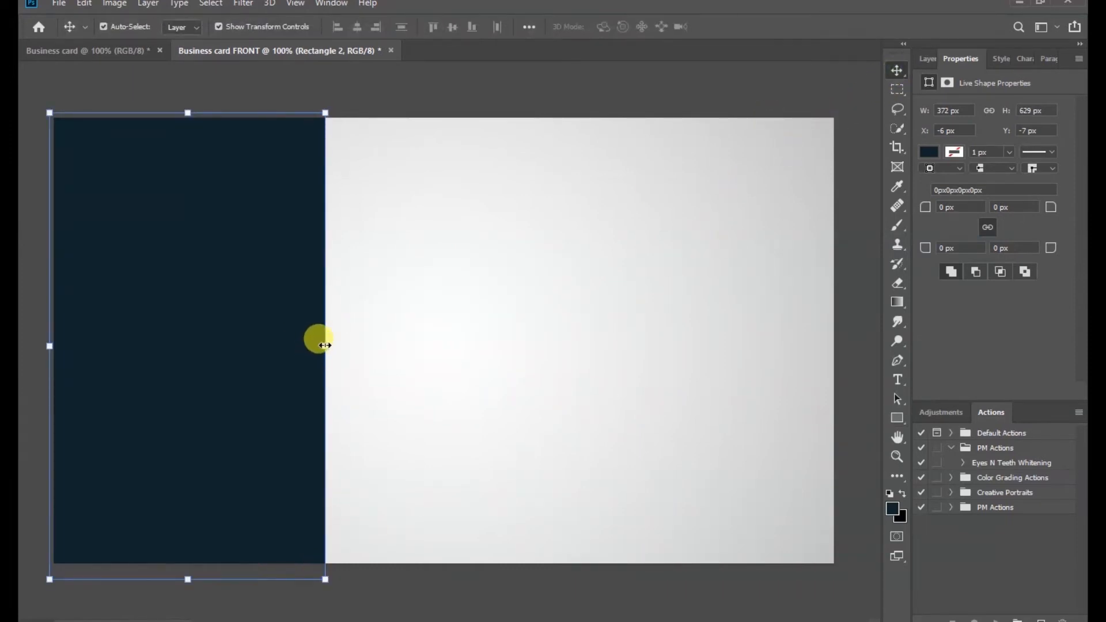
Warp the dark blue rectangle's right edge inward into a smooth concave curve and apply the transformation
left_click(325, 345)
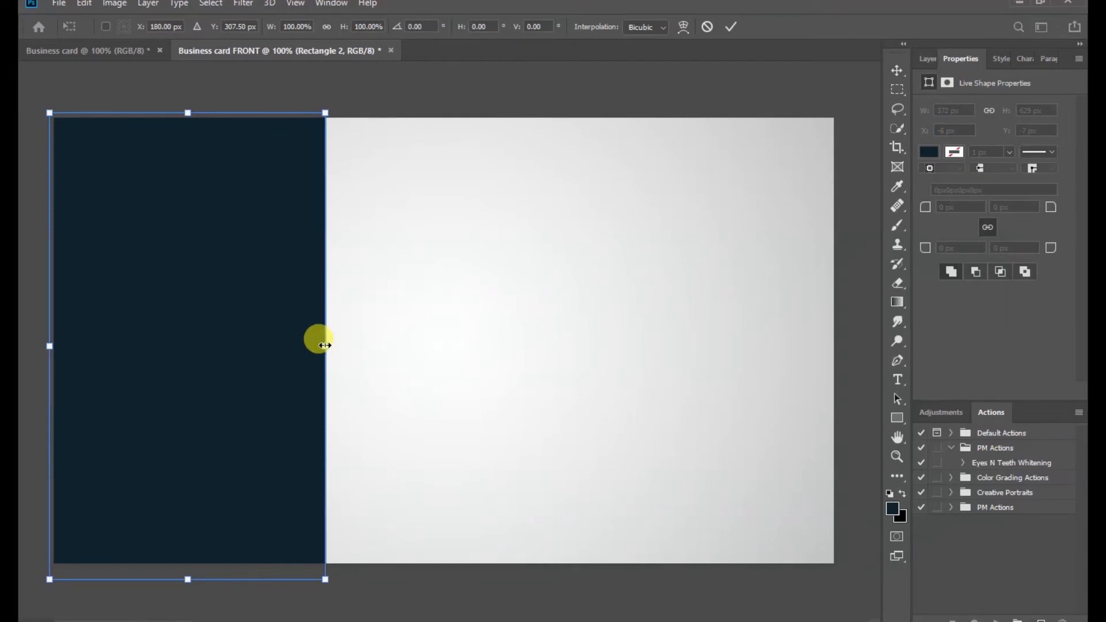
right_click(200, 343)
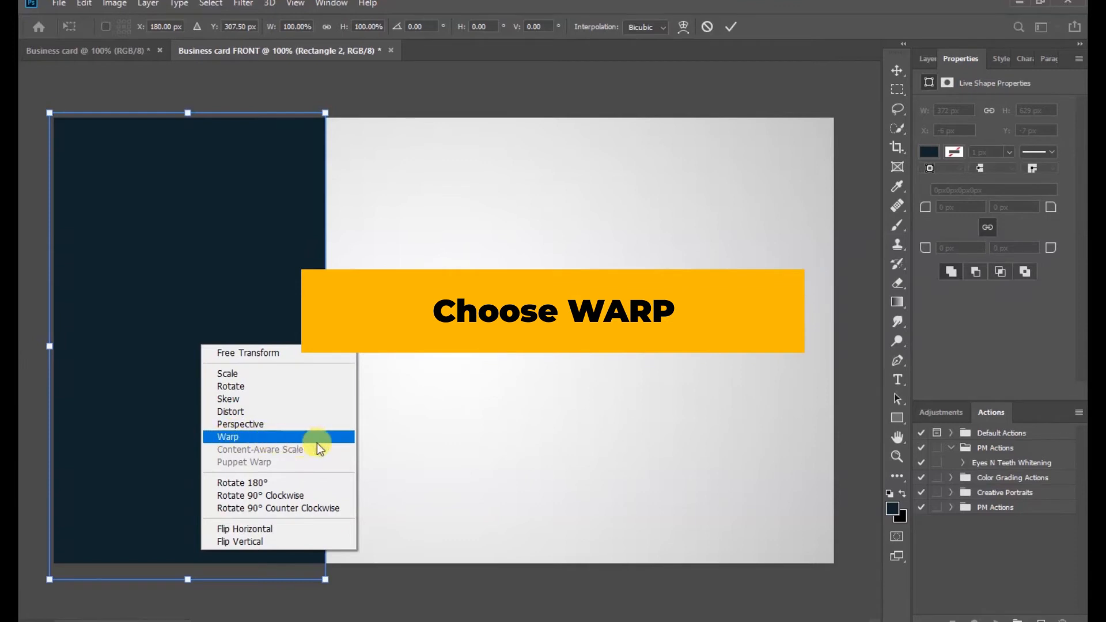
left_click(332, 438)
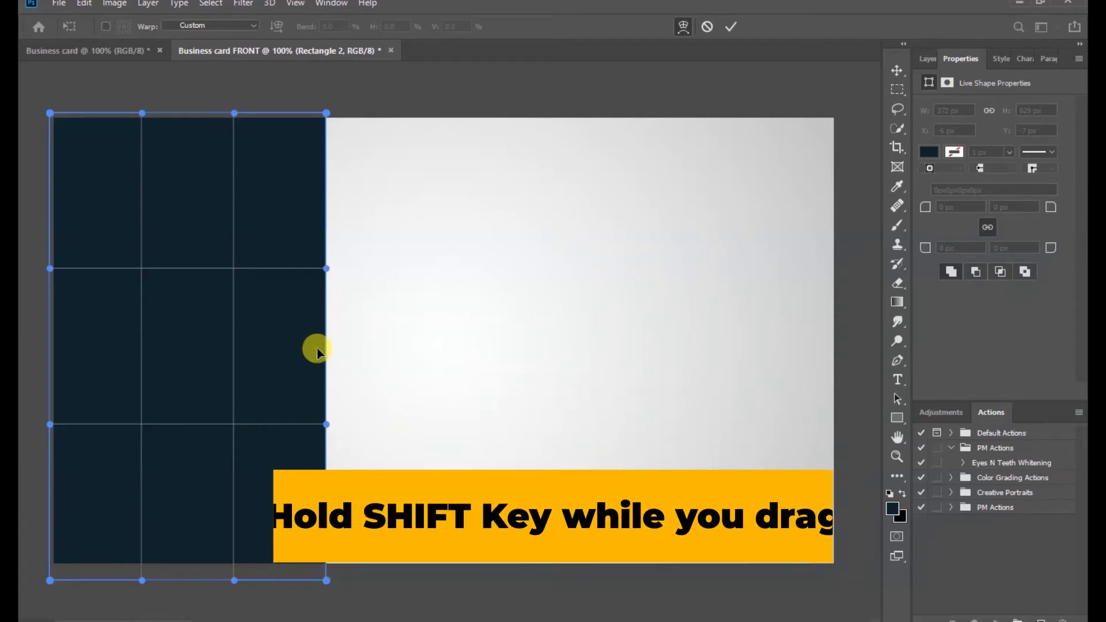
left_click_drag(314, 347, 243, 356)
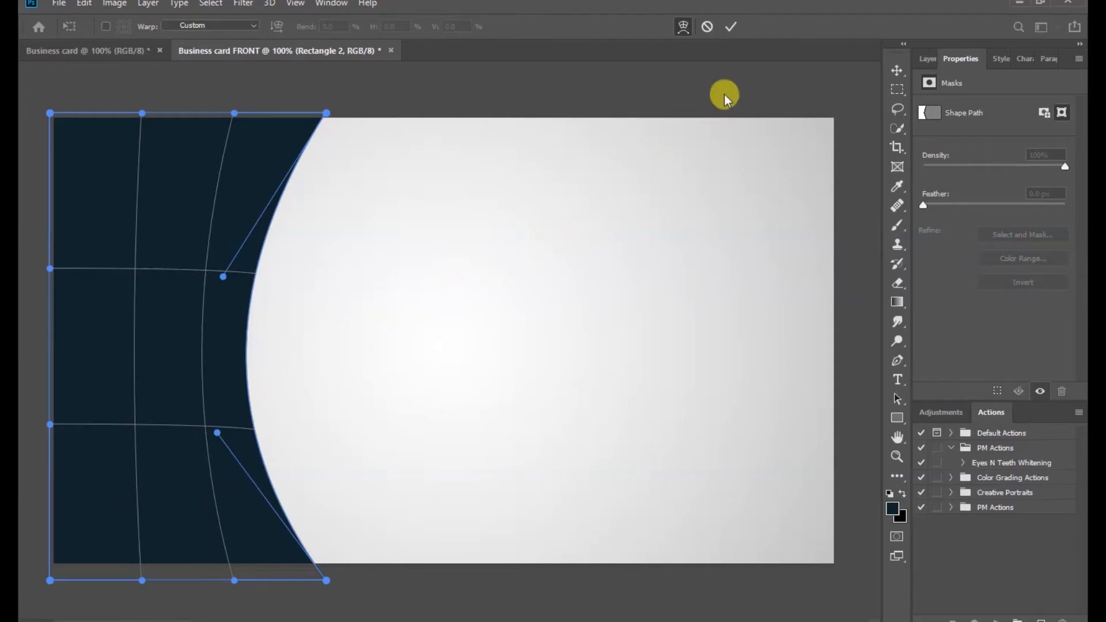
left_click(734, 24)
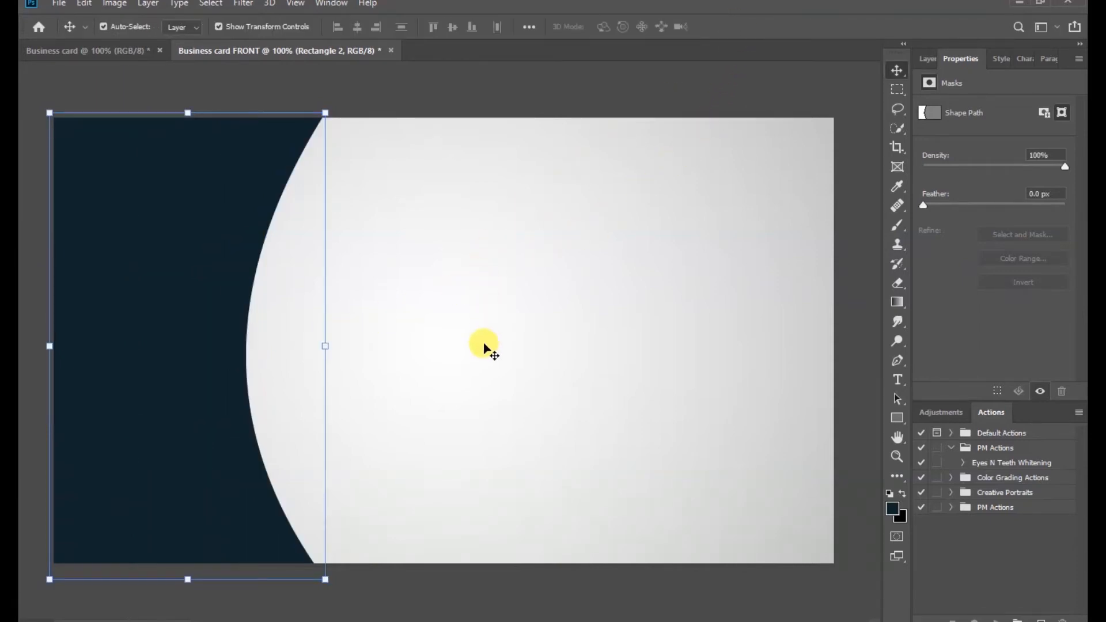
Rotate the curved dark blue shape about 20° clockwise
scroll(486, 348, "down", 3)
scroll(485, 348, "down", 1)
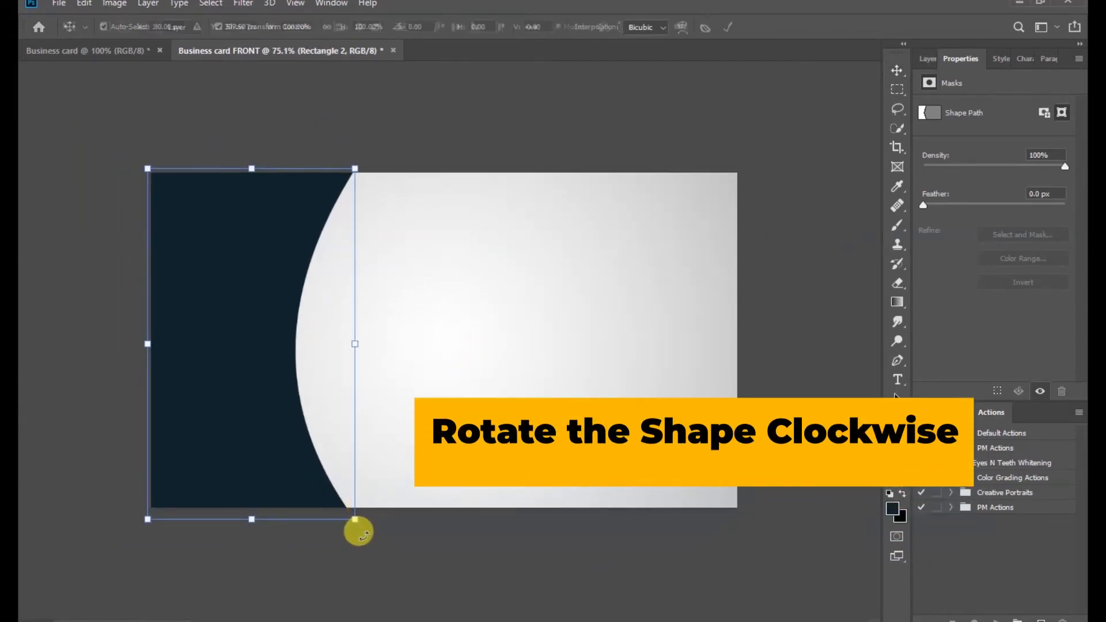
left_click(354, 521)
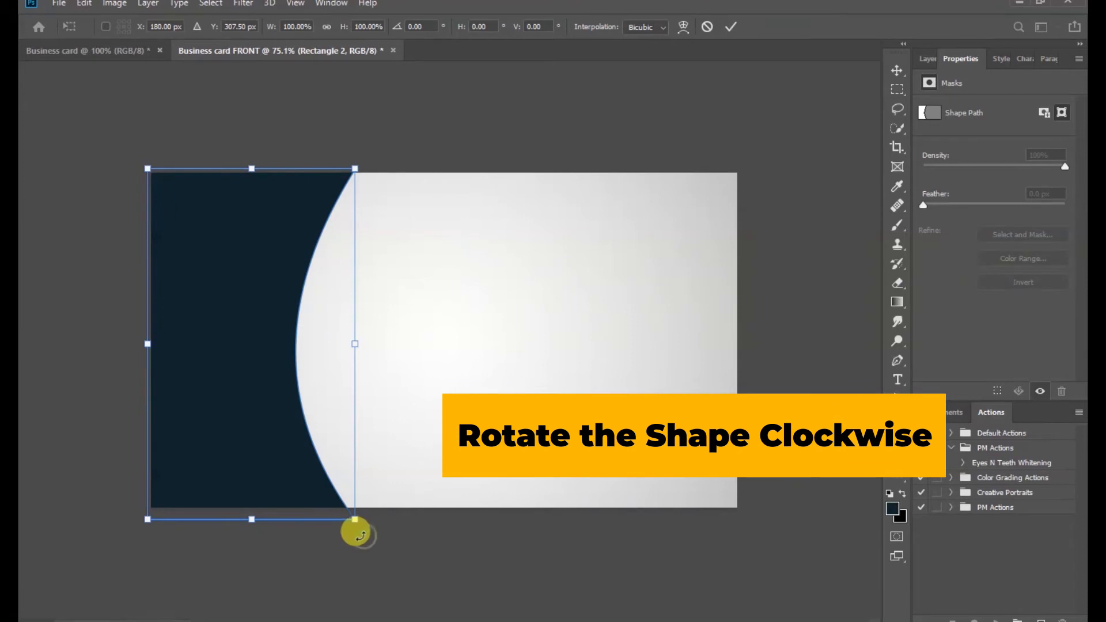
left_click_drag(361, 536, 285, 541)
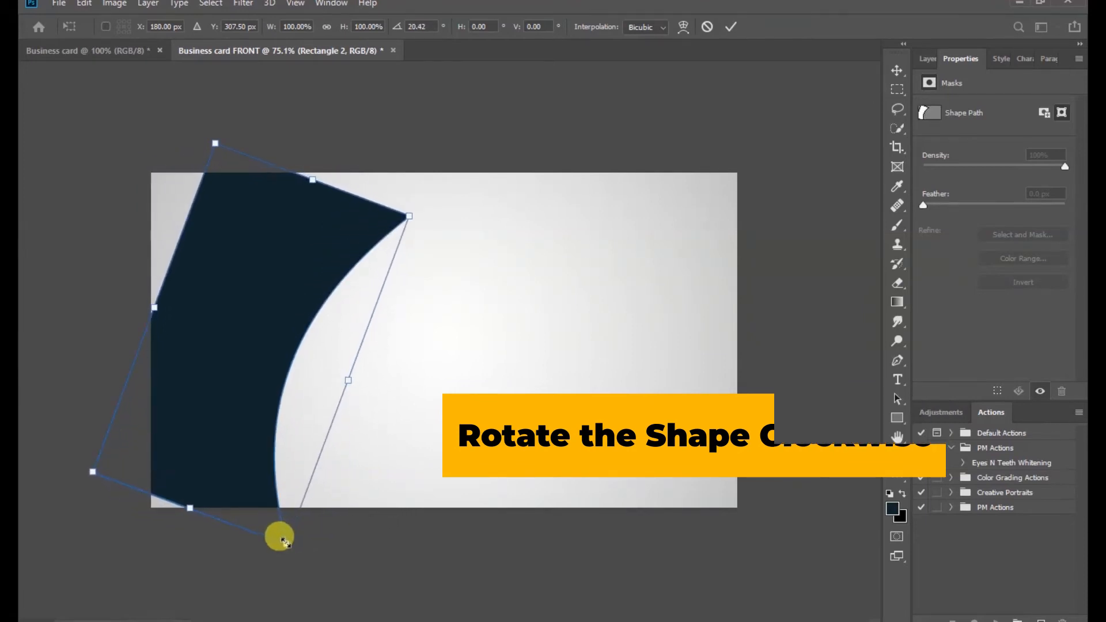
Stretch the rotated dark blue shape to about 127% width and 137% height so it extends past the card's left corners, and apply
left_click_drag(145, 303, 108, 286)
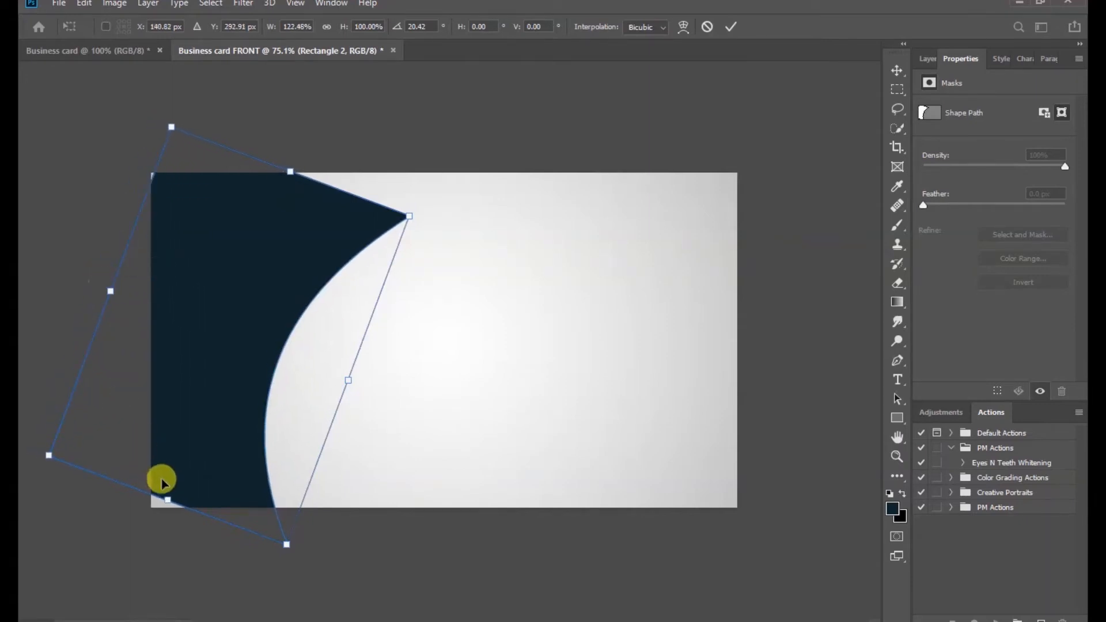
left_click_drag(165, 498, 131, 547)
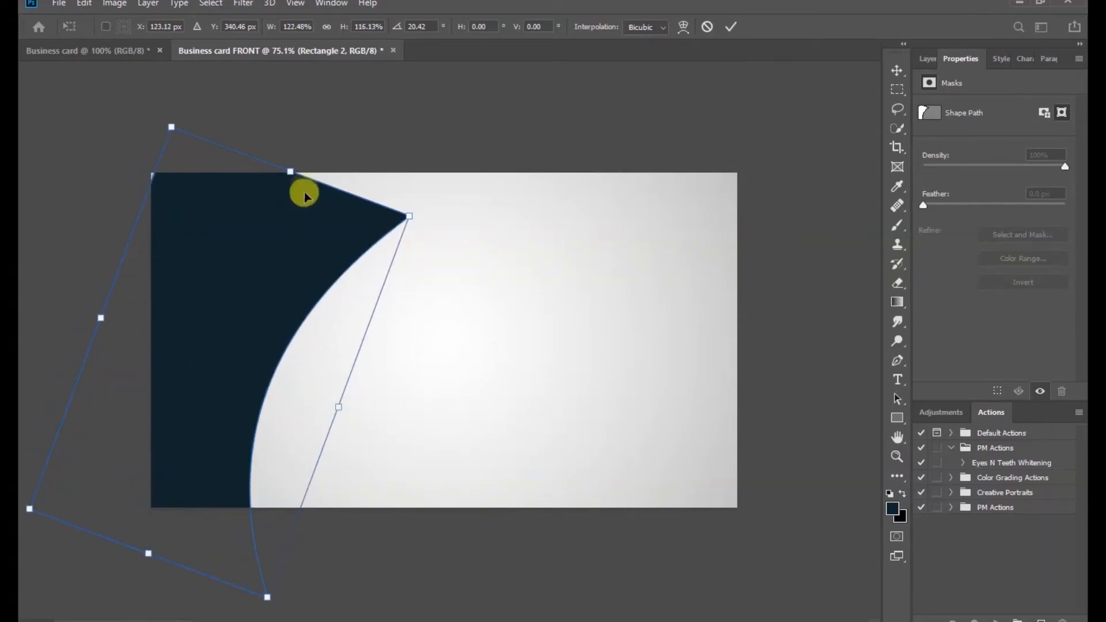
left_click_drag(290, 171, 326, 99)
left_click_drag(105, 284, 102, 283)
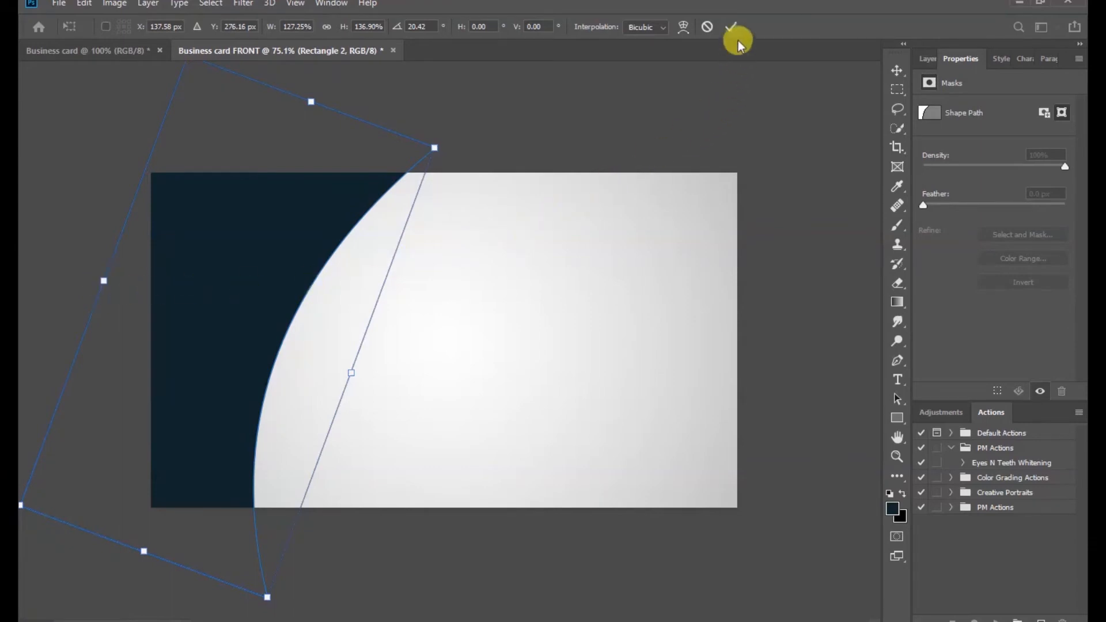
left_click(728, 27)
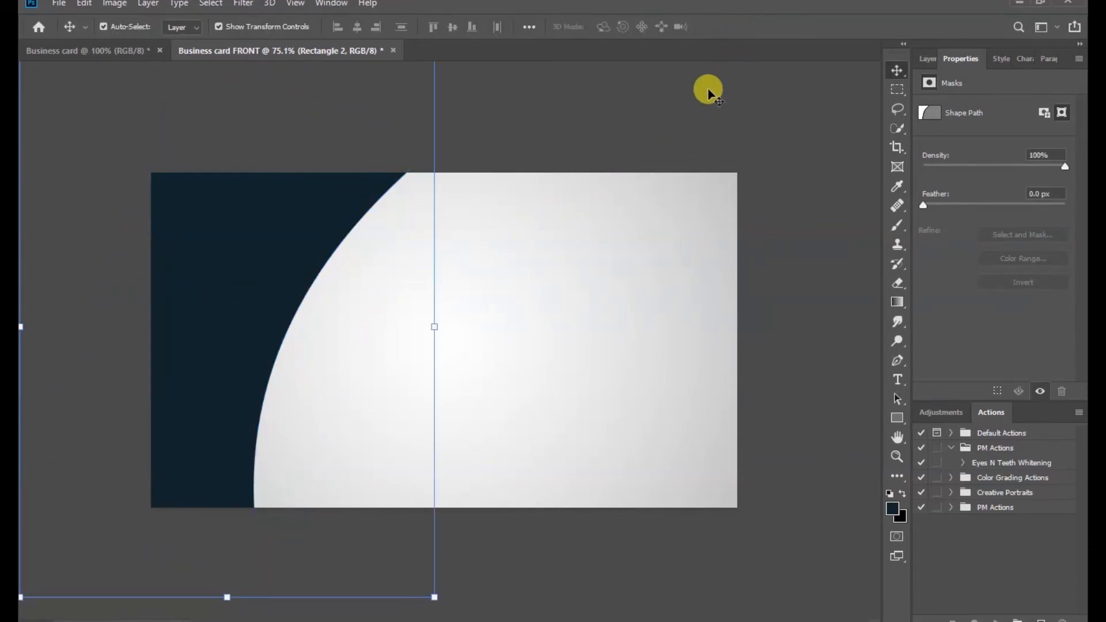
left_click(704, 107)
Duplicate the curved dark blue shape layer and rotate the lower copy about 5.6° counterclockwise
left_click(927, 57)
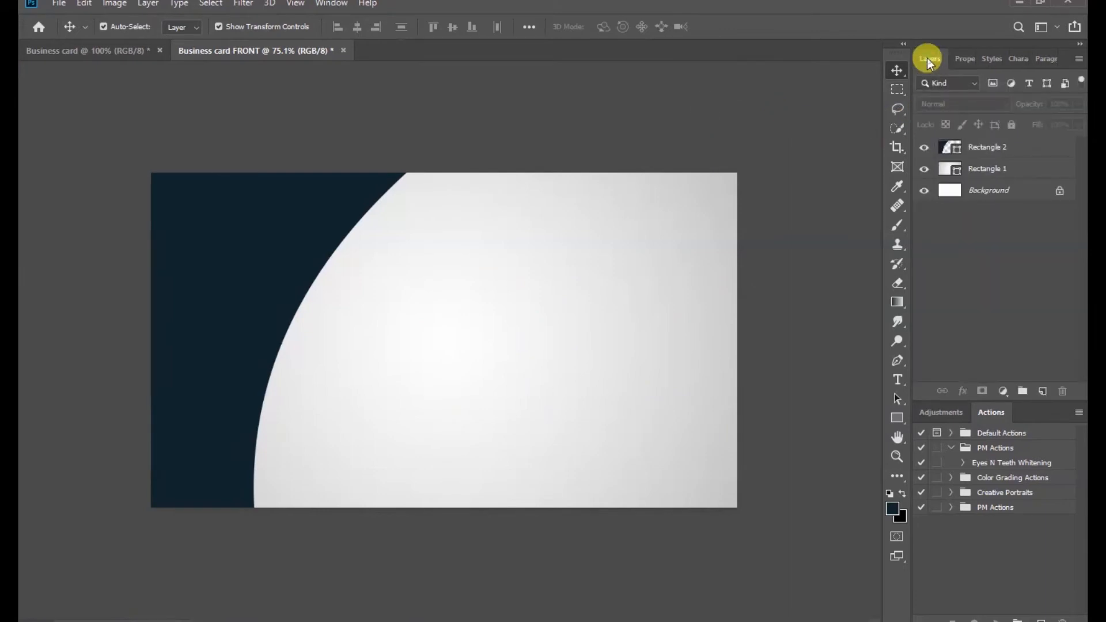
left_click(1037, 146)
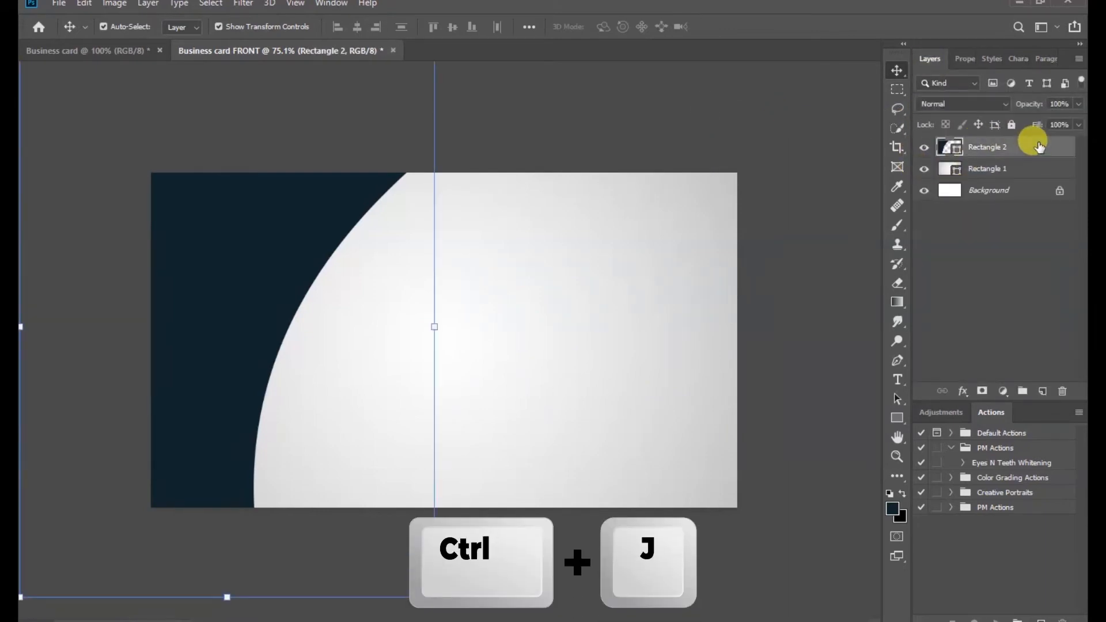
key("ctrl+j")
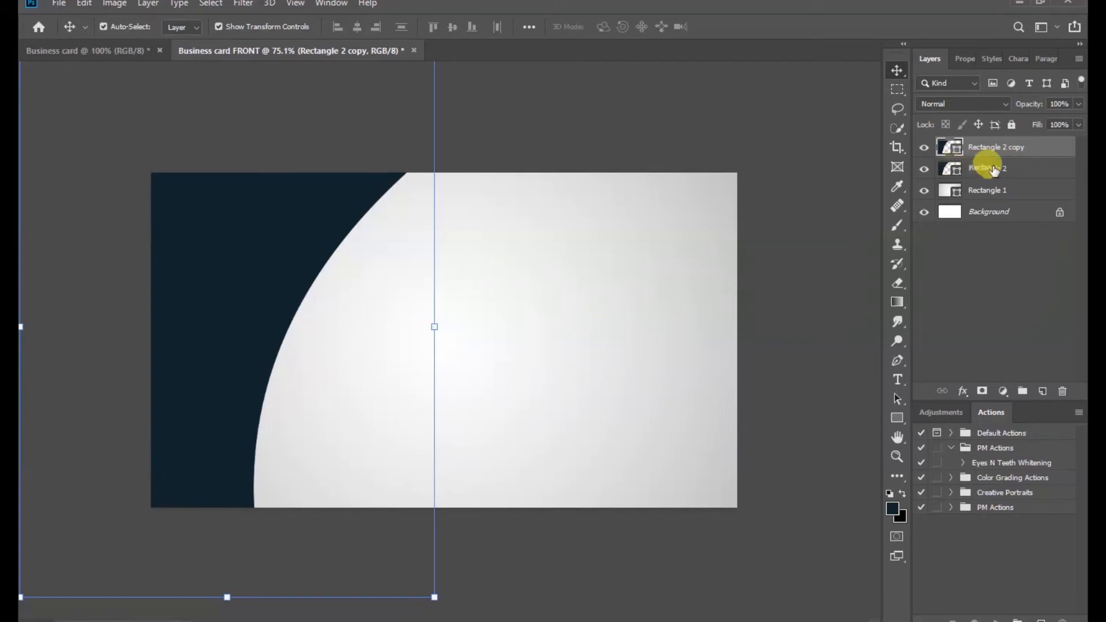
left_click(1015, 169)
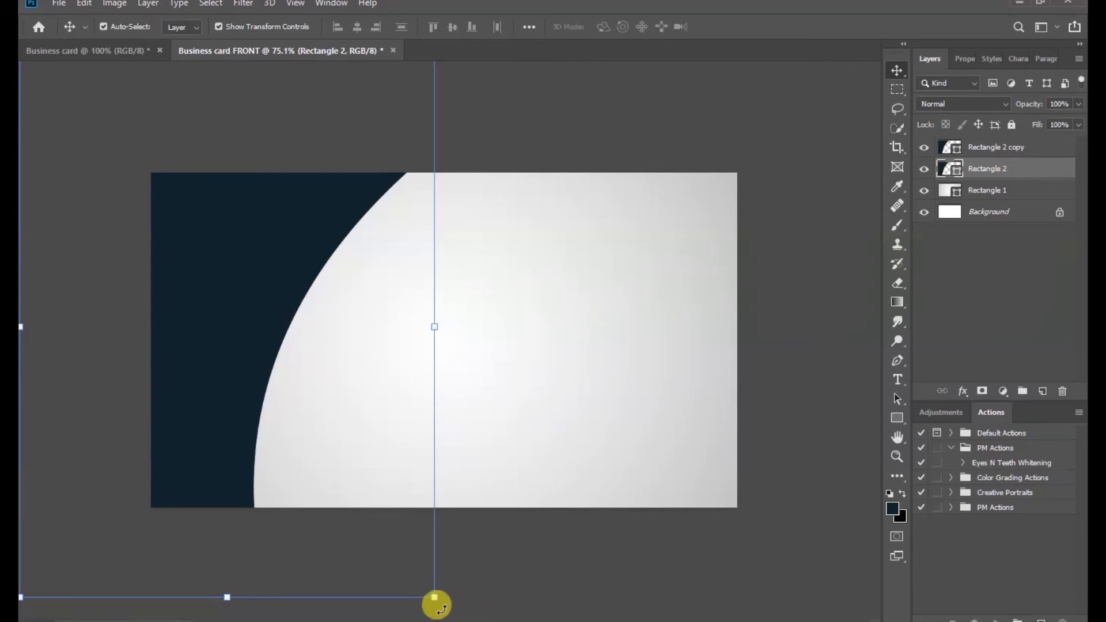
left_click_drag(436, 603, 482, 603)
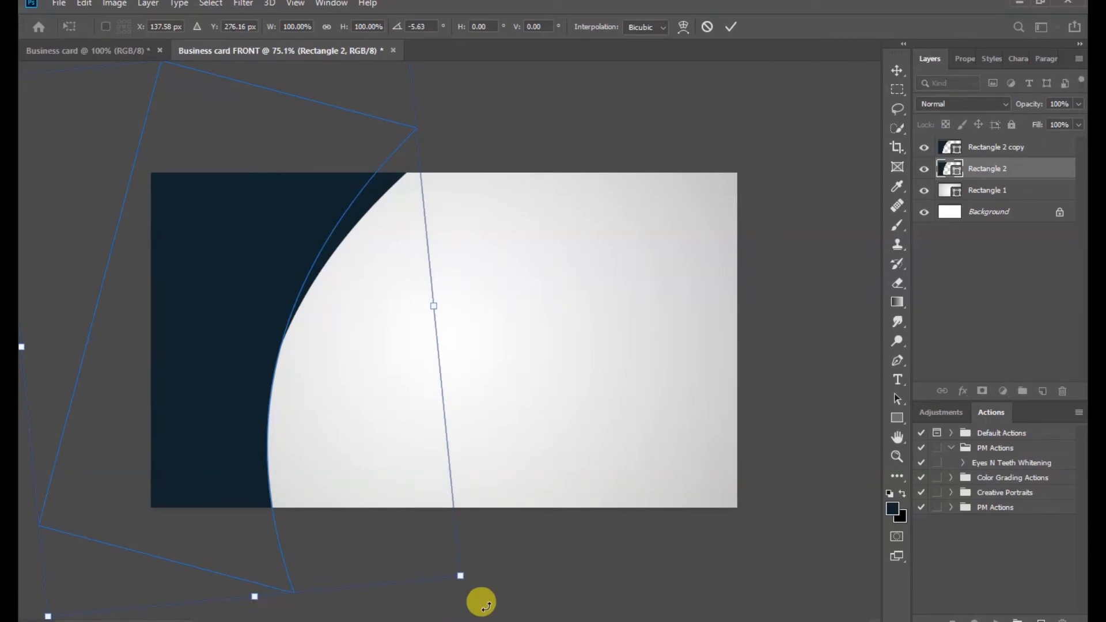
left_click(734, 25)
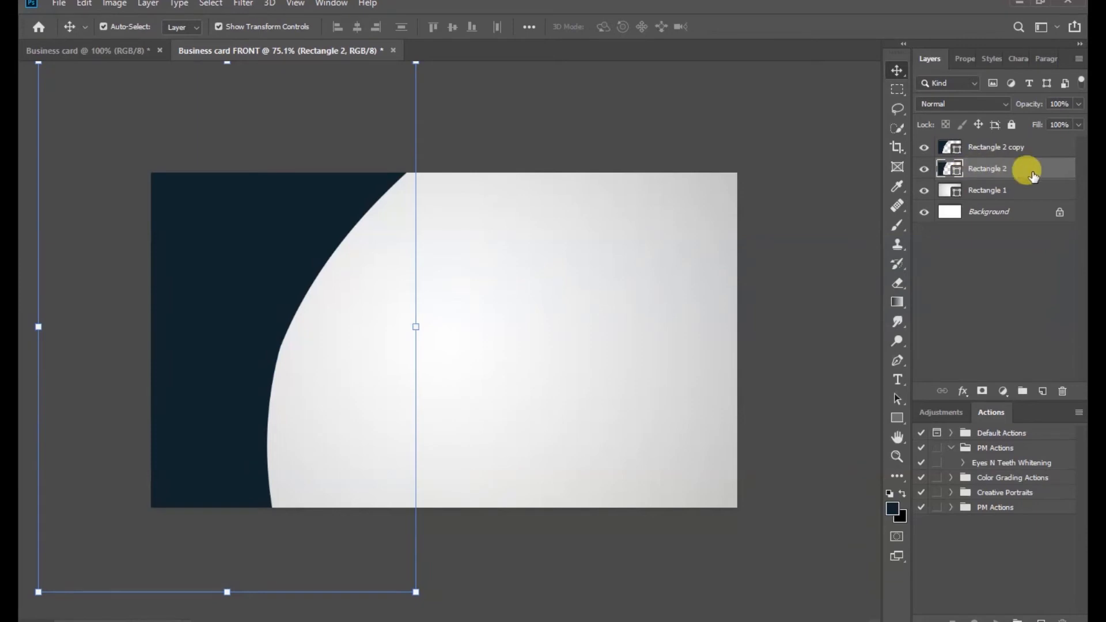
Add a reversed linear orange Gradient Overlay to the lower curved shape, with a -160° angle and 70% scale
left_click(963, 393)
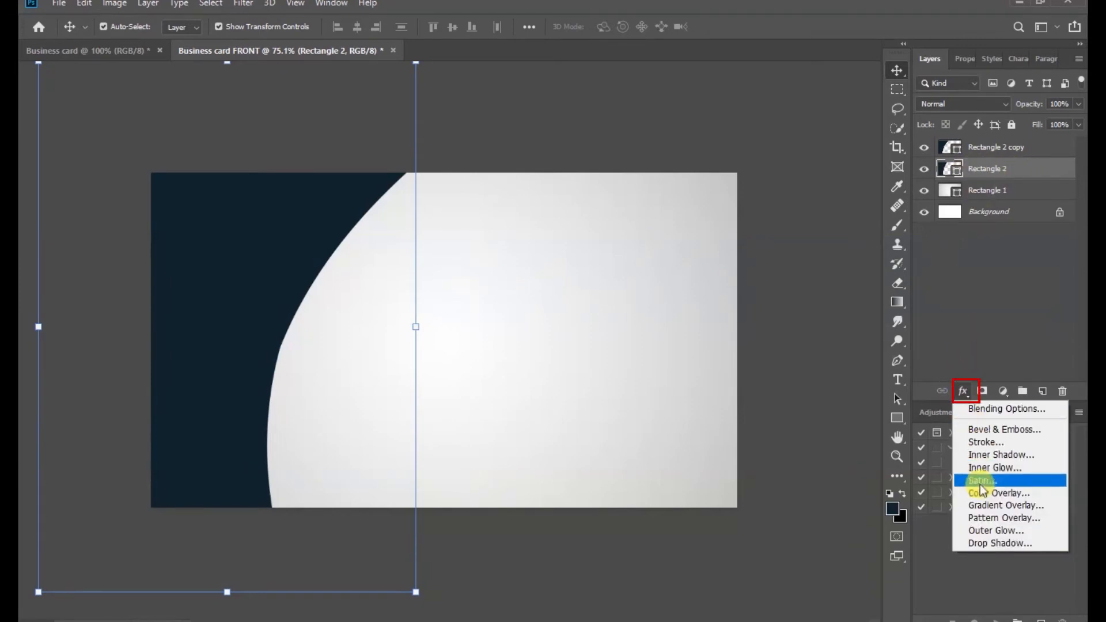
left_click(1046, 510)
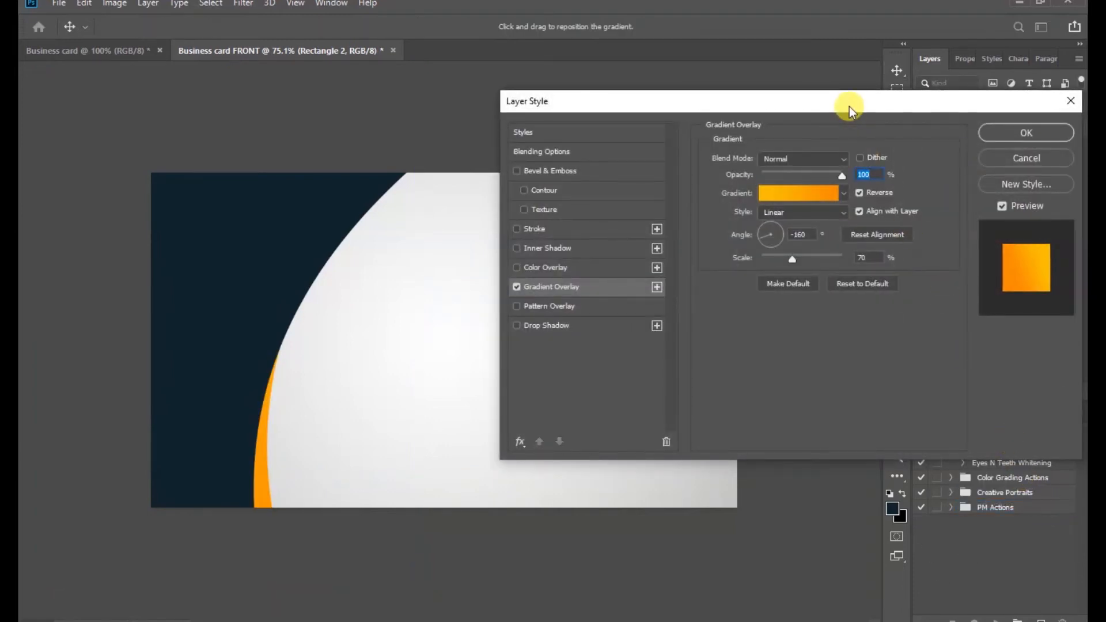
left_click_drag(852, 106, 821, 111)
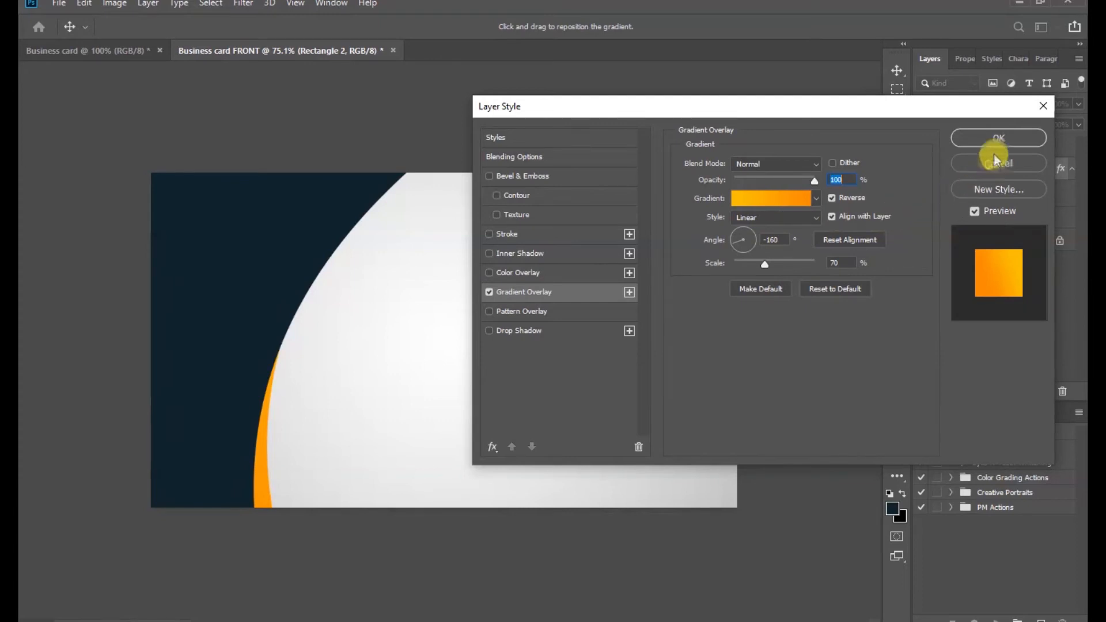
left_click(1002, 138)
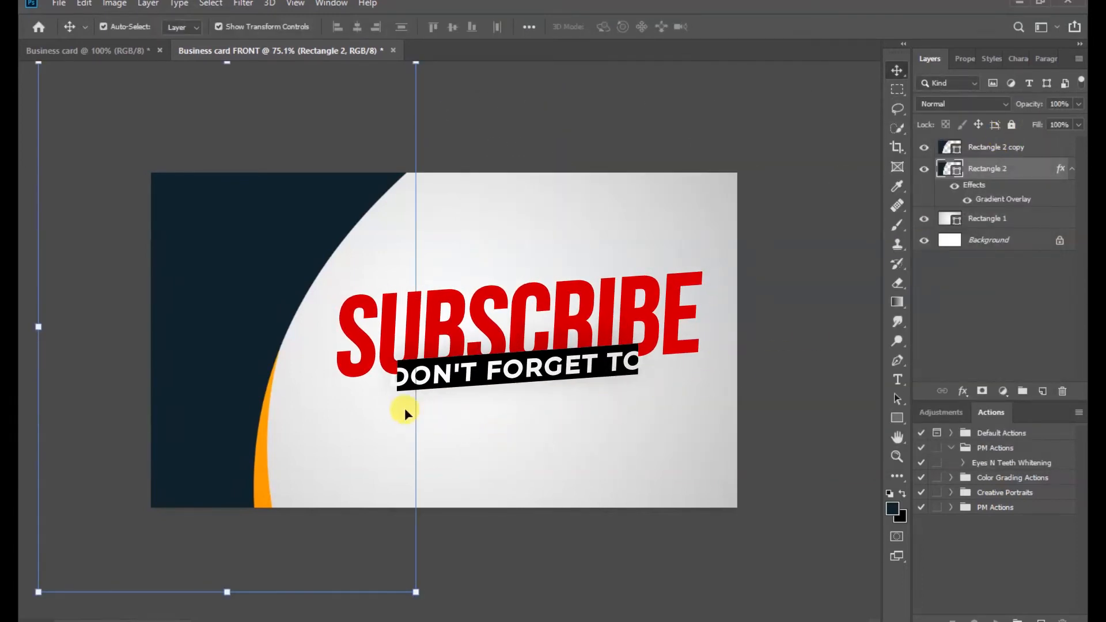
Nudge the orange curved shape rightward to widen the strip showing beside the dark blue shape
key("Right")
key("Right")
key("Right")
key("Right")
key("Right")
key("Right")
key("Right")
key("Right")
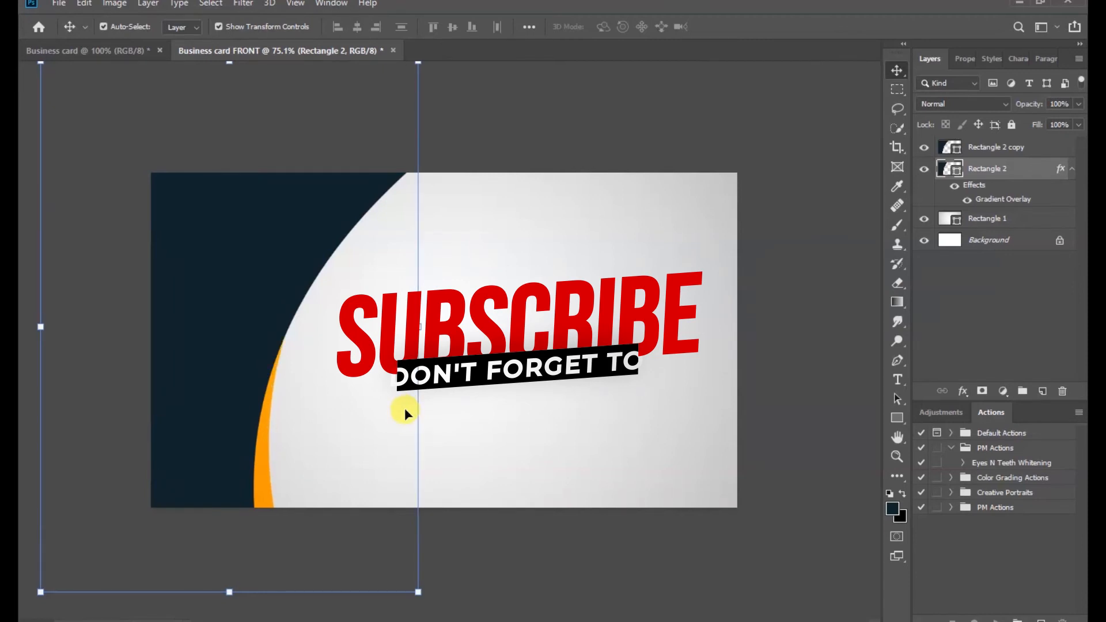
key("Right")
key("Right")
key("Right")
key("Right")
key("Right")
key("Right")
key("Right")
key("Right")
key("Right")
key("Right")
key("Right")
key("Right")
key("Right")
key("Right")
key("Right")
key("Right")
key("Right")
key("Right")
key("Right")
key("Right")
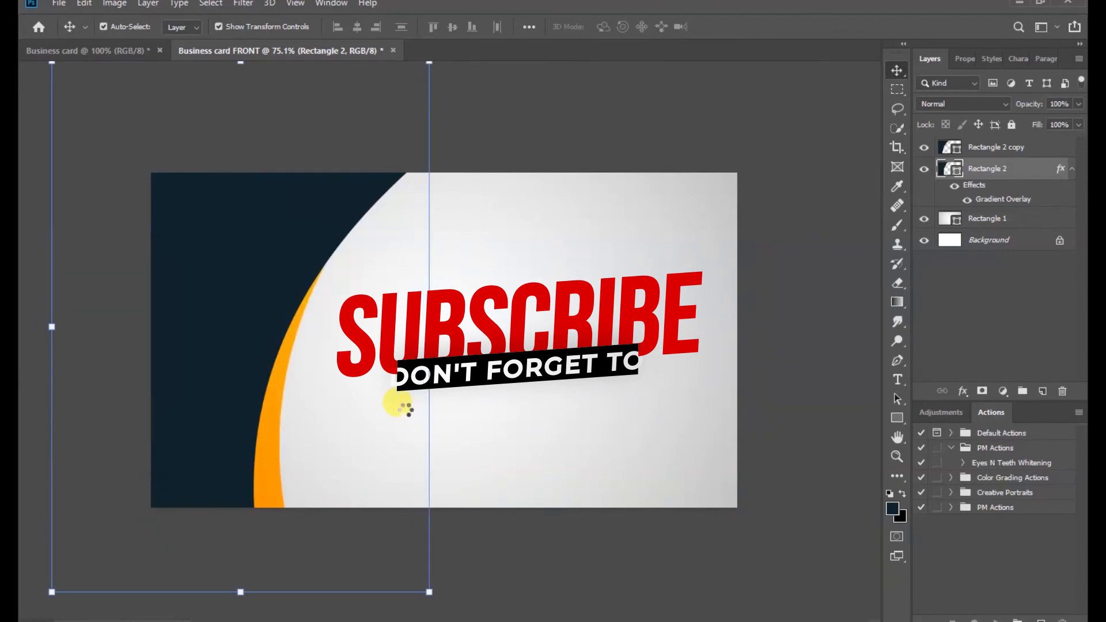
Rotate the orange curved shape about 2° clockwise to extend its strip up the curve, apply it and deselect
left_click_drag(437, 600, 422, 595)
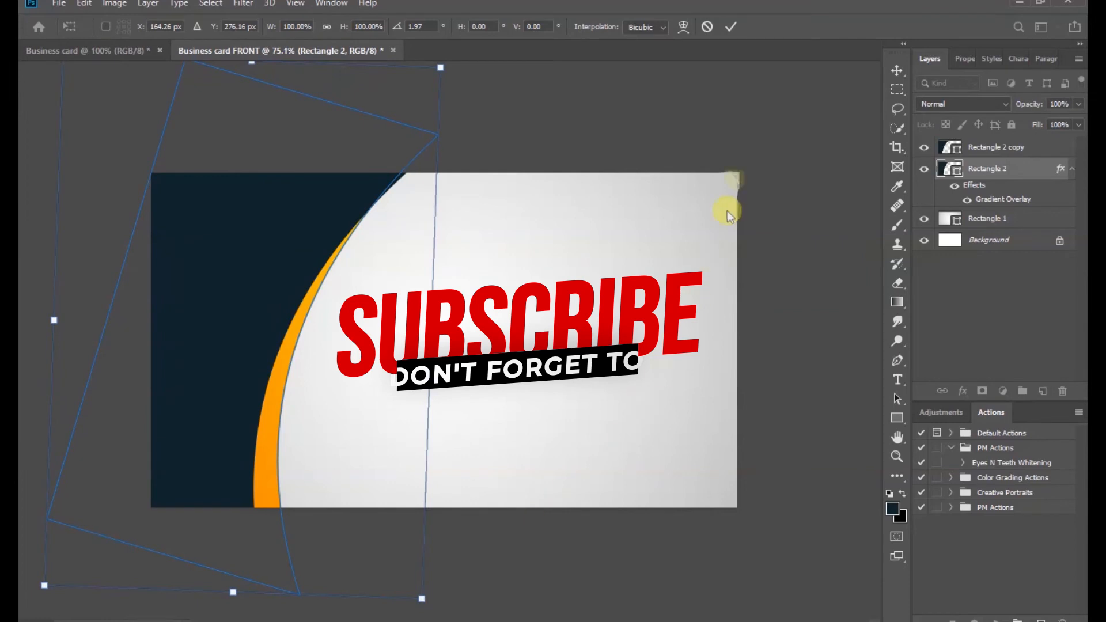
left_click(736, 25)
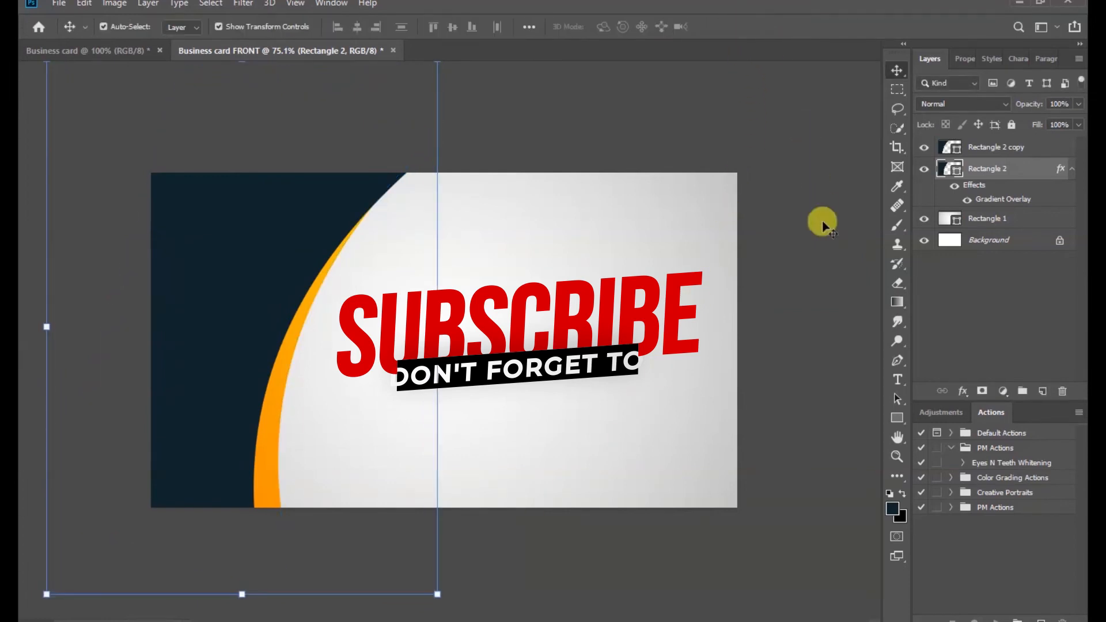
left_click(815, 272)
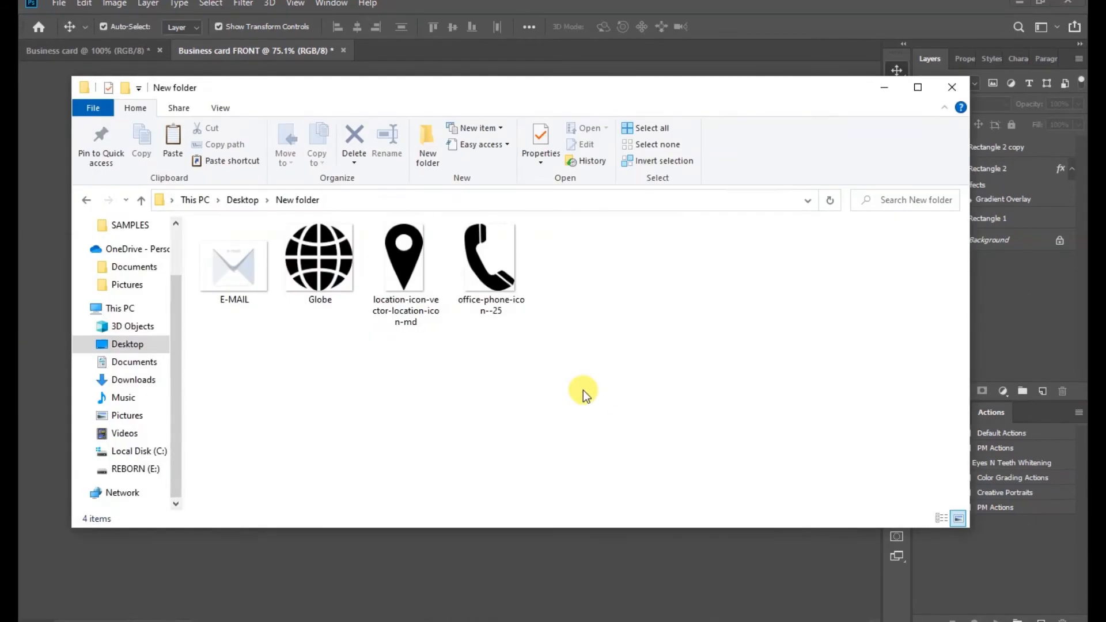
Place the E-MAIL, Globe, location and office phone icon images from the desktop's New folder onto the card
left_click_drag(583, 389, 458, 336)
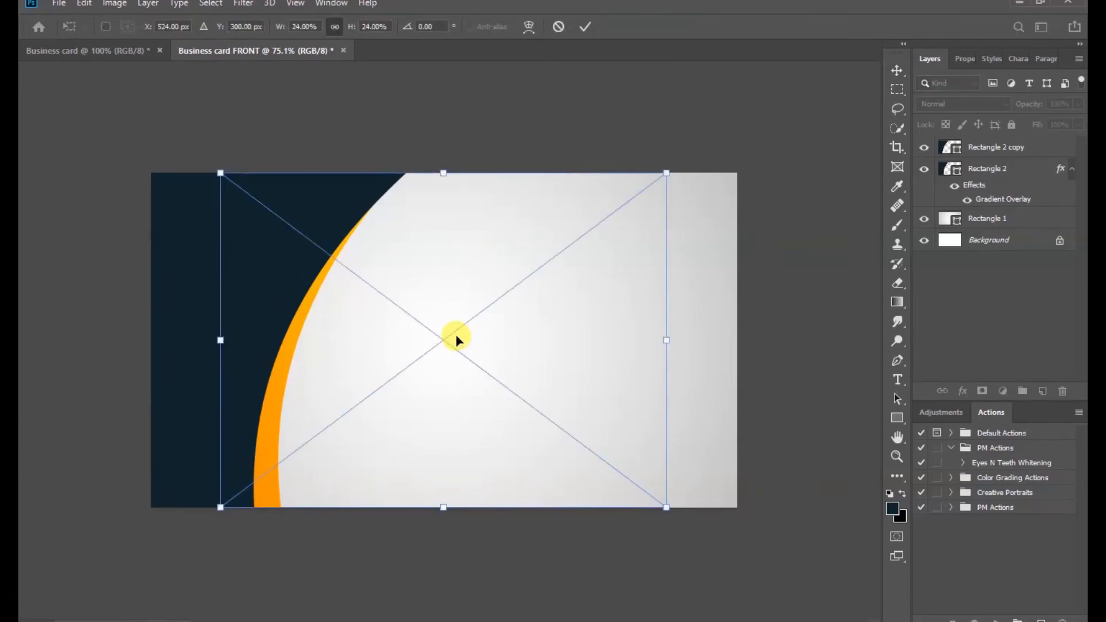
left_click(585, 26)
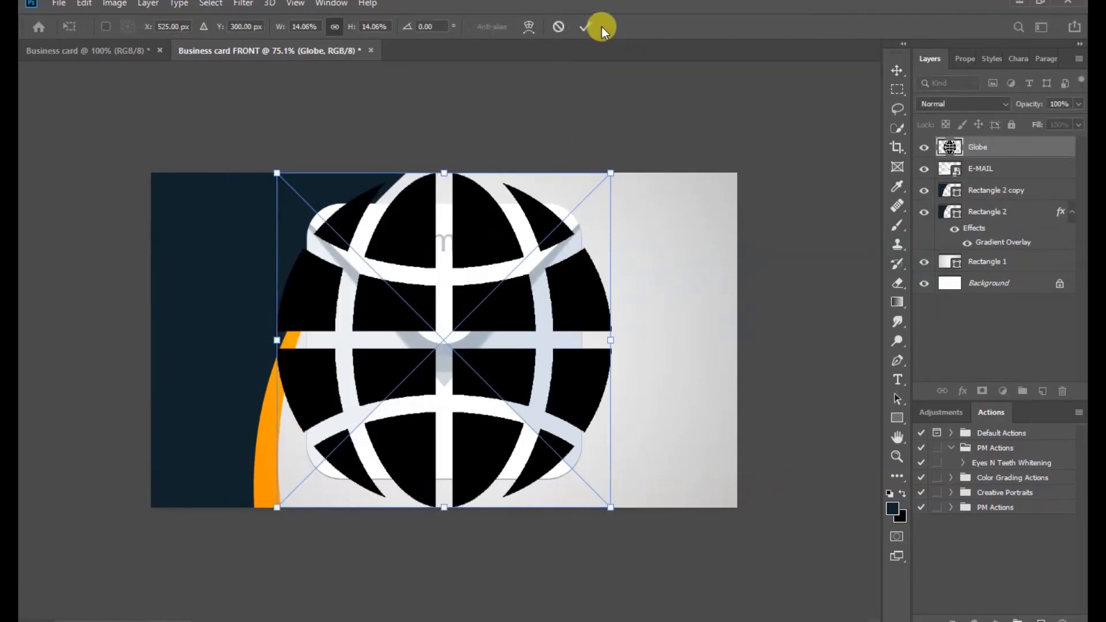
left_click(585, 26)
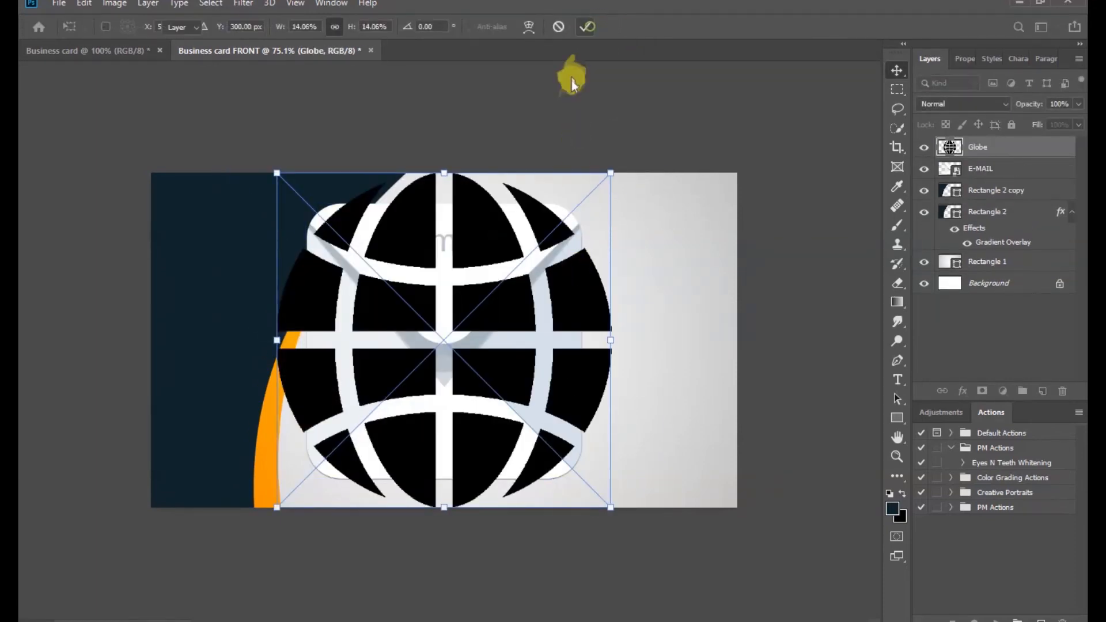
left_click(585, 27)
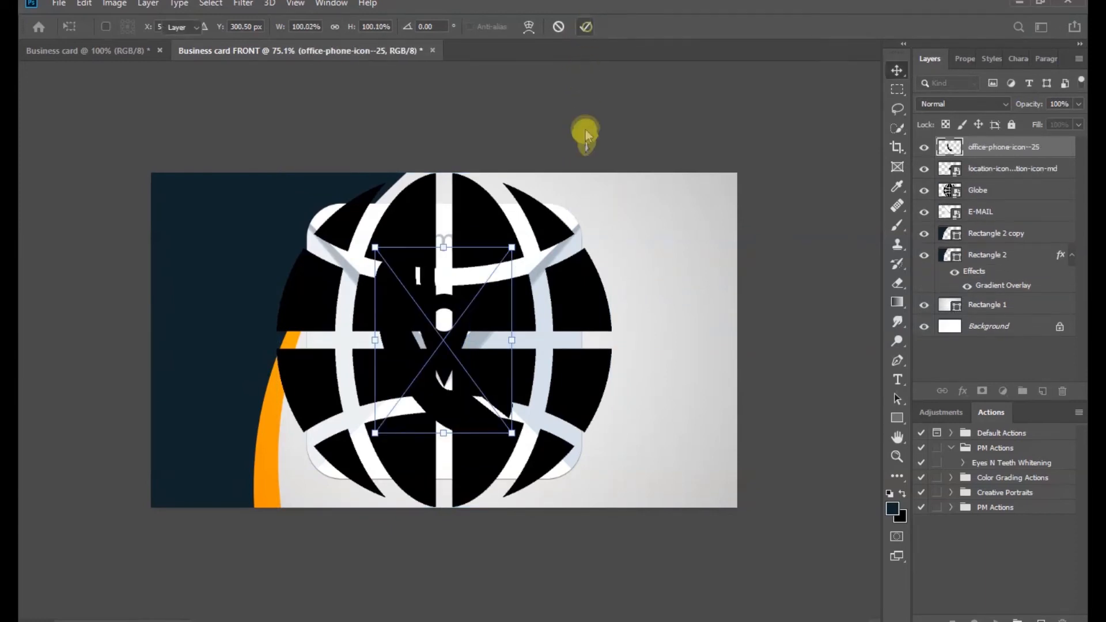
key("Return")
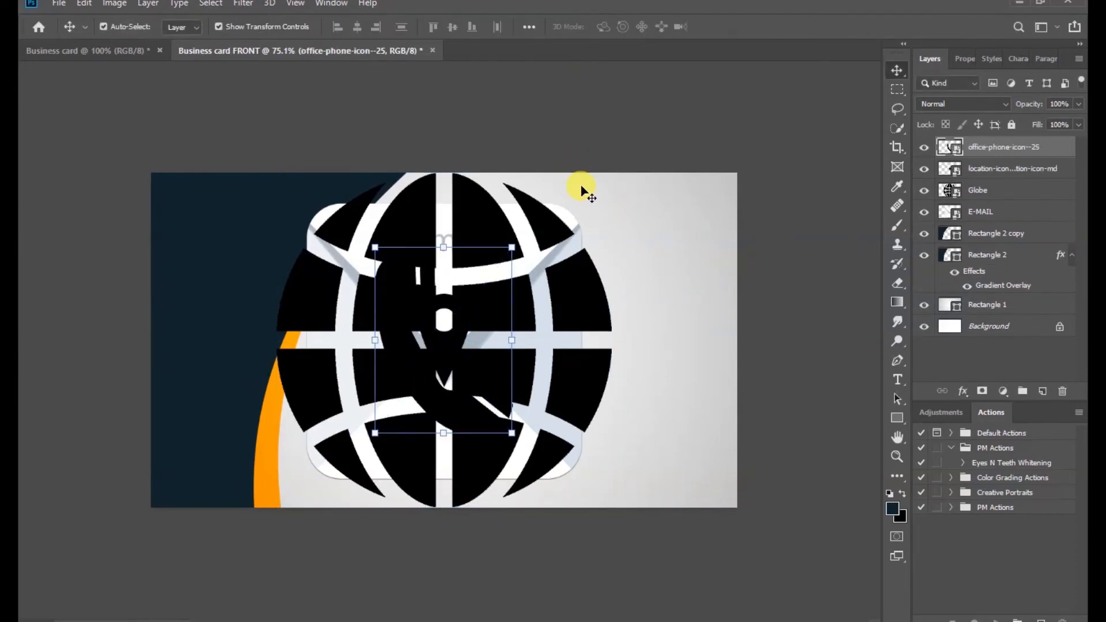
Shrink the phone icon to about 19.7% above the card's center and the globe icon to about 1.18% below it
left_click_drag(440, 429, 432, 271)
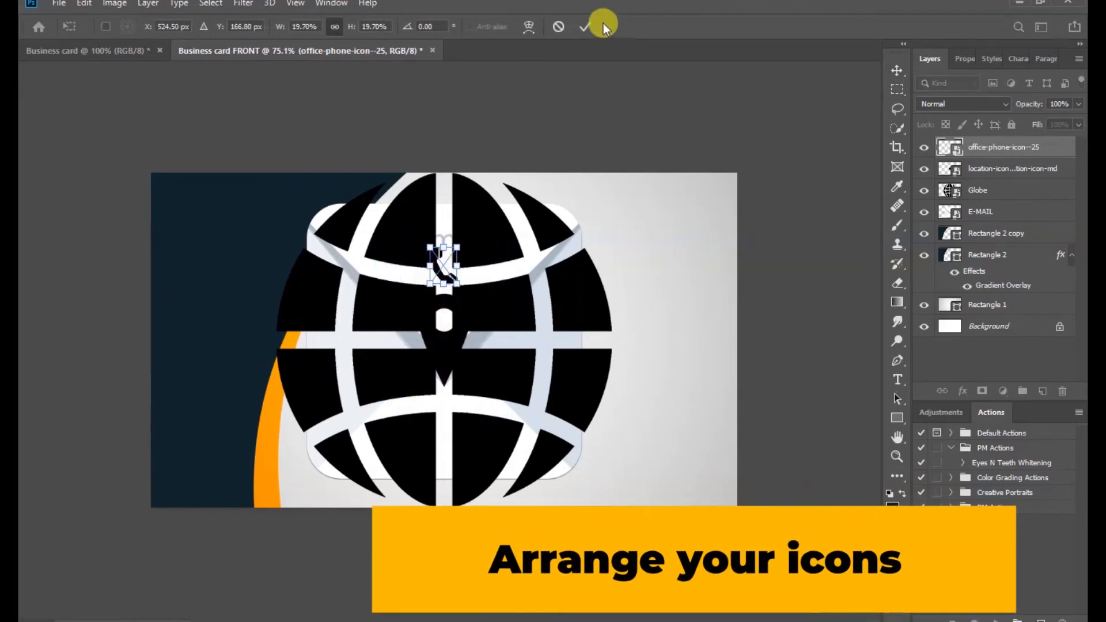
left_click(492, 234)
left_click_drag(443, 173, 444, 419)
left_click_drag(444, 503, 444, 449)
left_click(586, 27)
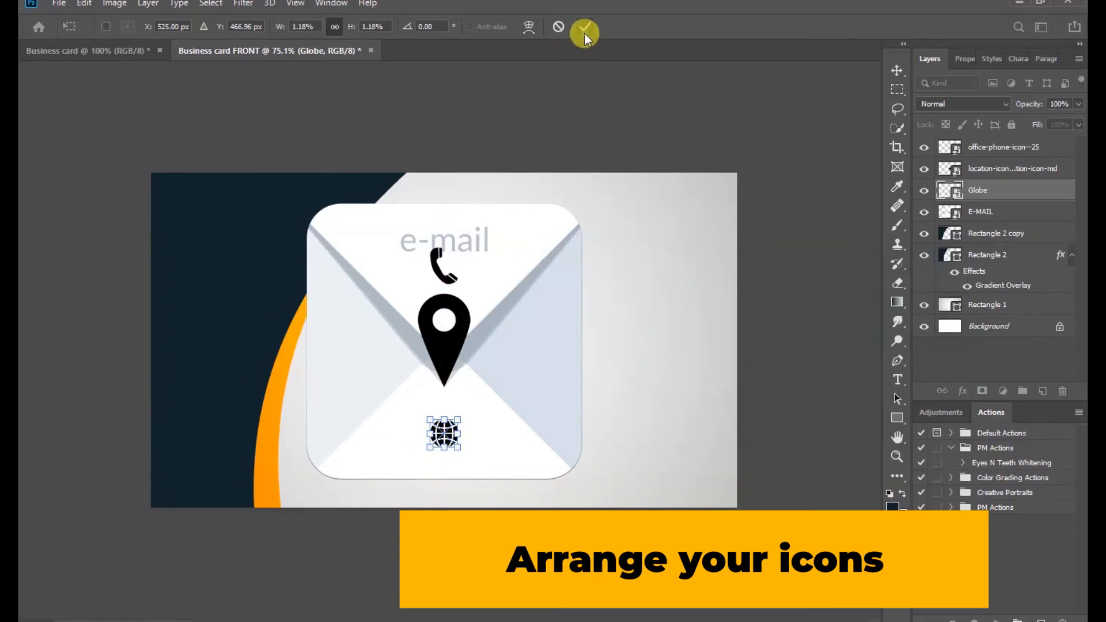
Shrink the location pin icon to match the phone icon's size and keep it just below the phone
left_click(564, 310)
left_click(435, 305)
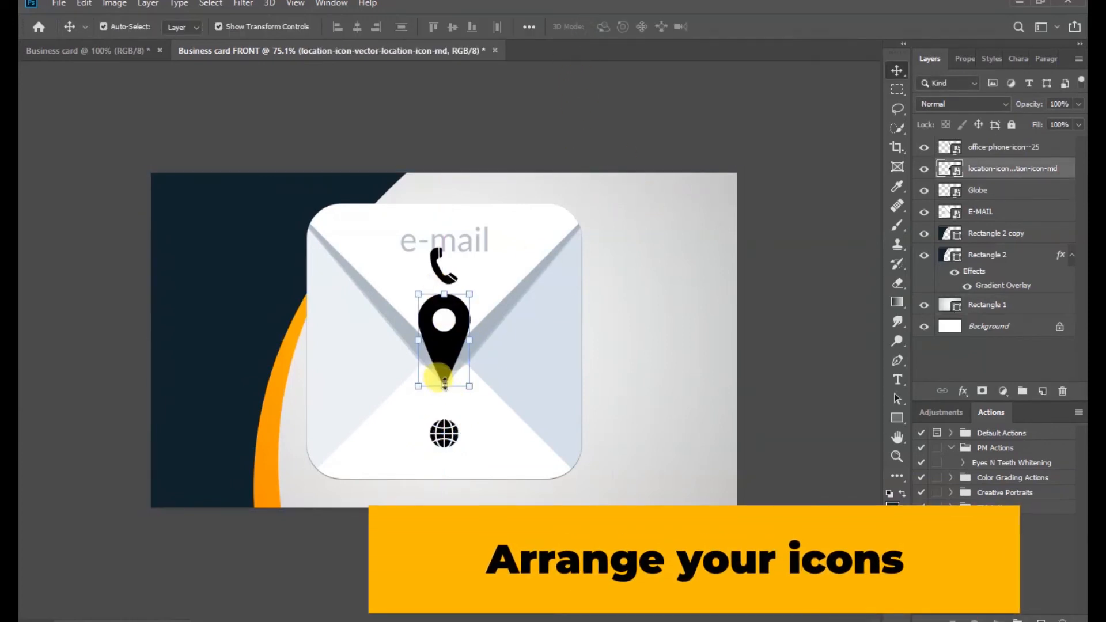
left_click_drag(443, 384, 444, 348)
left_click_drag(443, 294, 444, 303)
left_click_drag(444, 347, 443, 341)
left_click(586, 28)
left_click(538, 302)
Shrink the e-mail icon and position it between the location pin and the globe
left_click(443, 204)
left_click_drag(441, 216, 436, 293)
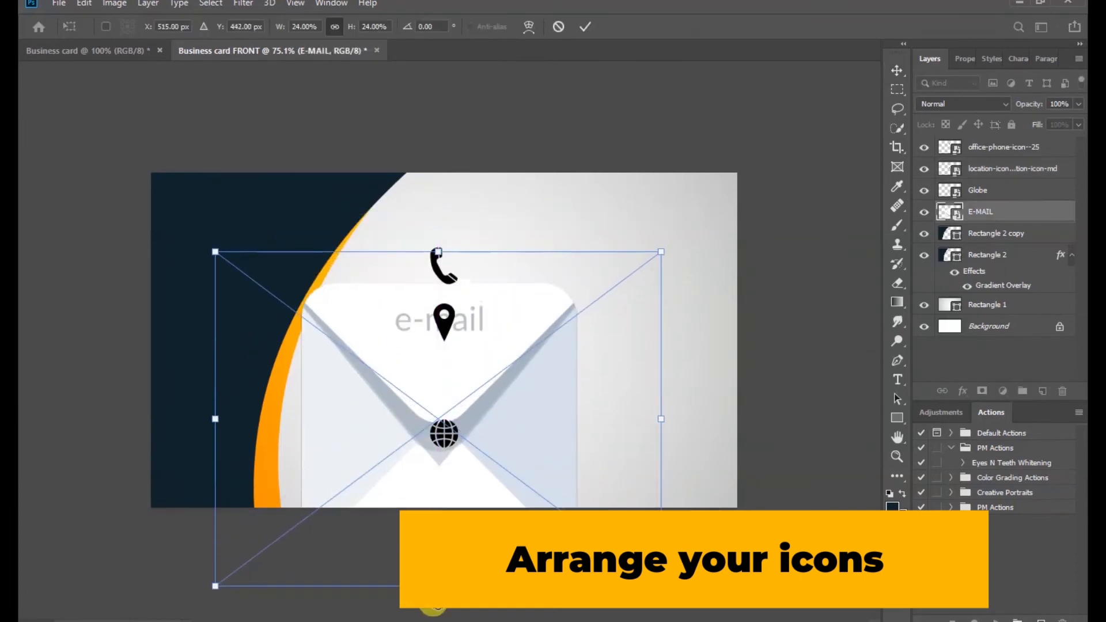
left_click_drag(438, 585, 438, 396)
left_click_drag(438, 251, 435, 359)
left_click(586, 26)
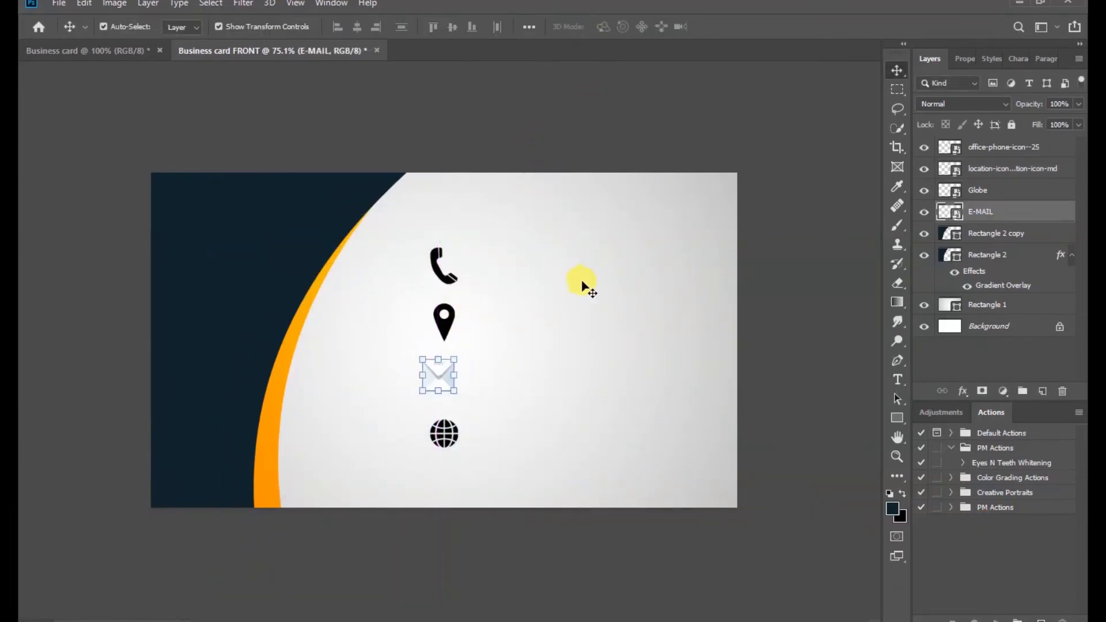
left_click(582, 282)
Select all four contact icons, move them left toward the orange curve, and scale them together to about 79.56%
left_click(443, 433)
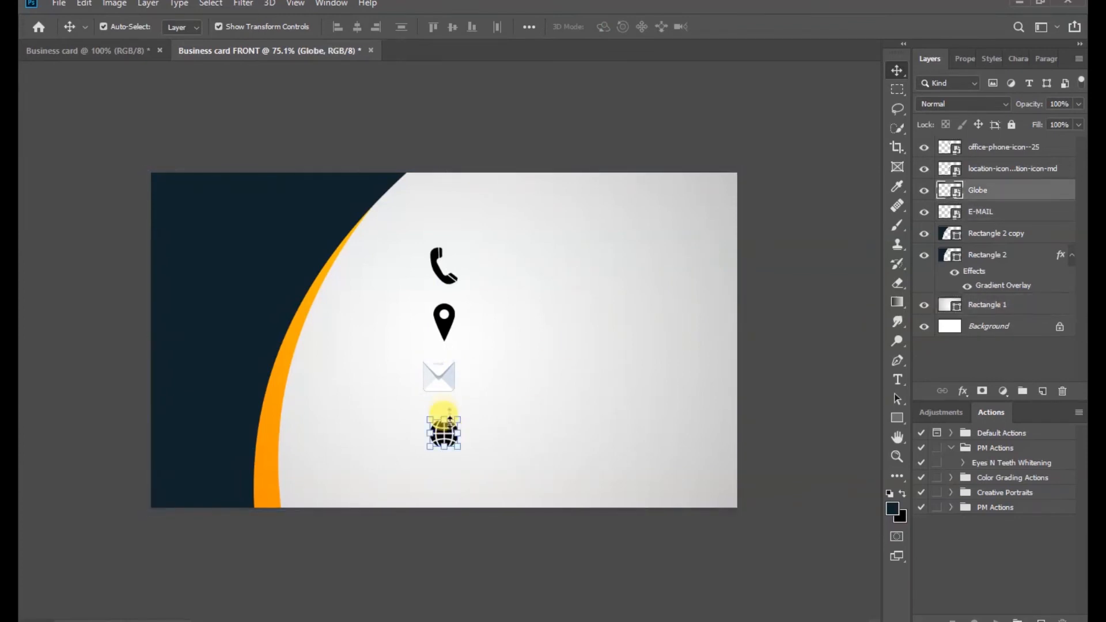
left_click(439, 376, "shift")
left_click(444, 318, "shift")
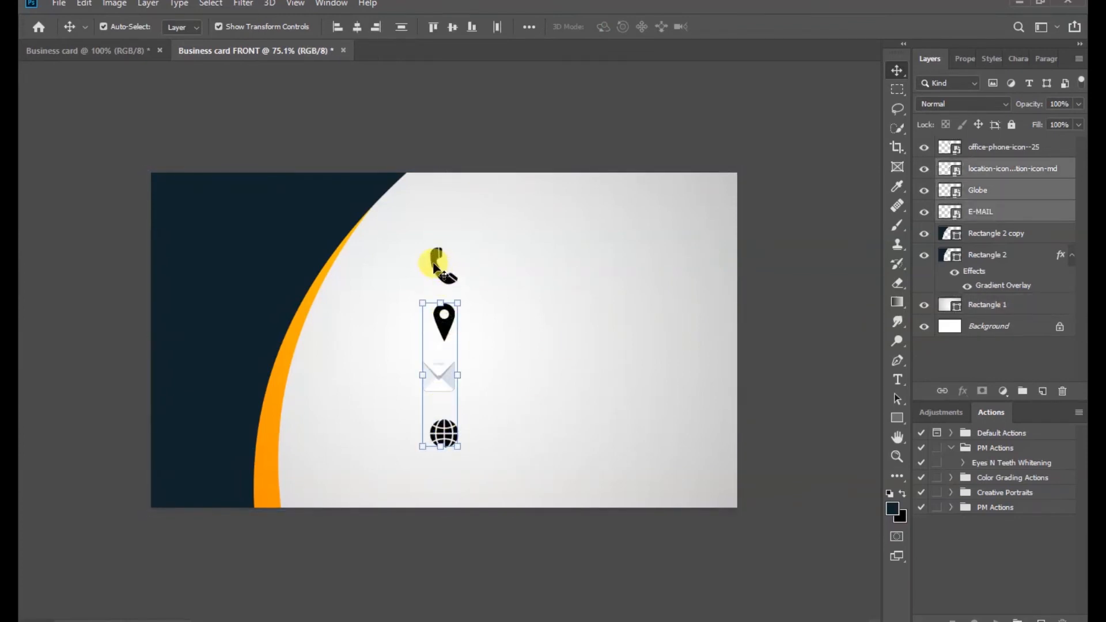
left_click(435, 266, "shift")
left_click_drag(435, 266, 412, 287)
key("ctrl+t")
left_click(731, 26)
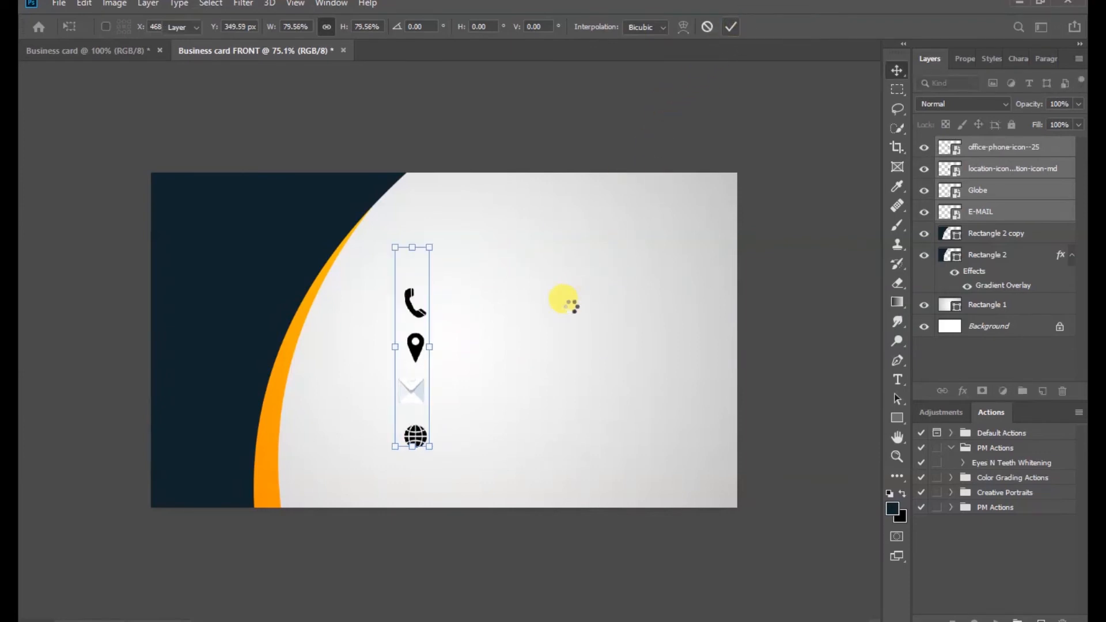
Add a Drop Shadow with 33% opacity to the e-mail icon
left_click(567, 304)
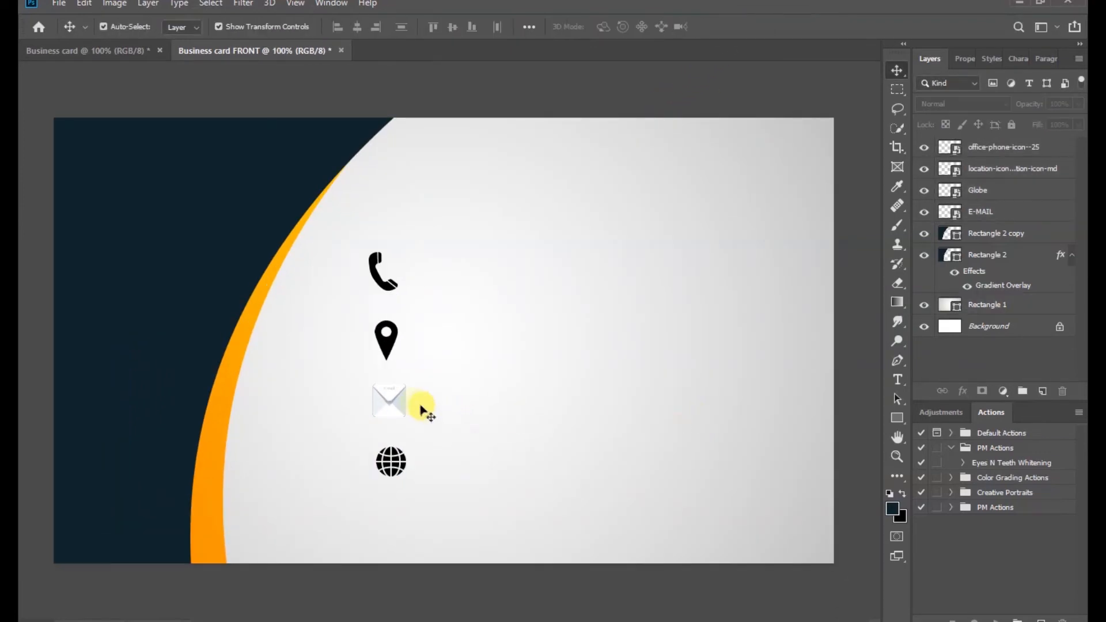
left_click(389, 402)
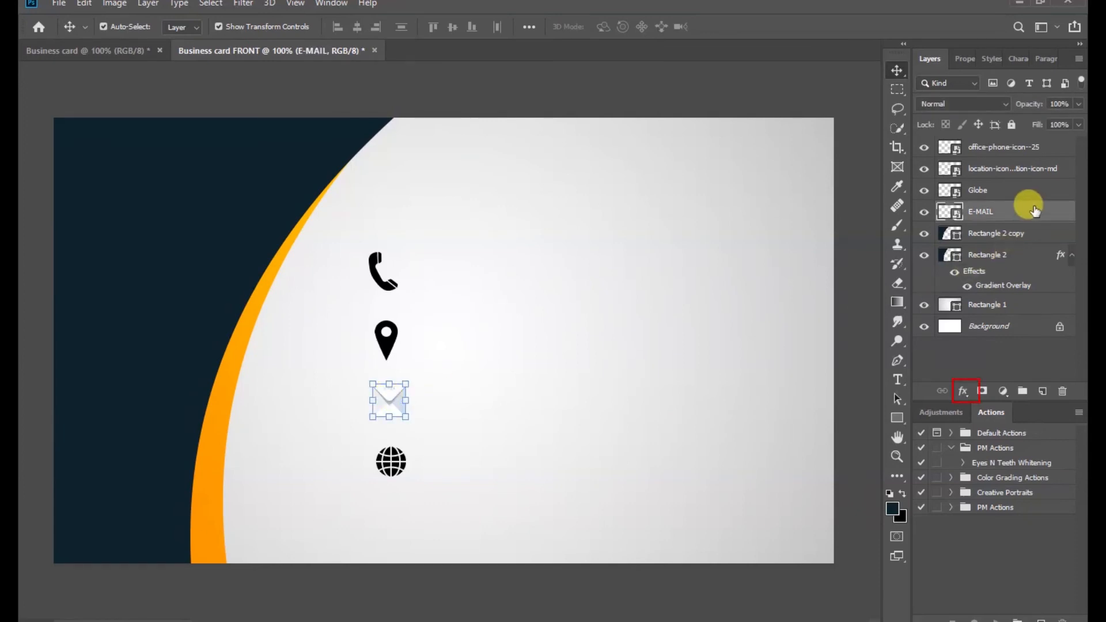
left_click(963, 391)
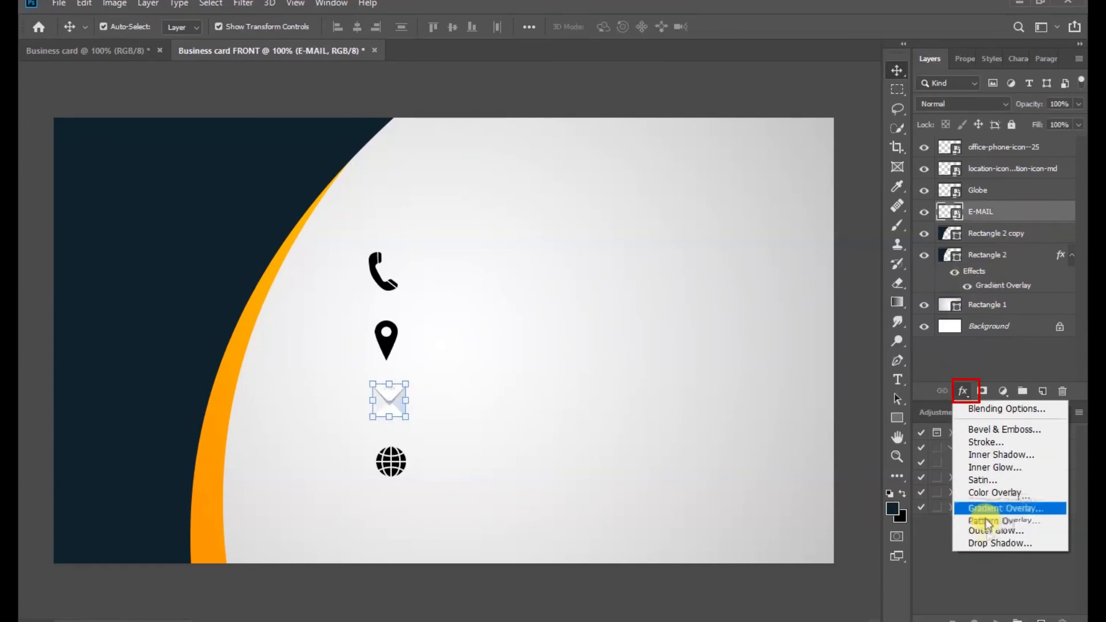
left_click(988, 543)
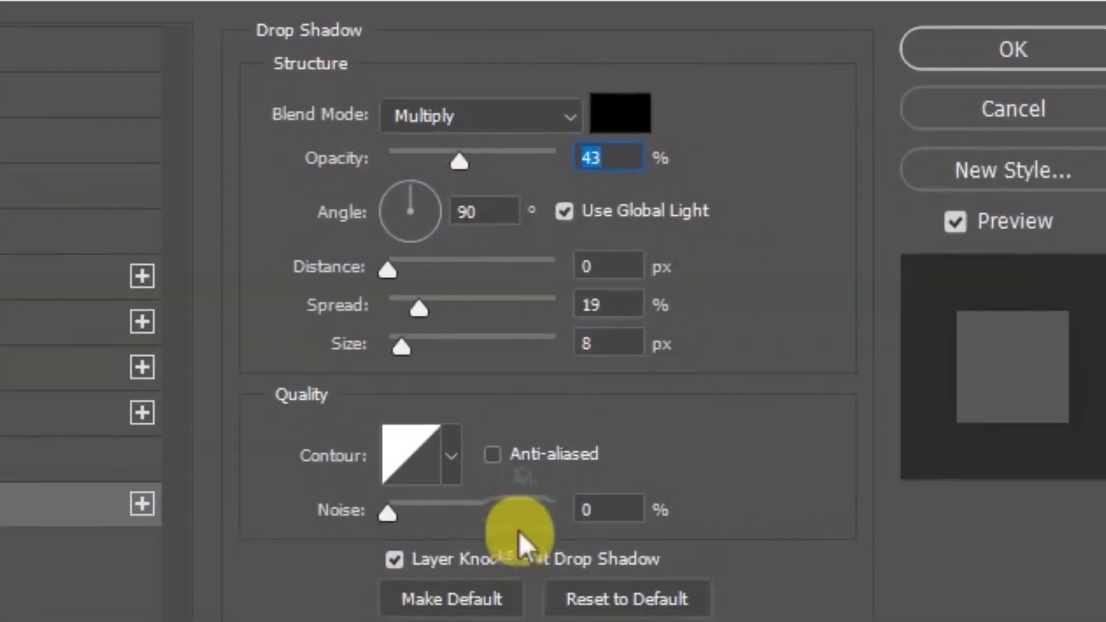
left_click_drag(459, 162, 449, 162)
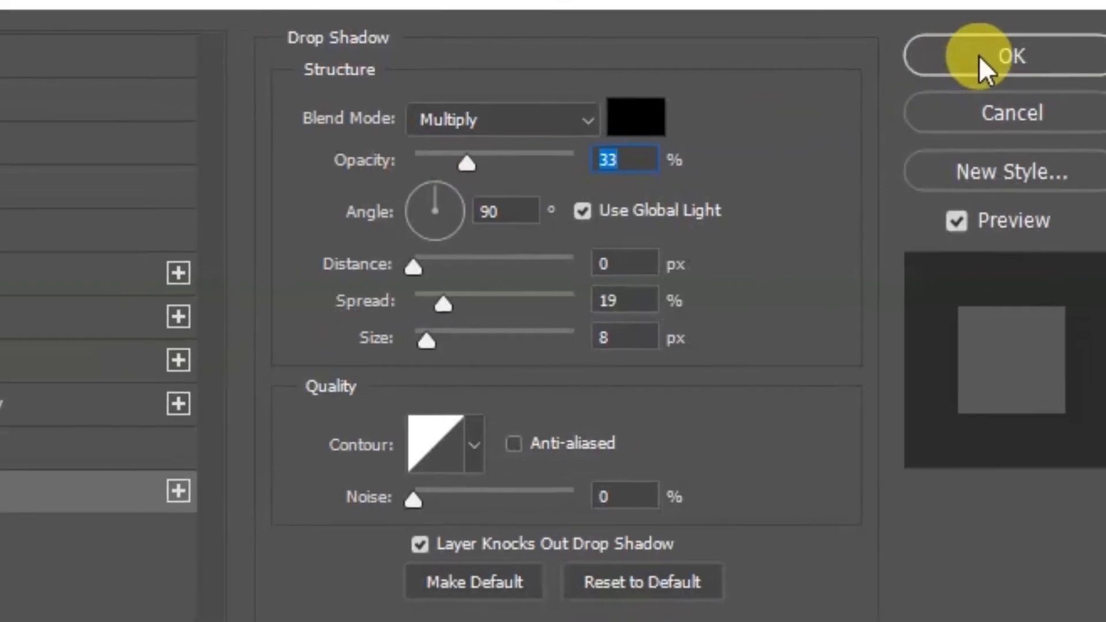
left_click(982, 51)
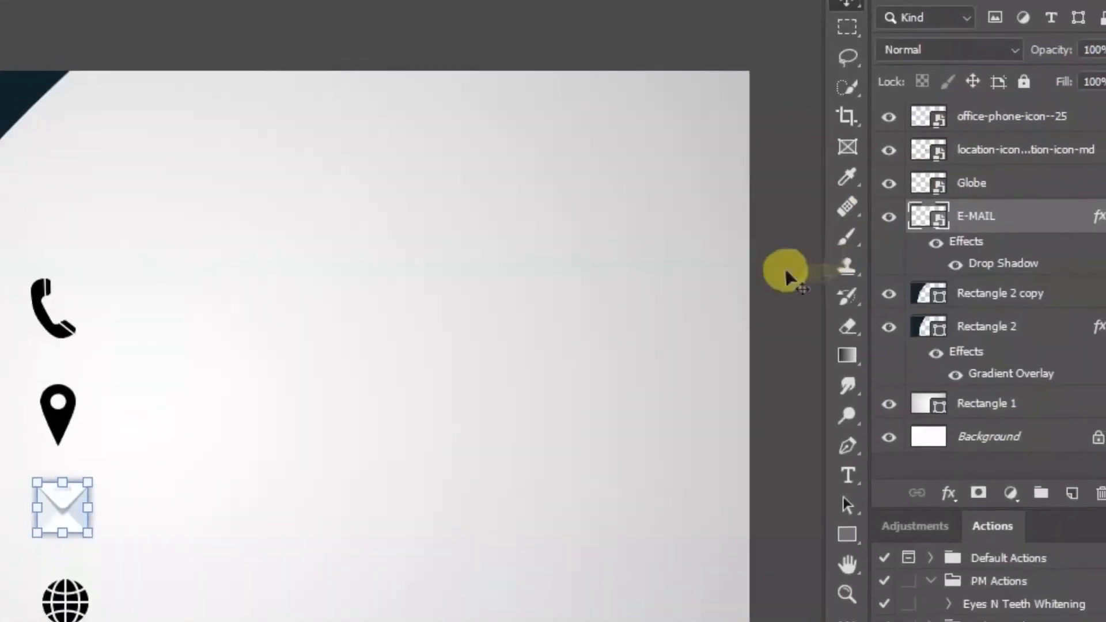
left_click(761, 285)
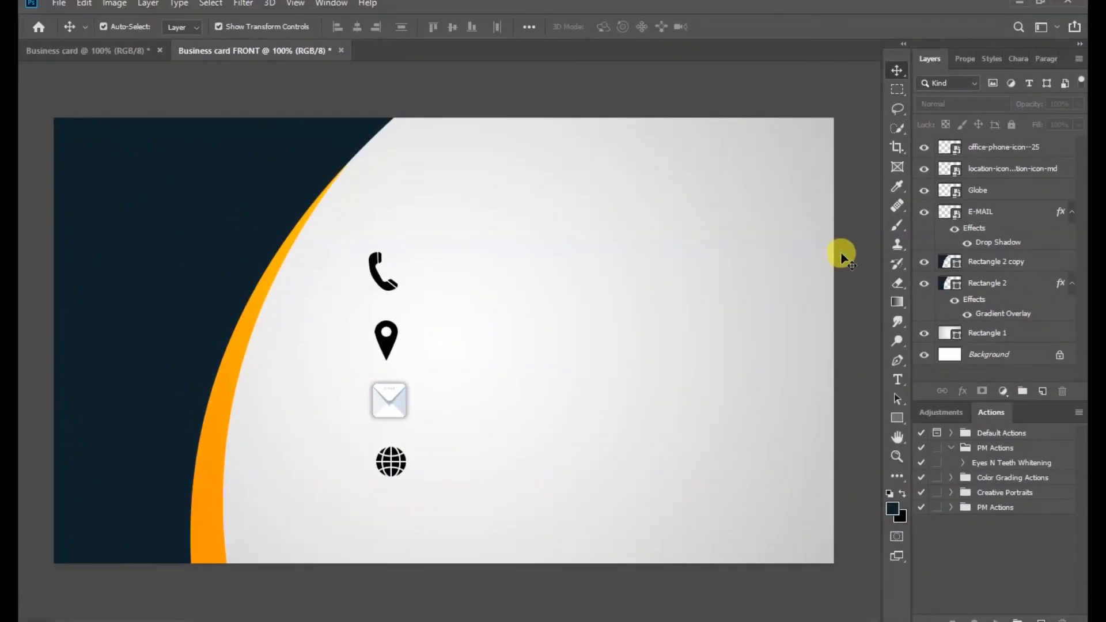
Draw a vertical divider rectangle about 3 × 309 px just right of the contact icons, filled with orange #fd9303 sampled from the curve
left_click(898, 419)
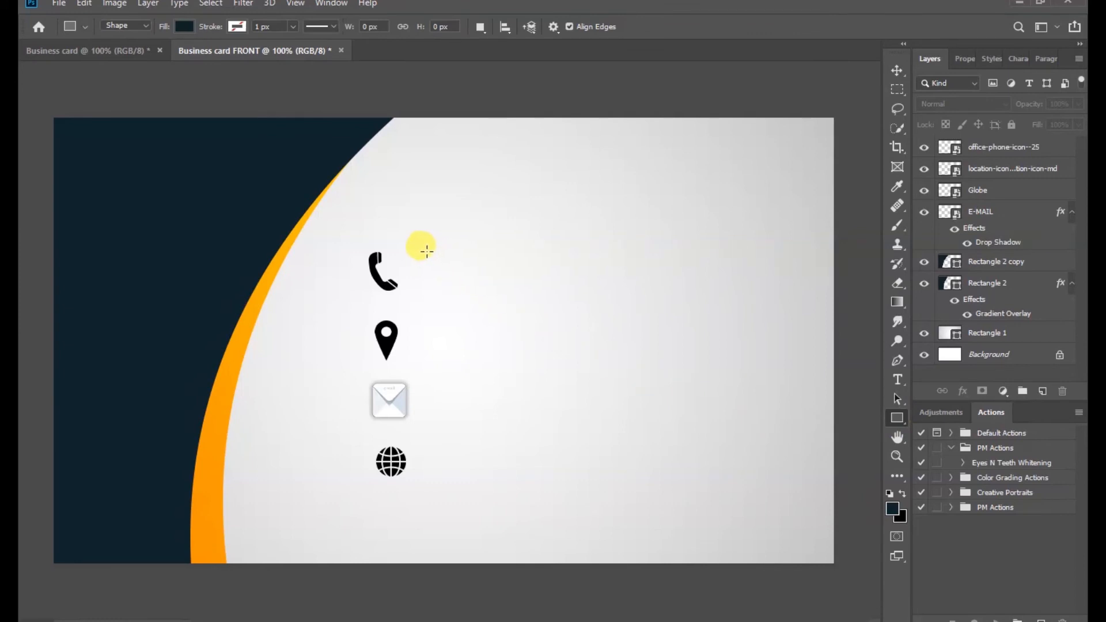
left_click_drag(426, 251, 427, 481)
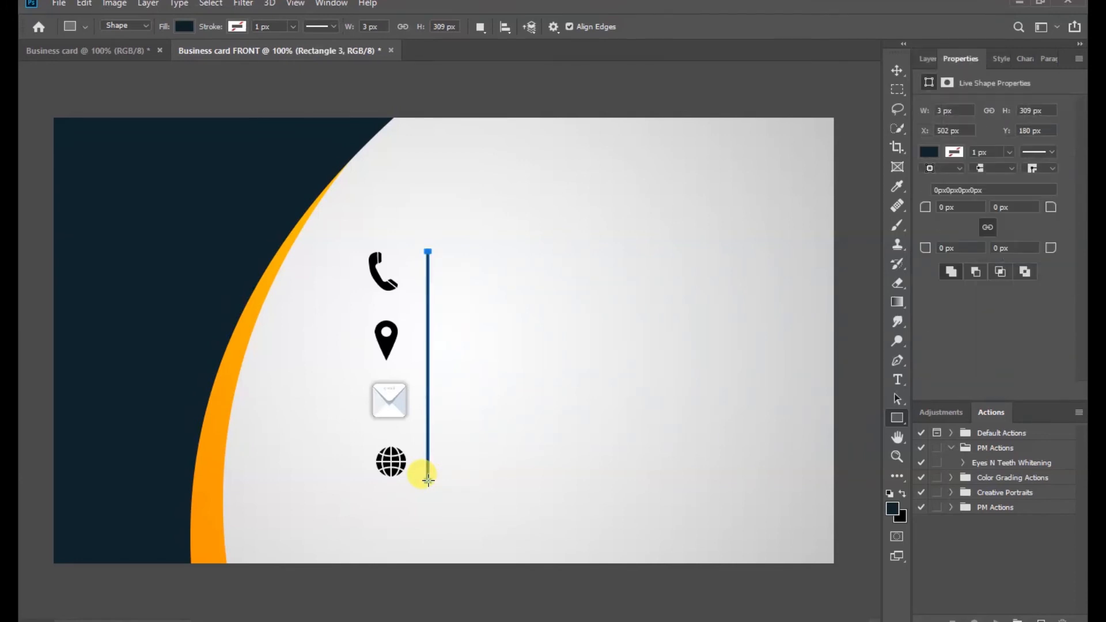
left_click(926, 151)
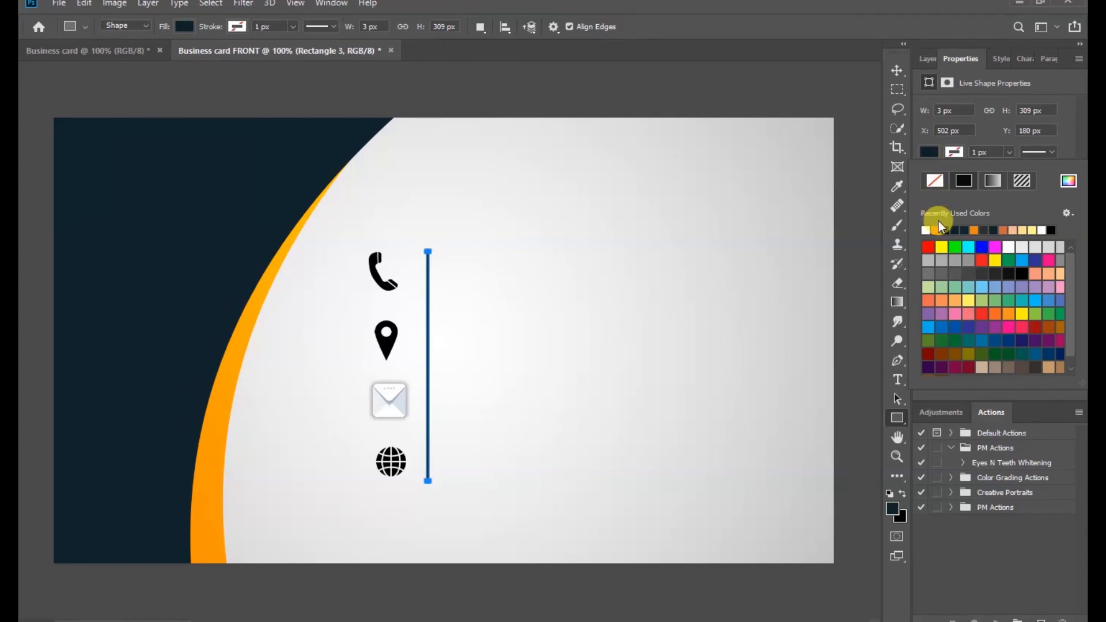
left_click(1068, 182)
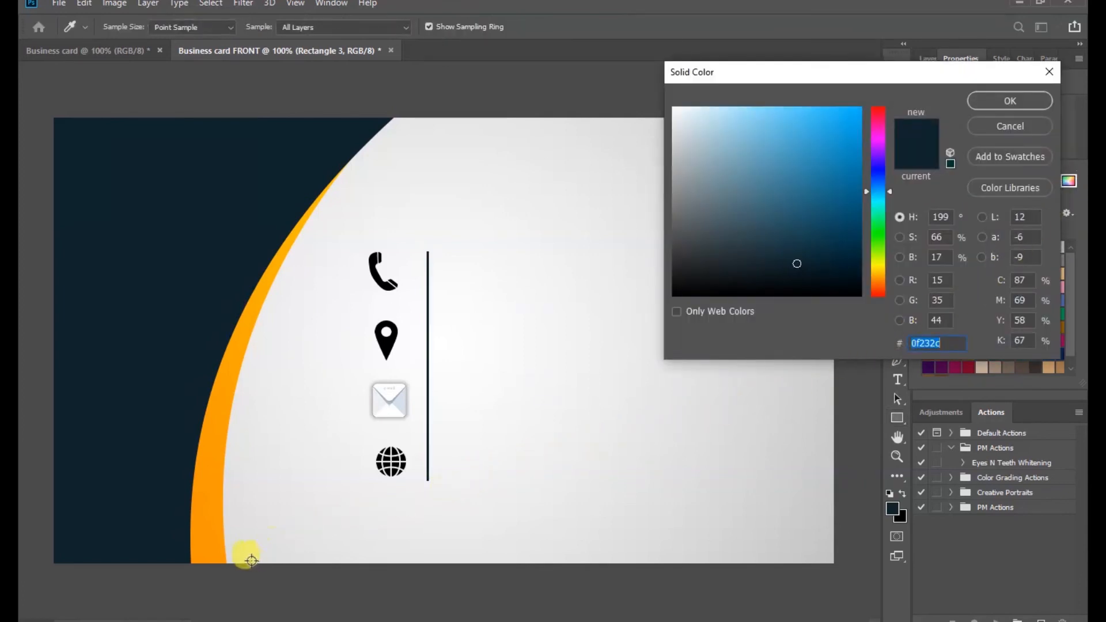
left_click(200, 554)
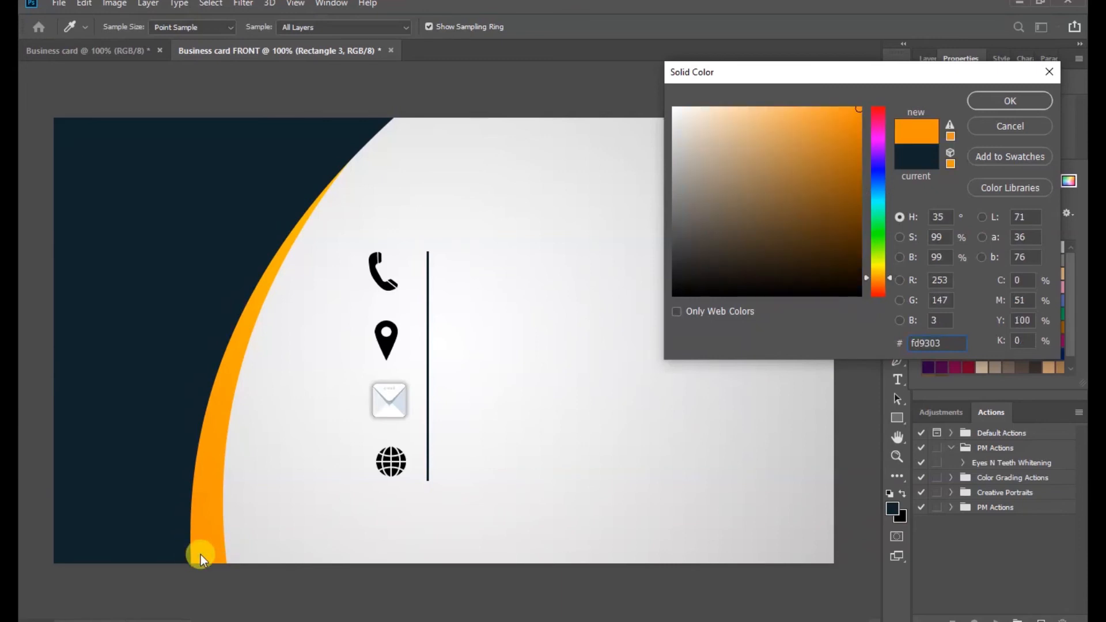
left_click(1009, 101)
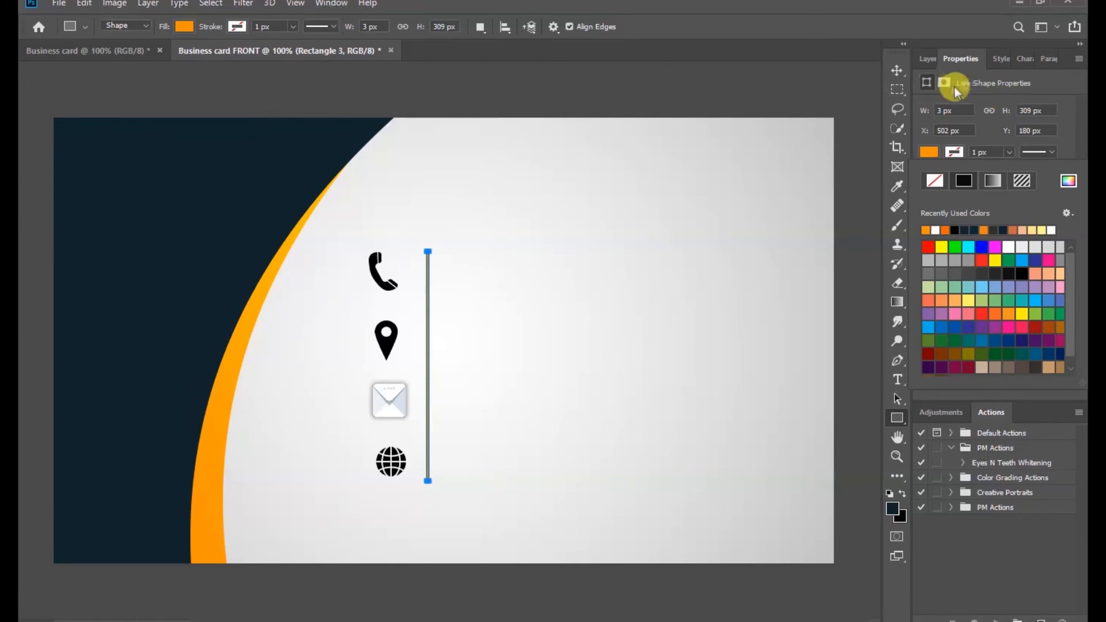
left_click(896, 70)
left_click(858, 164)
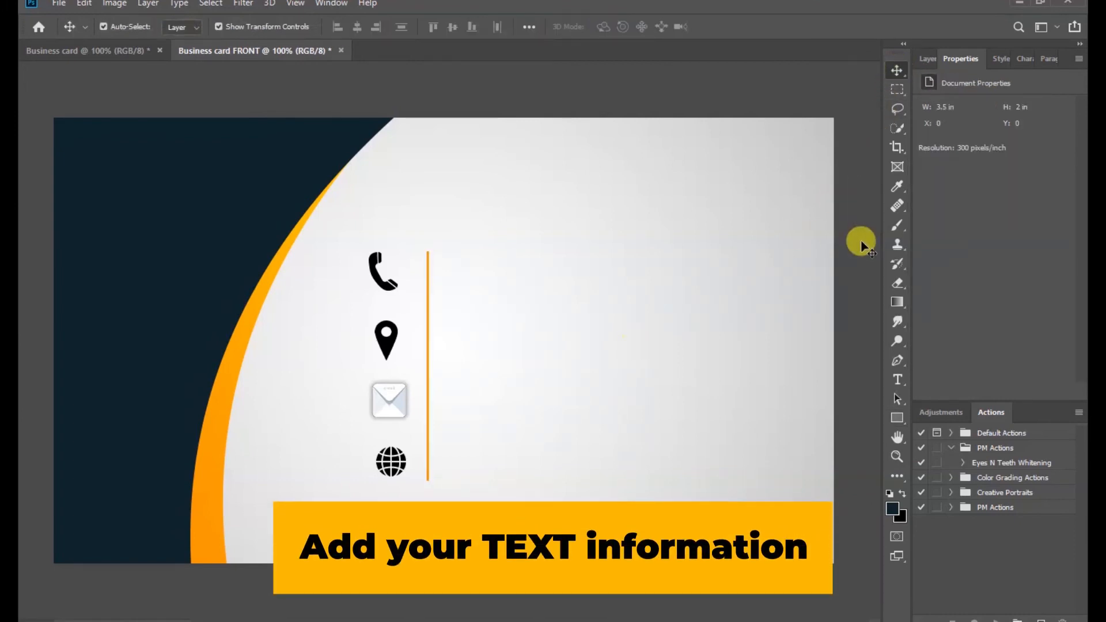
Add the phone number, e-mail address and website beside their icons, and the text "Put your location here" beside the location pin
left_click(897, 381)
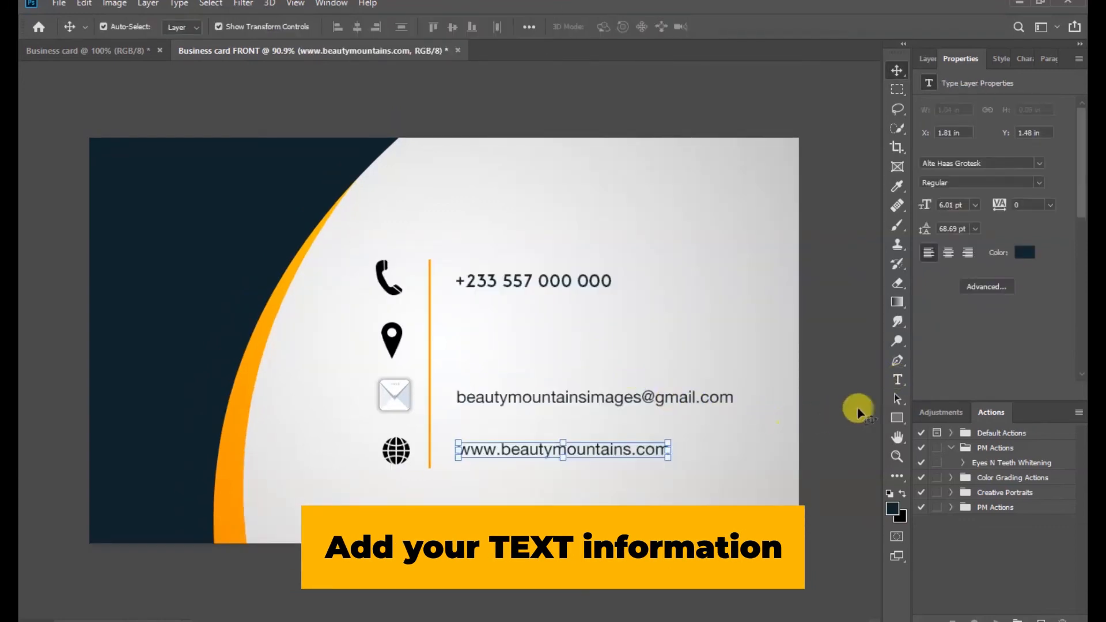
left_click(897, 379)
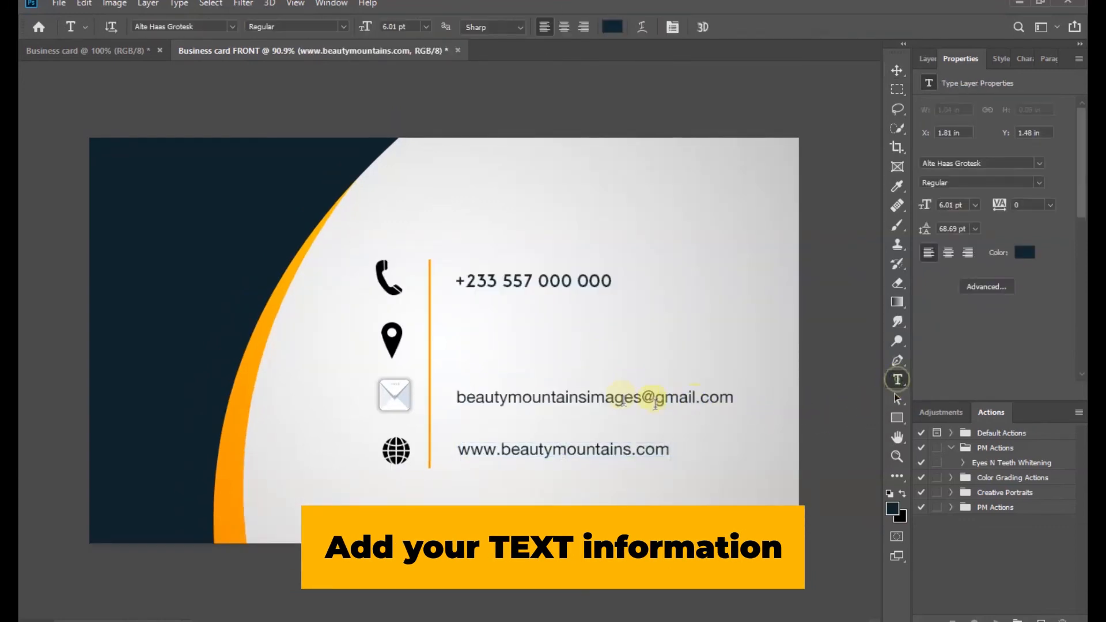
left_click(461, 333)
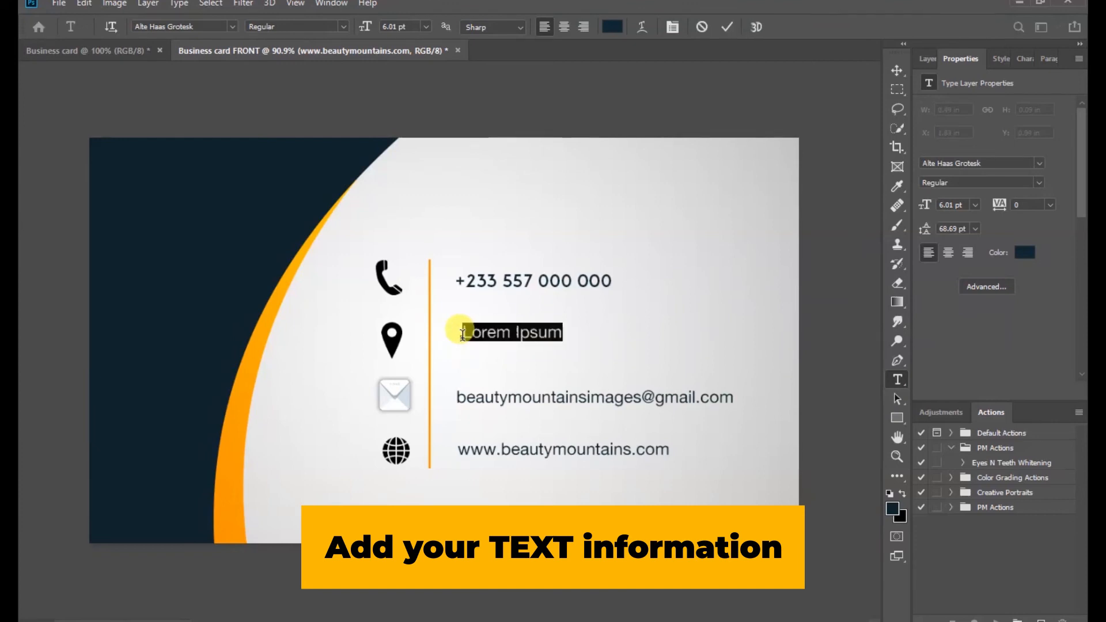
type("Put your location here")
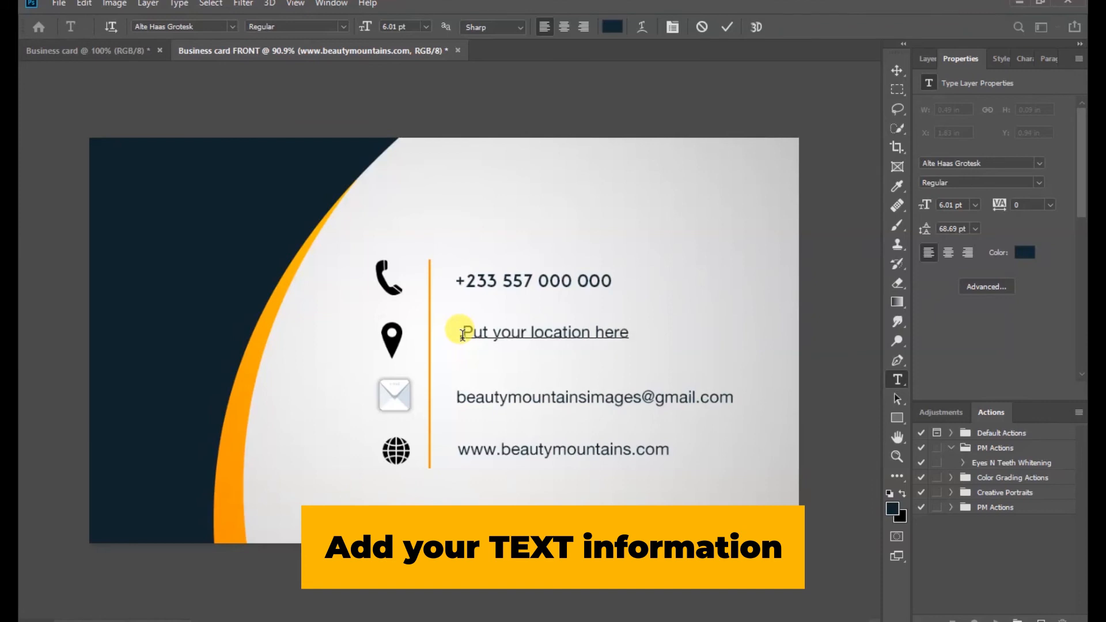
left_click(725, 29)
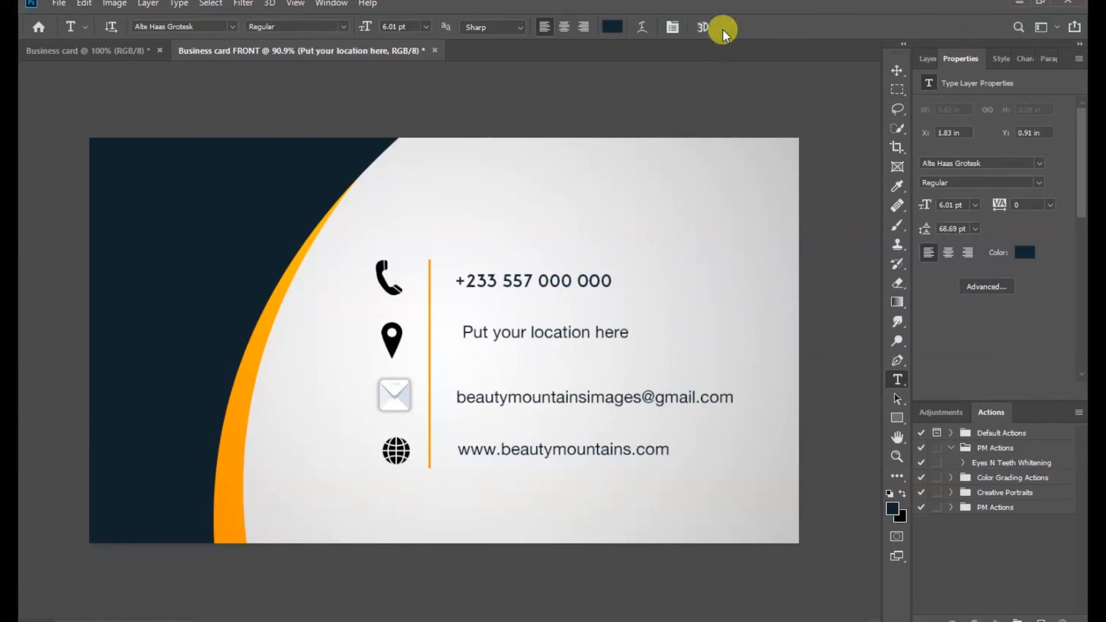
left_click(897, 71)
left_click(763, 347)
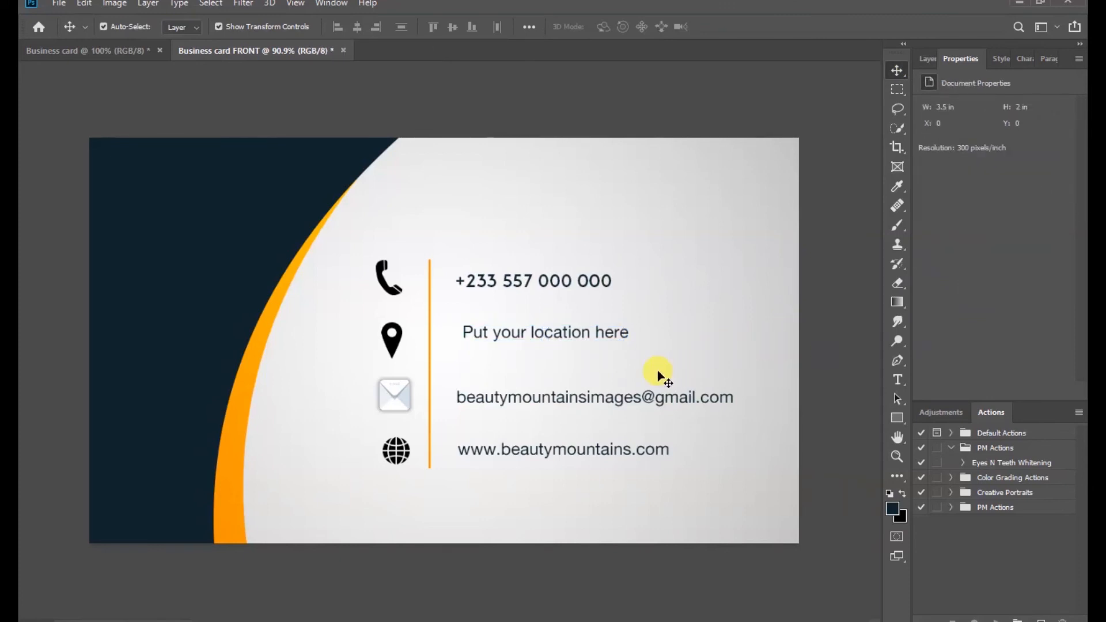
Copy the logo and company name from the Business card document onto the front card's dark blue area
left_click(118, 52)
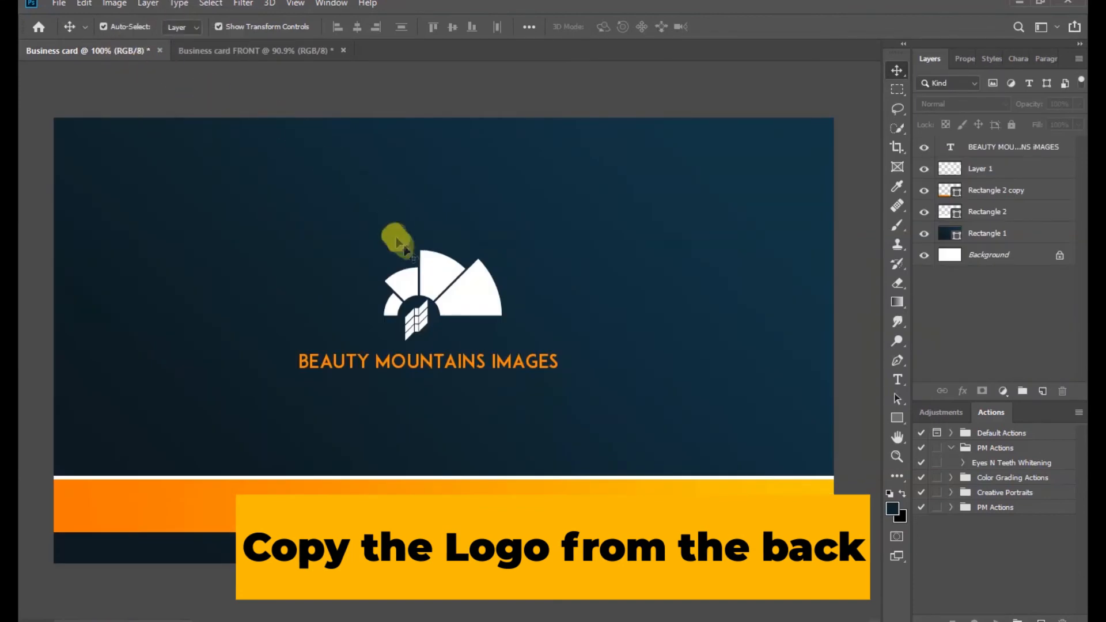
left_click(436, 282)
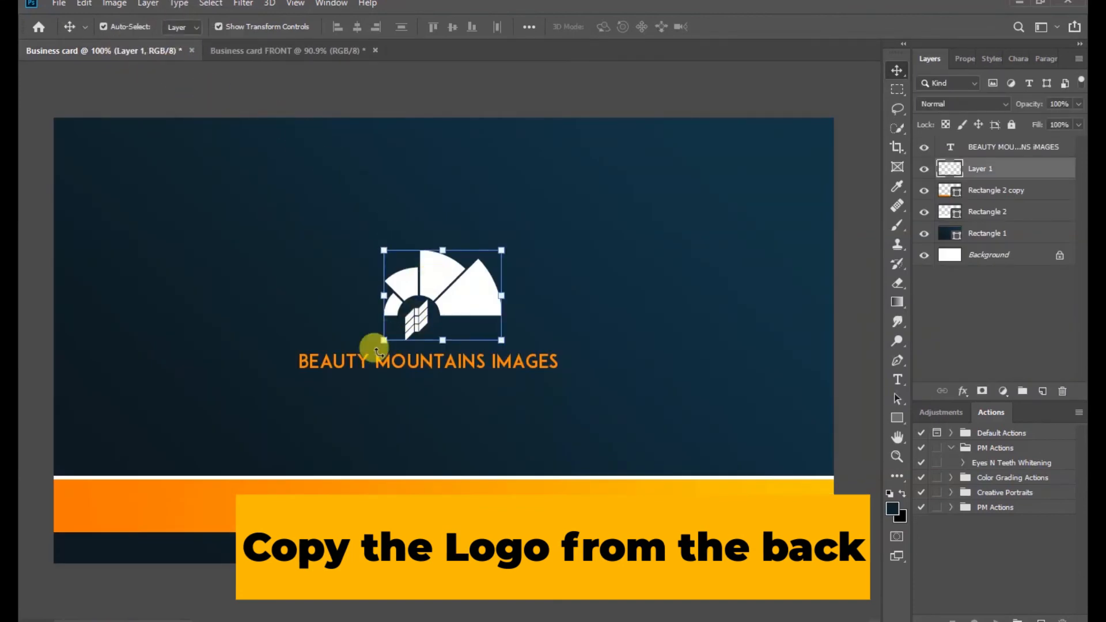
left_click(334, 367, "shift")
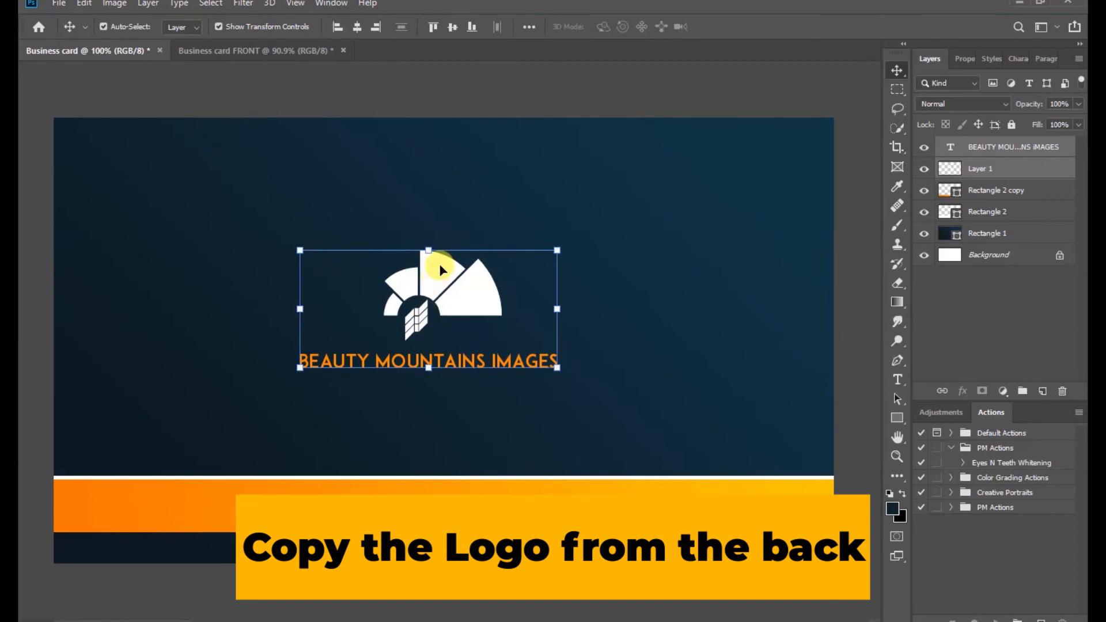
left_click_drag(440, 269, 234, 149)
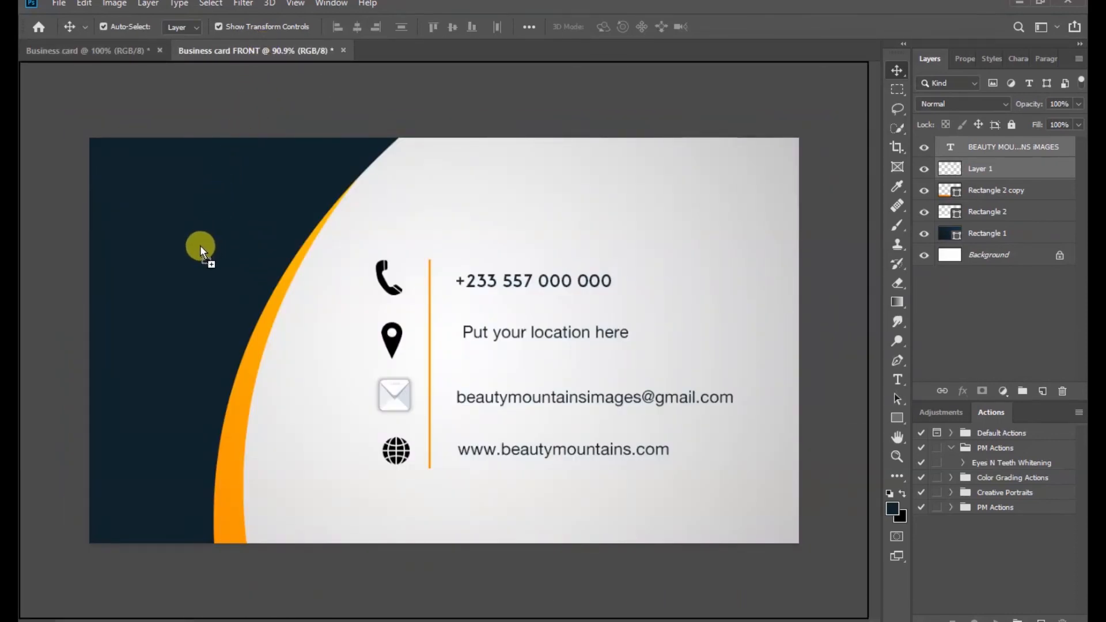
left_click_drag(200, 249, 214, 226)
Scale the copied logo and company name together to 88.60% in the upper part of the dark blue area
left_click_drag(293, 218, 284, 218)
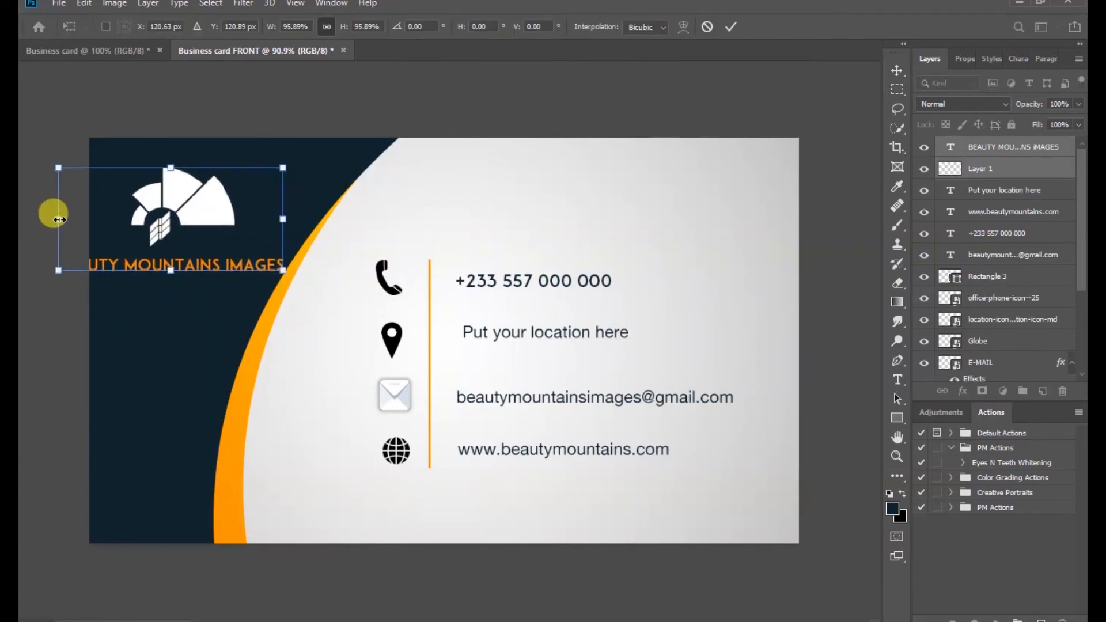
left_click_drag(58, 219, 76, 223)
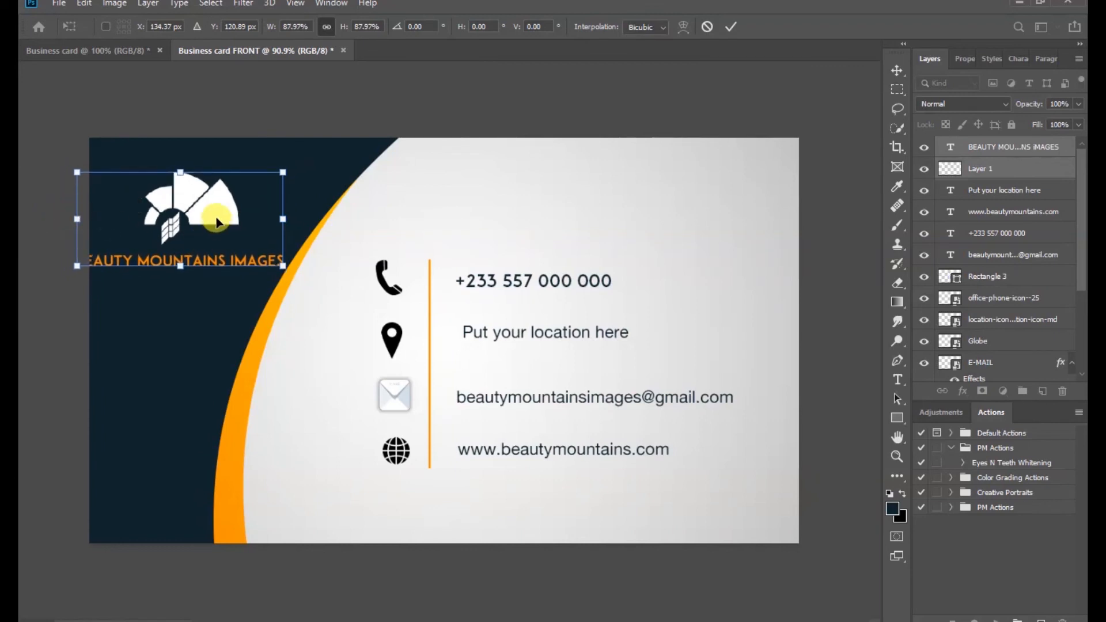
left_click_drag(216, 221, 218, 215)
left_click_drag(182, 258, 271, 263)
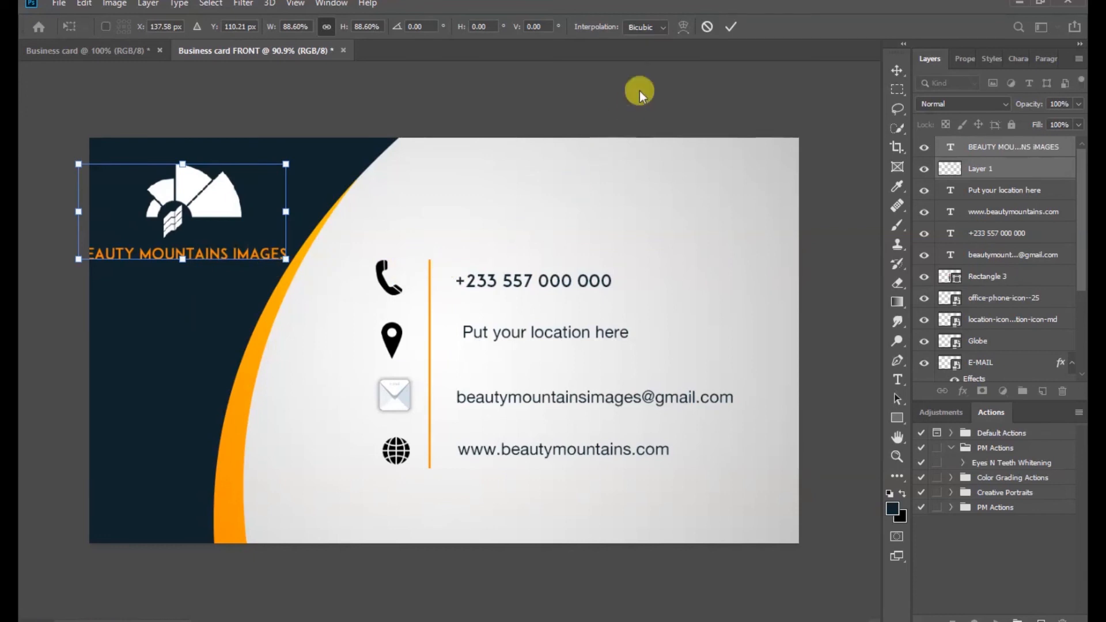
left_click(728, 29)
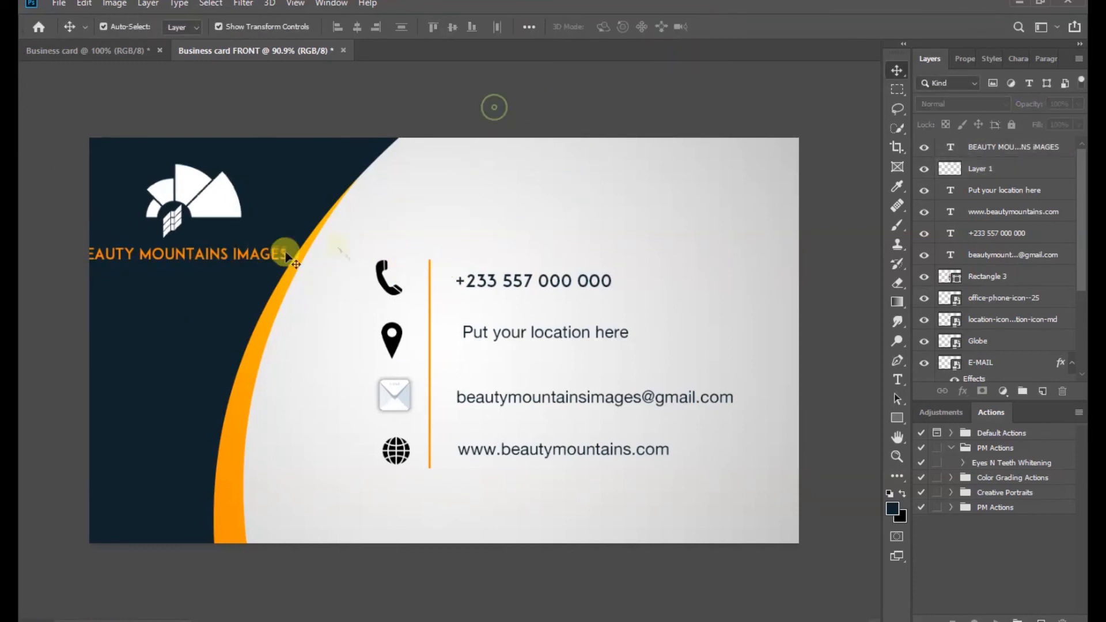
Break the company name into three lines: BEAUTY, MOUNTAINS and IMAGES
left_click(197, 254)
double_click(167, 259)
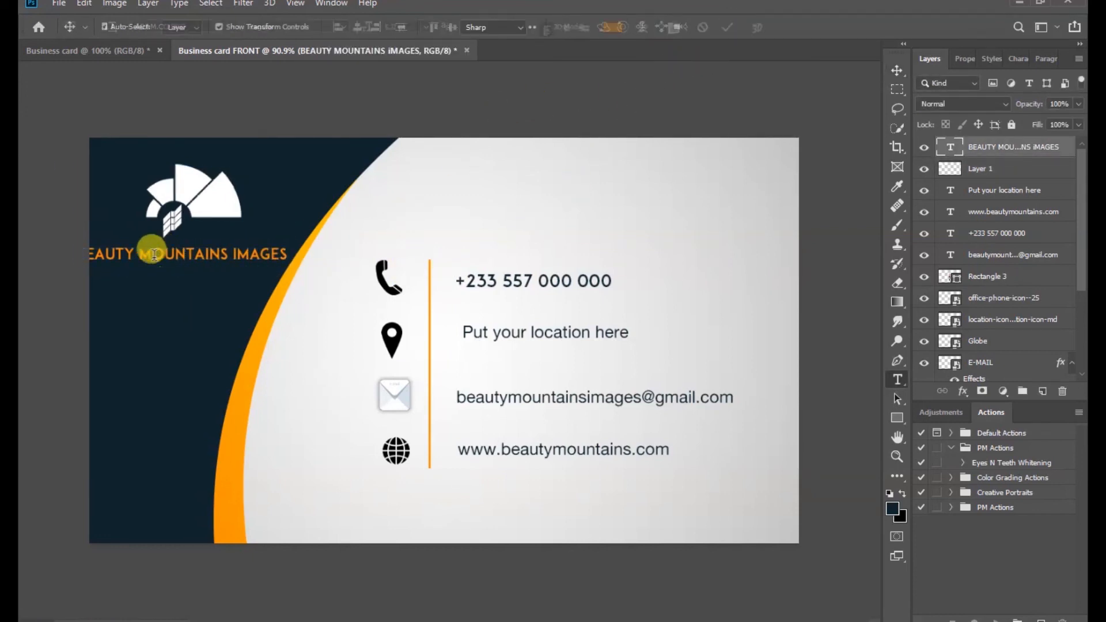
left_click(139, 253)
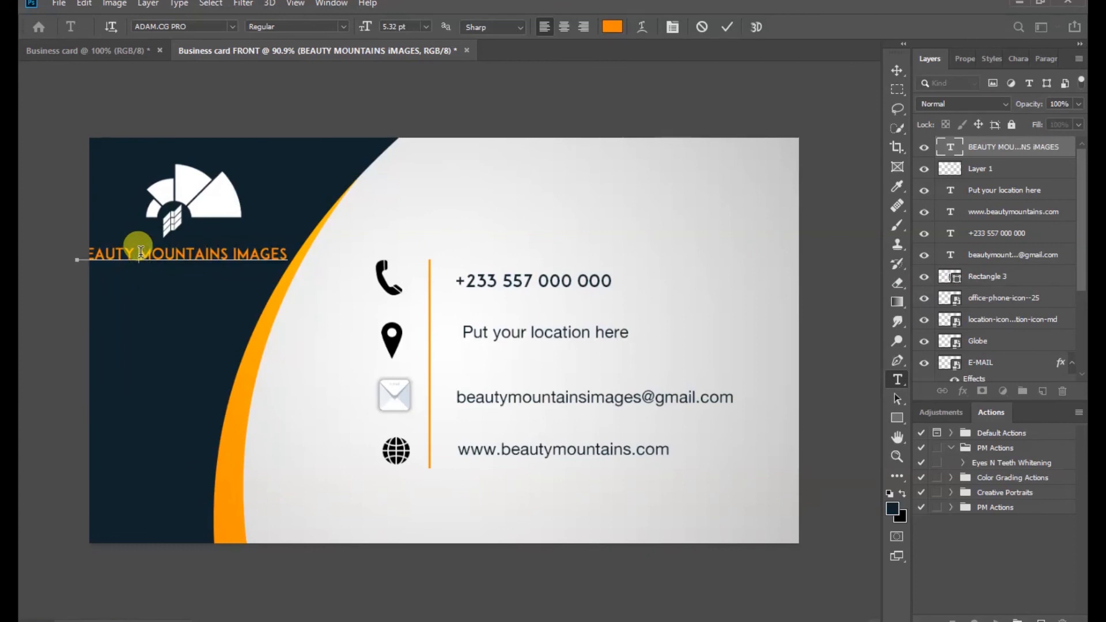
key("Return")
left_click(173, 425)
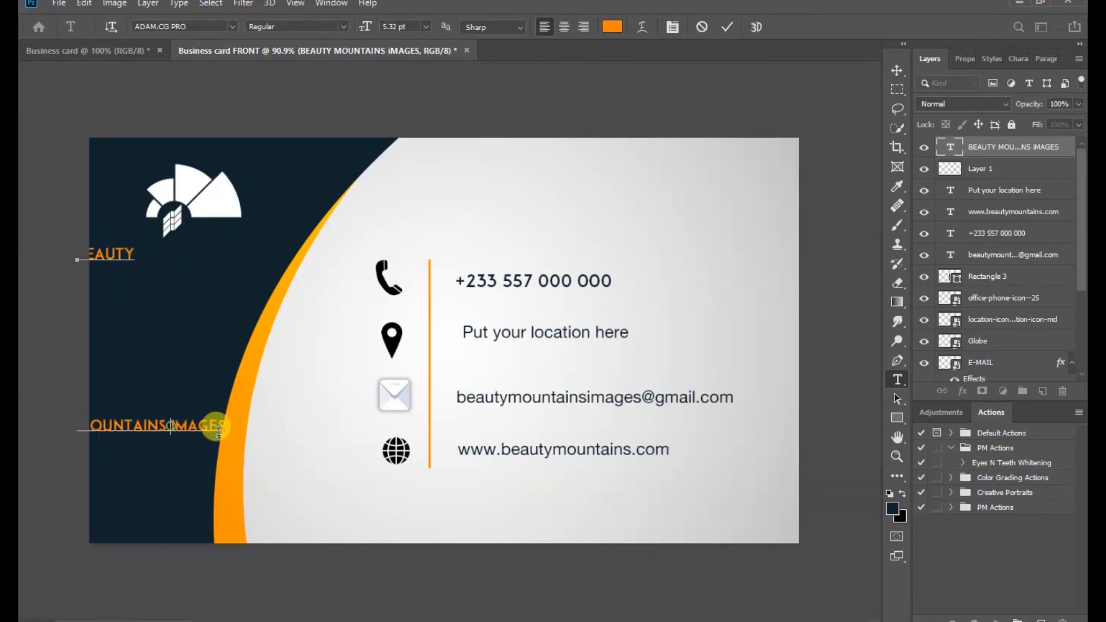
left_click(720, 24)
key("v")
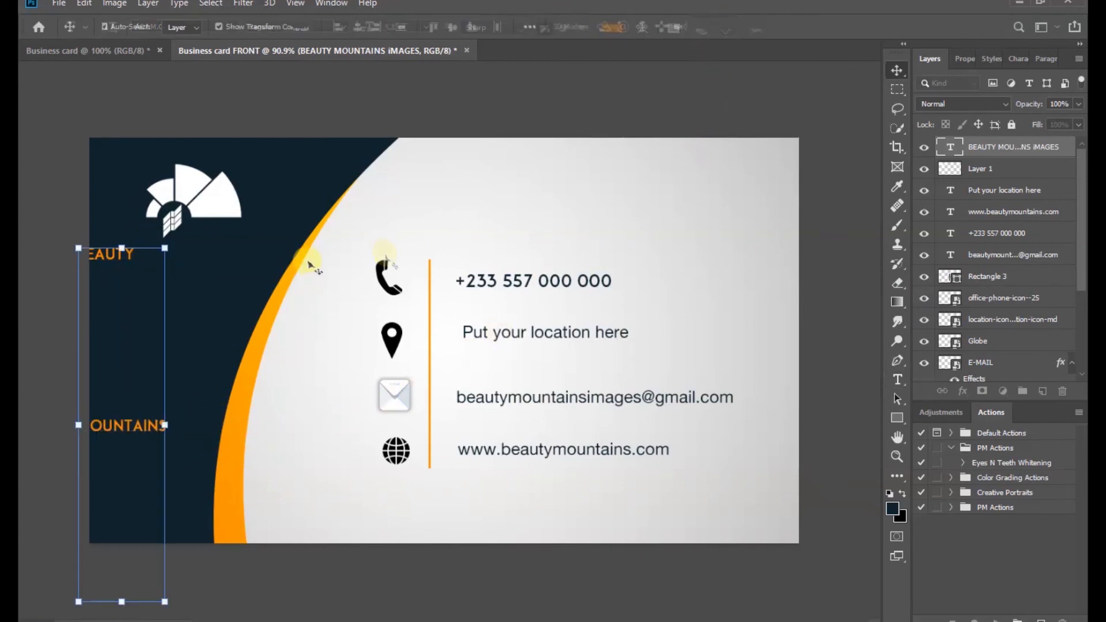
Align the three-line company name beneath the logo and tighten its leading so the lines sit close together
left_click_drag(111, 254, 177, 260)
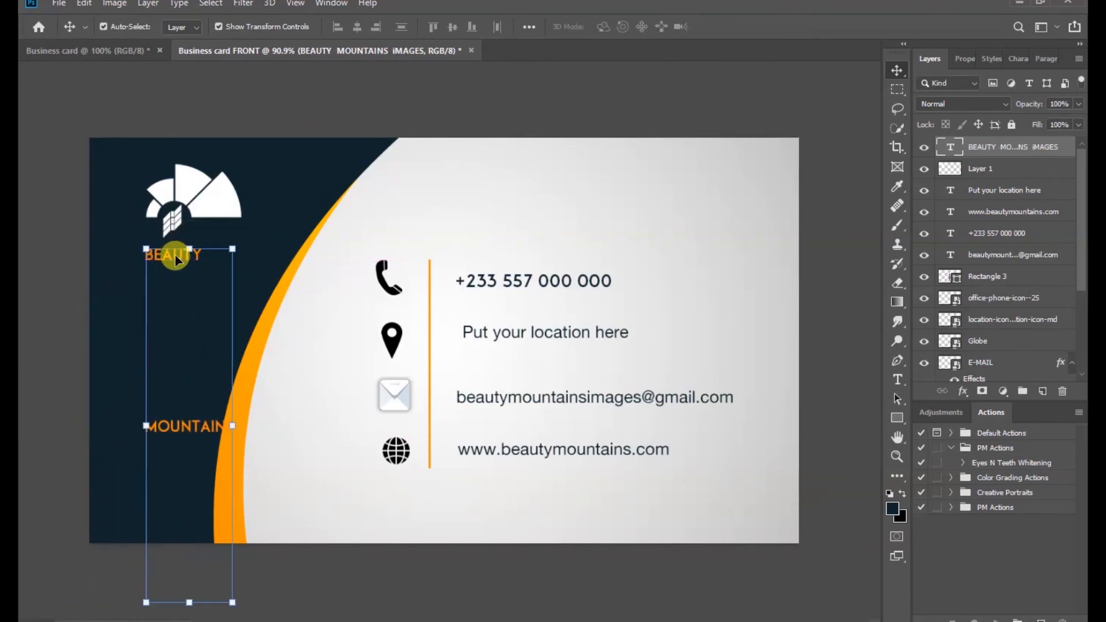
left_click(965, 58)
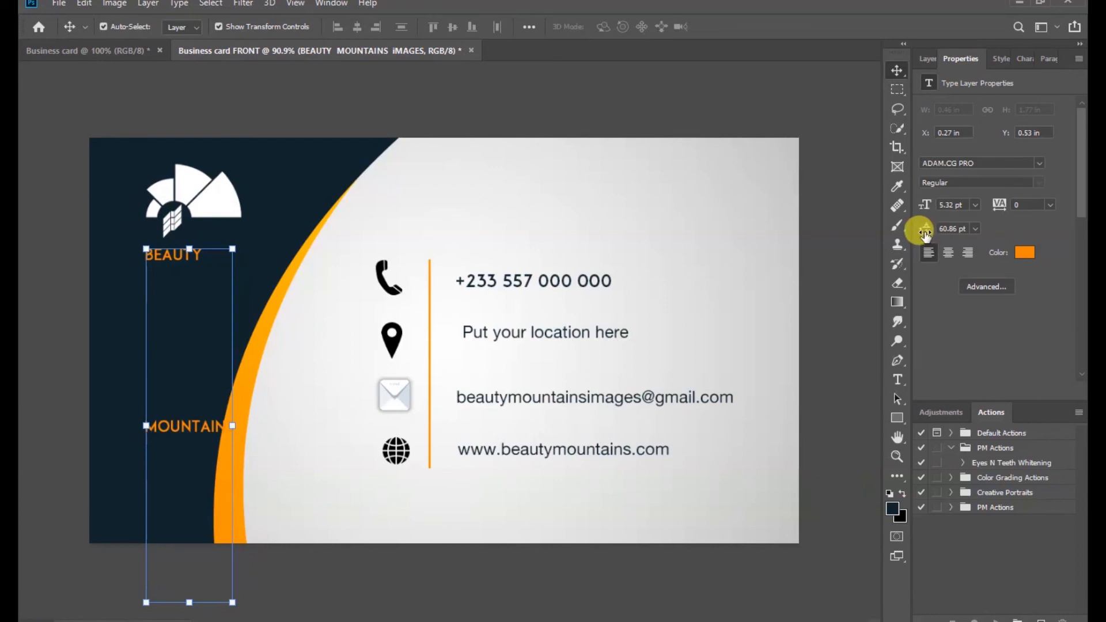
mouse_move(895, 228)
left_mouse_down()
mouse_move(914, 230)
mouse_move(893, 239)
left_mouse_up()
left_click_drag(186, 284, 178, 279)
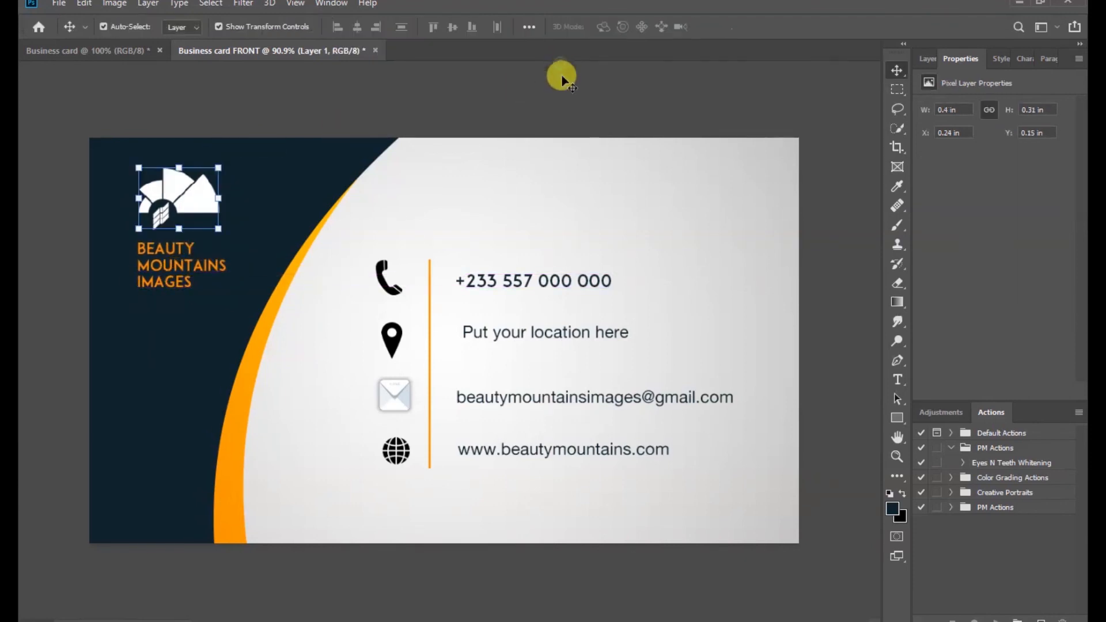
Copy the email text from the front card onto the orange band of the Business card document
left_click(544, 84)
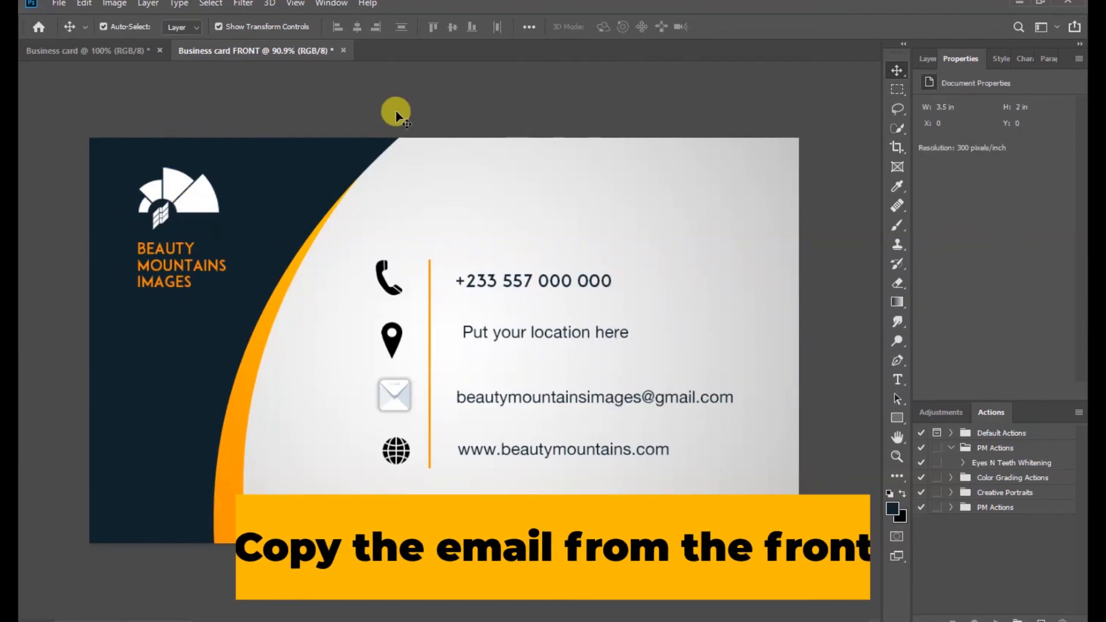
key("F7")
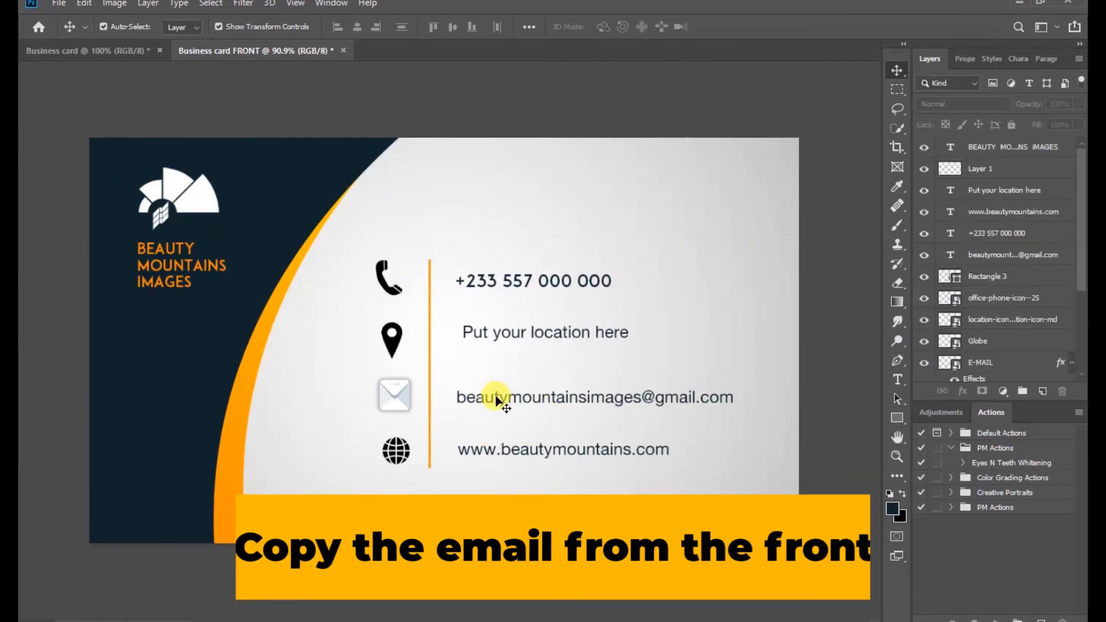
left_click_drag(497, 399, 439, 511)
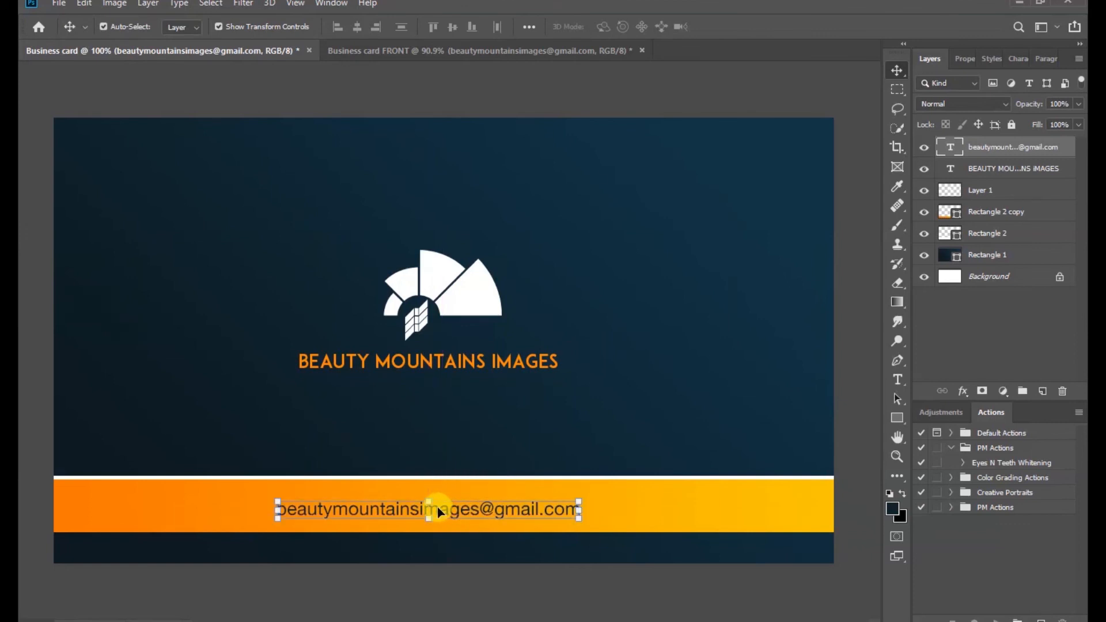
left_click(851, 391)
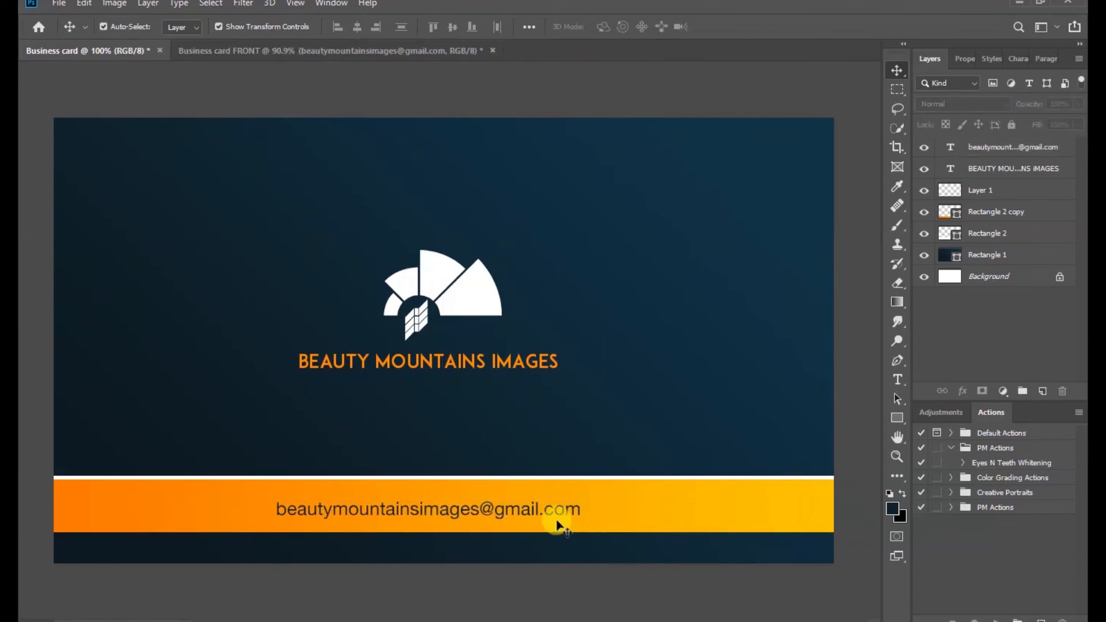
Recolor the email text on the orange band to white (ffffff)
left_click(552, 515)
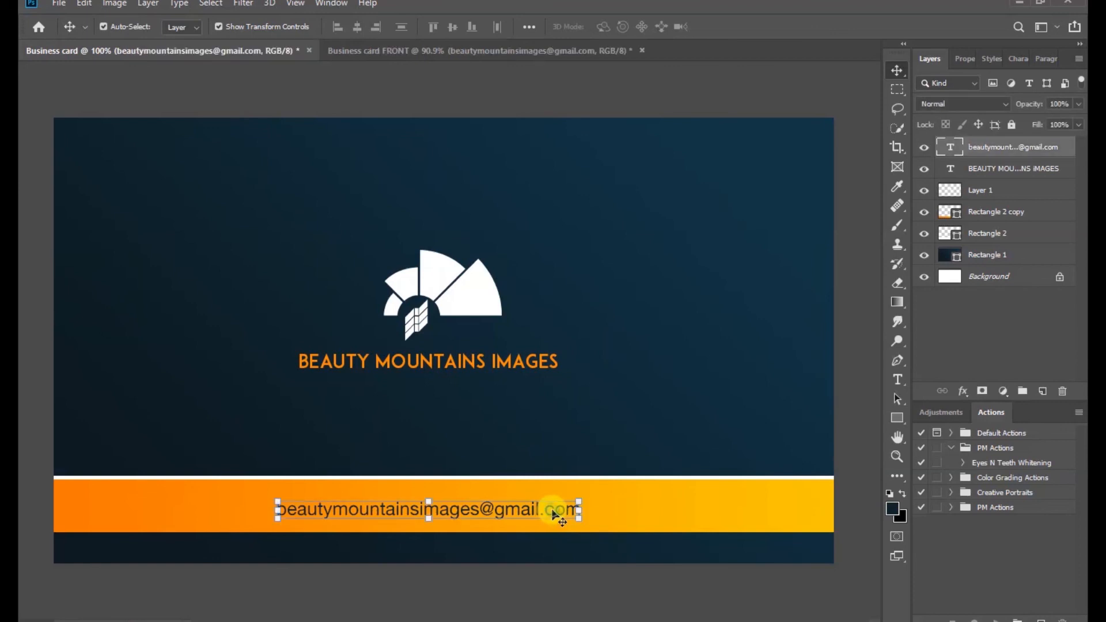
left_click(965, 59)
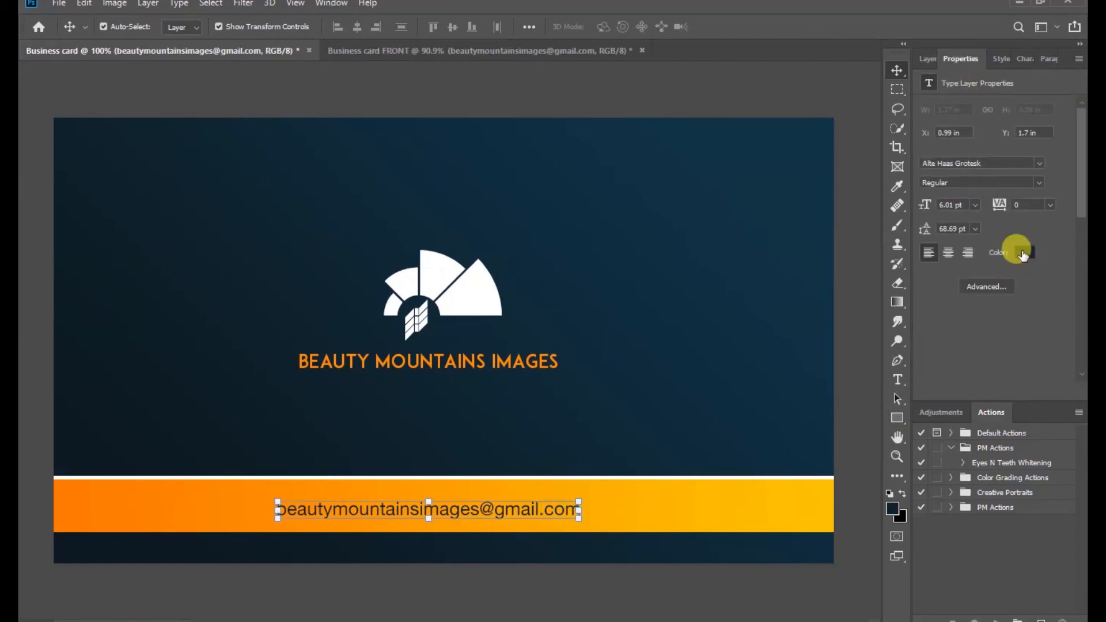
left_click(1022, 253)
left_click(674, 109)
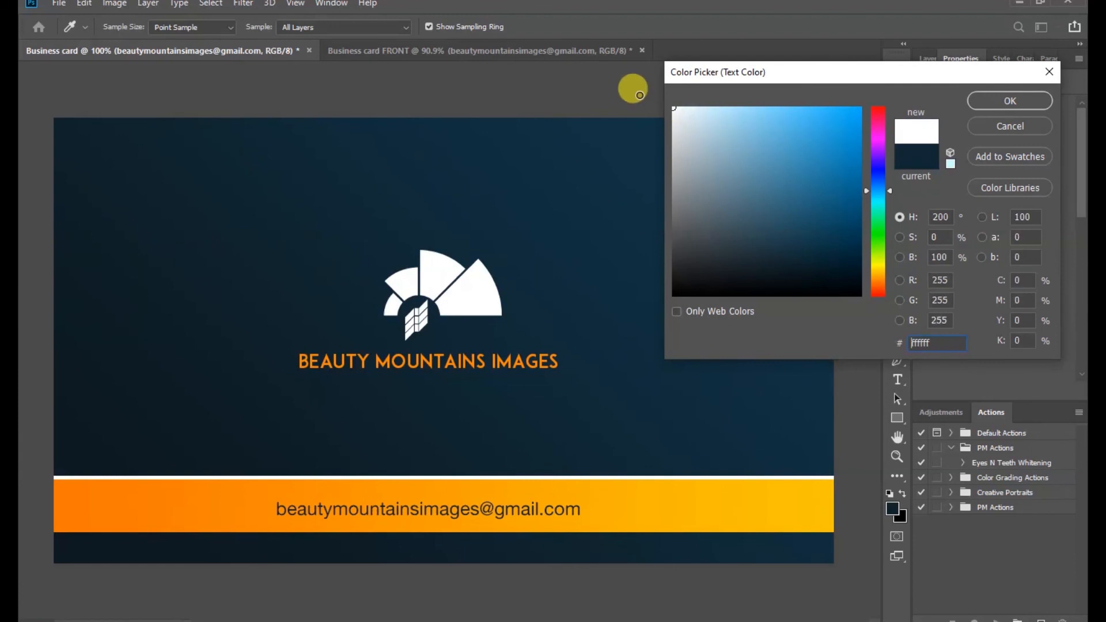
left_click(1018, 102)
left_click(851, 237)
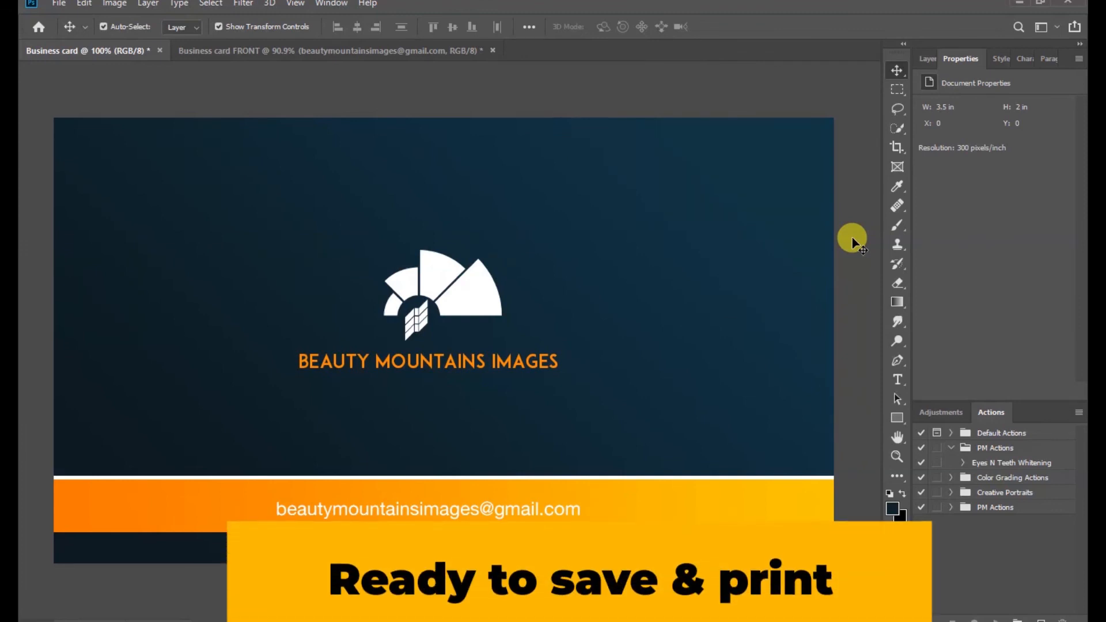
left_click(59, 3)
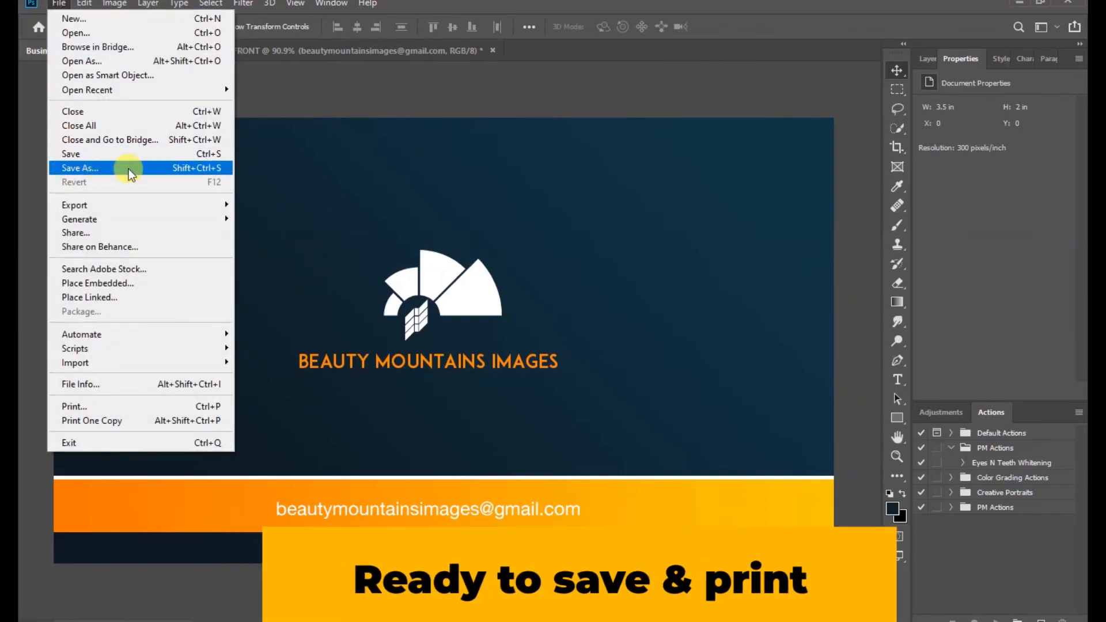
left_click(289, 106)
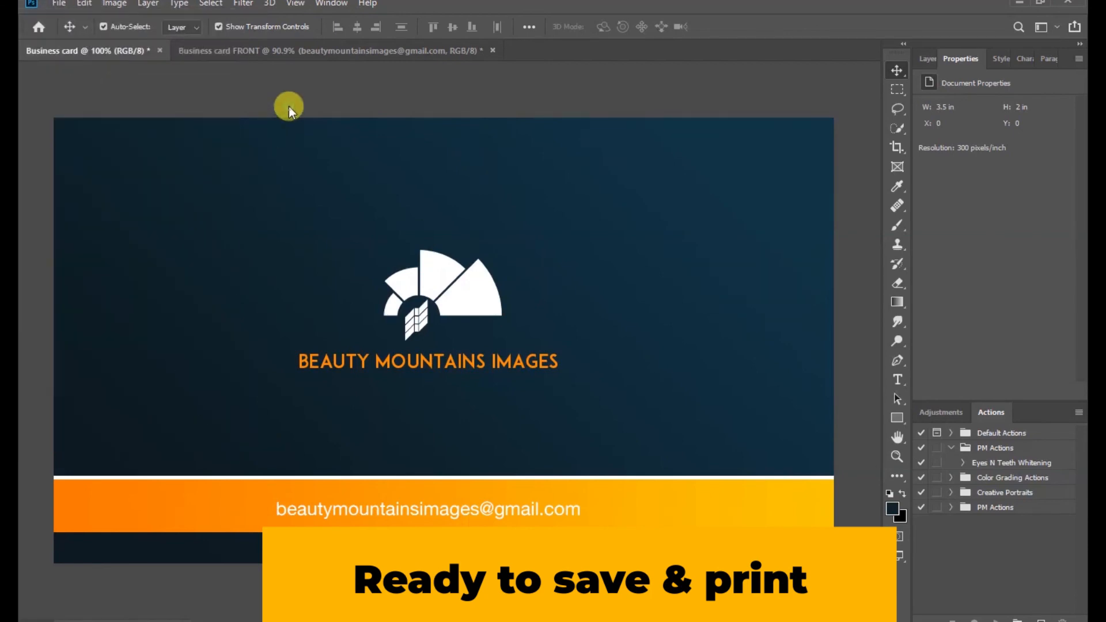
left_click(231, 52)
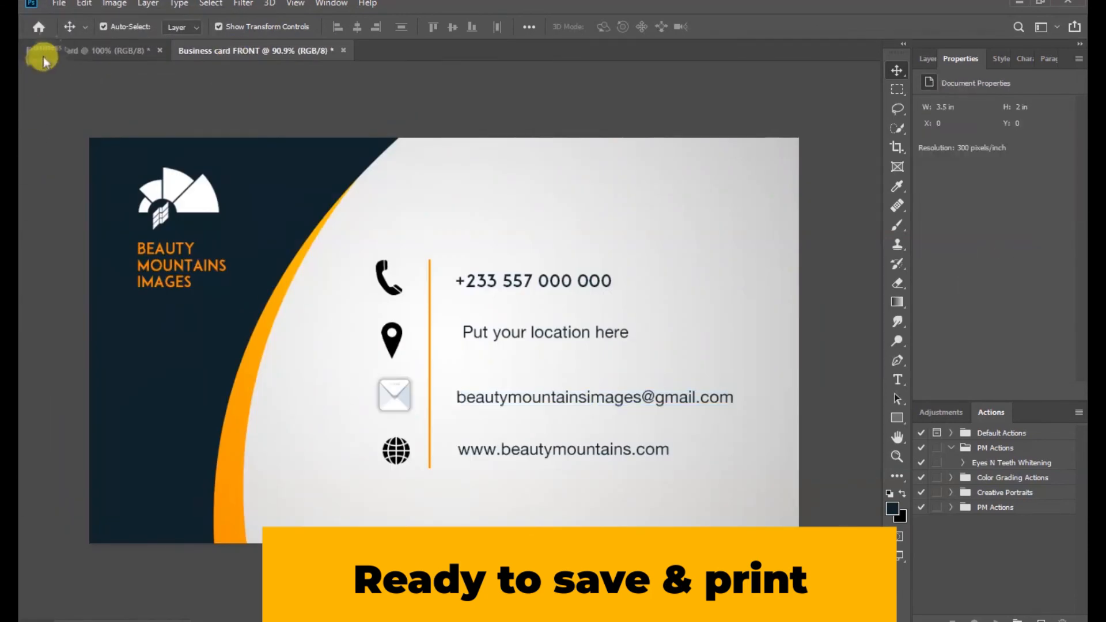
left_click(59, 4)
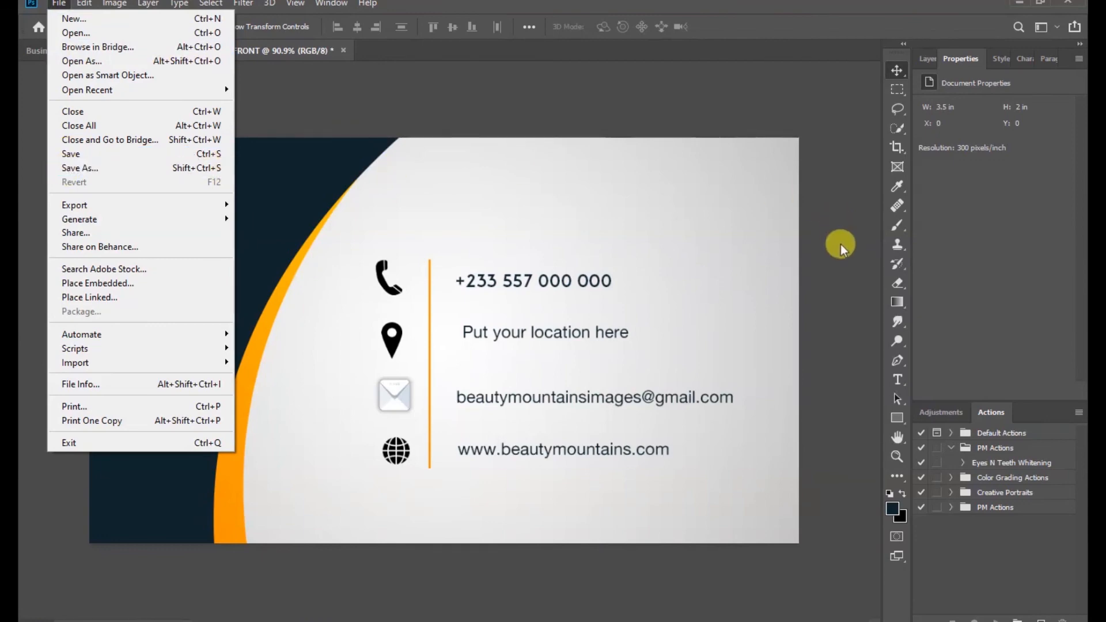
left_click(840, 288)
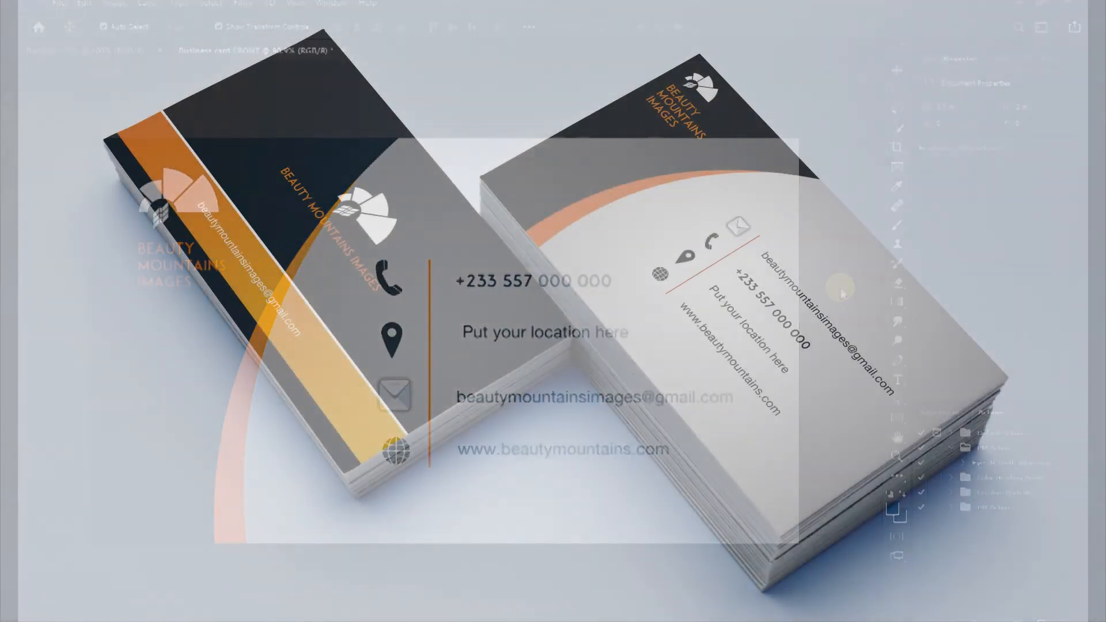